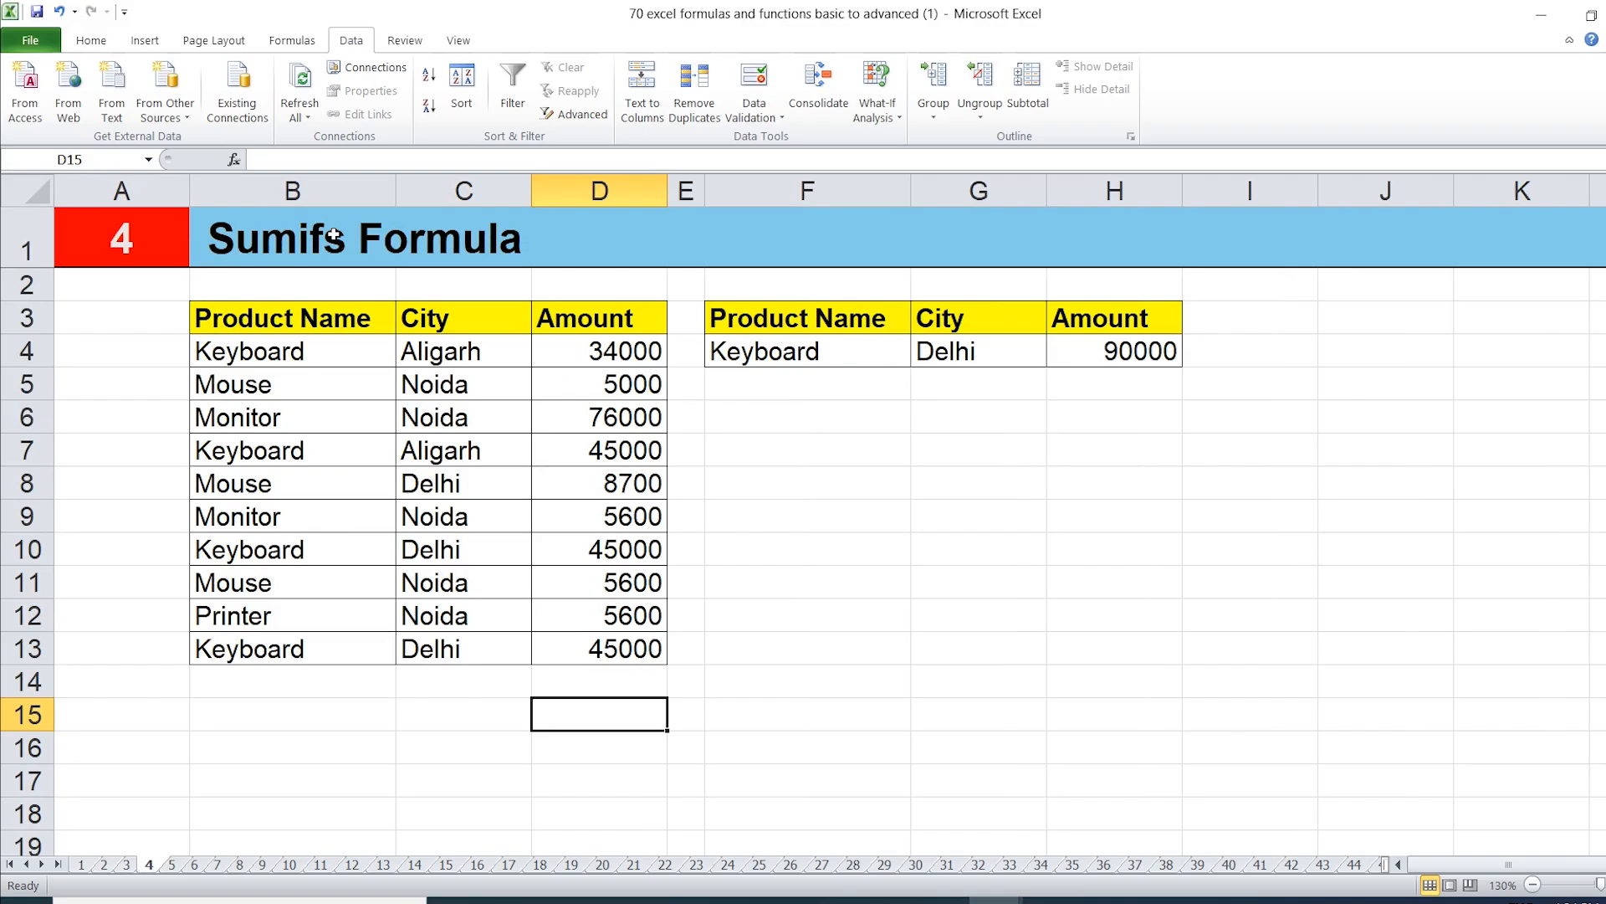
# - Clear the existing result from Amount cell H4 on sheet 4
pyautogui.click(1084, 352)
pyautogui.press('Delete')
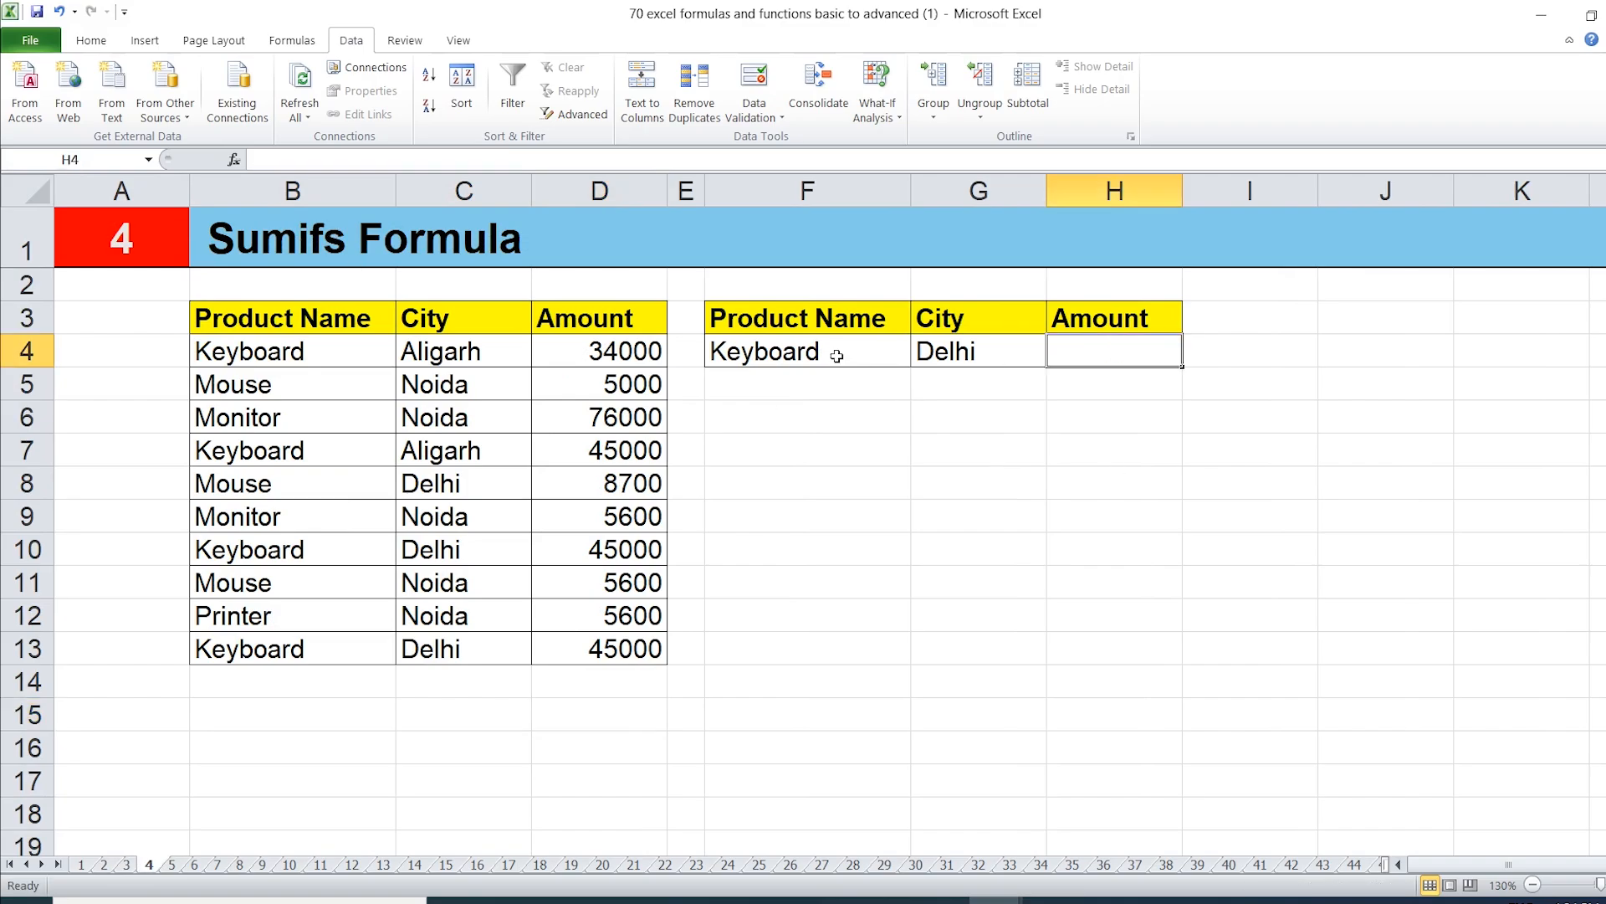
pyautogui.click(837, 355)
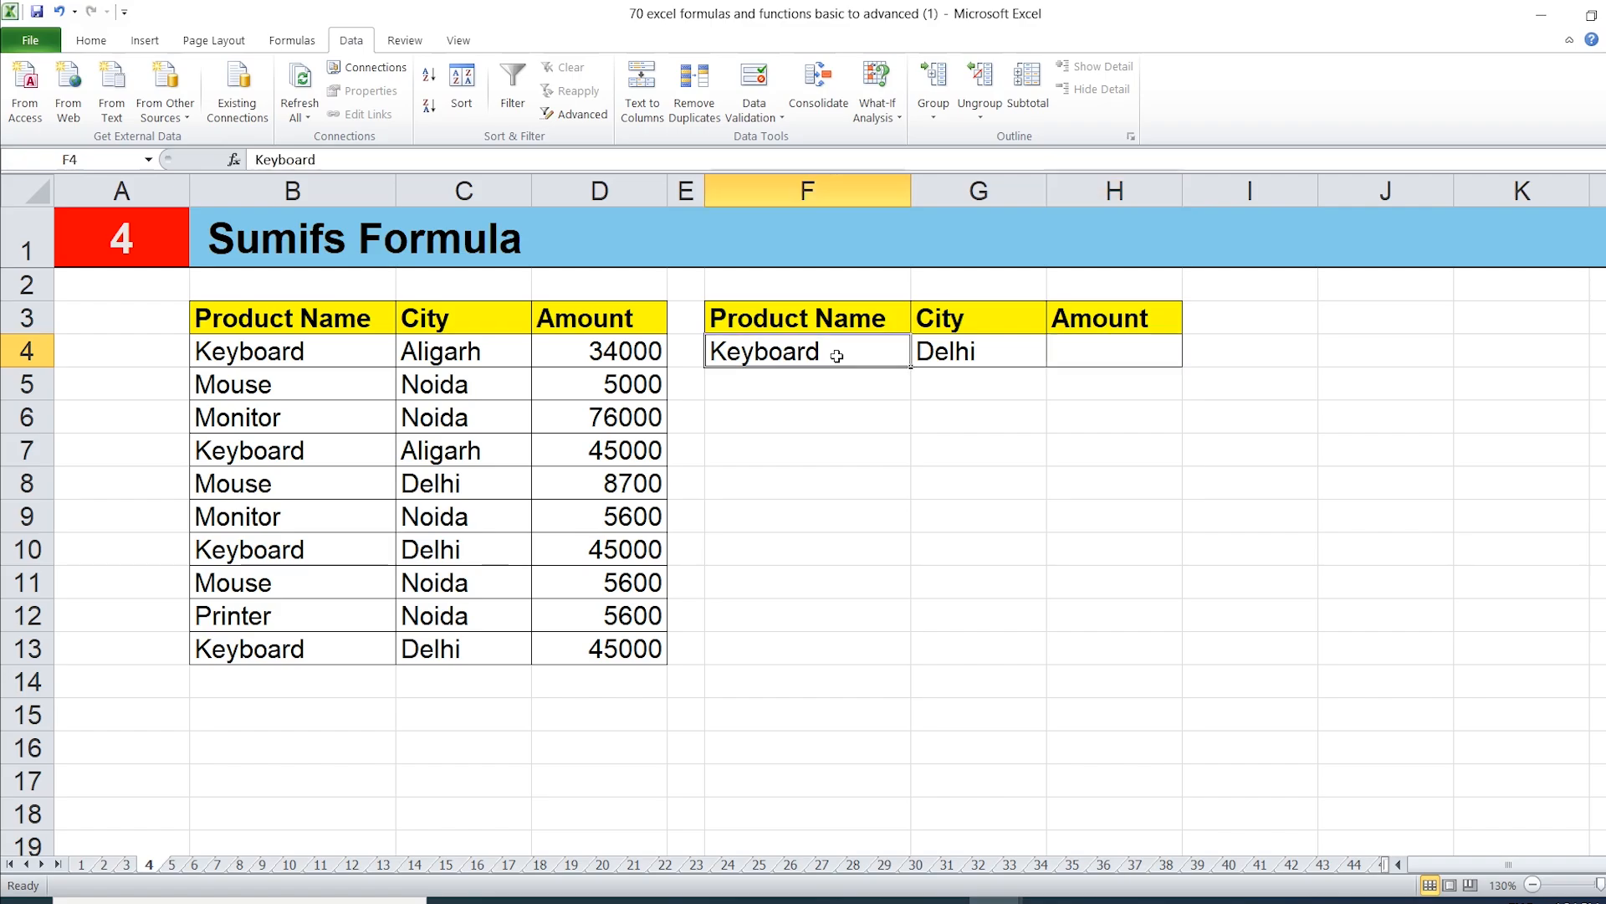
# - View the Sum example on sheet 1 and the Sumif example on sheet 2, and return to sheet 4
pyautogui.click(81, 865)
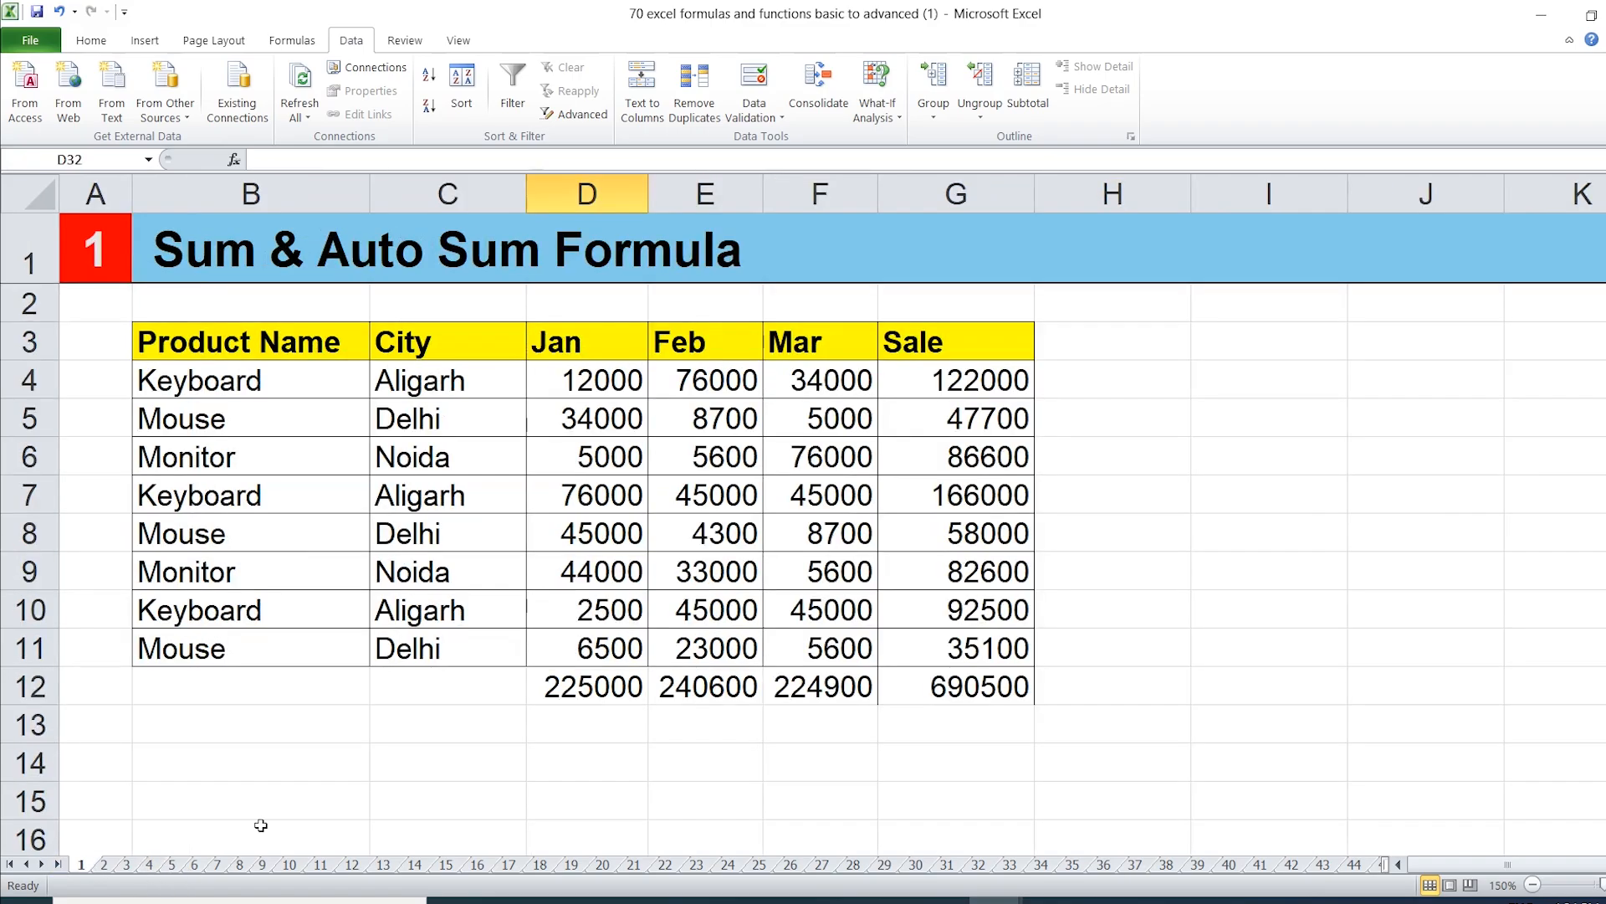
pyautogui.click(104, 864)
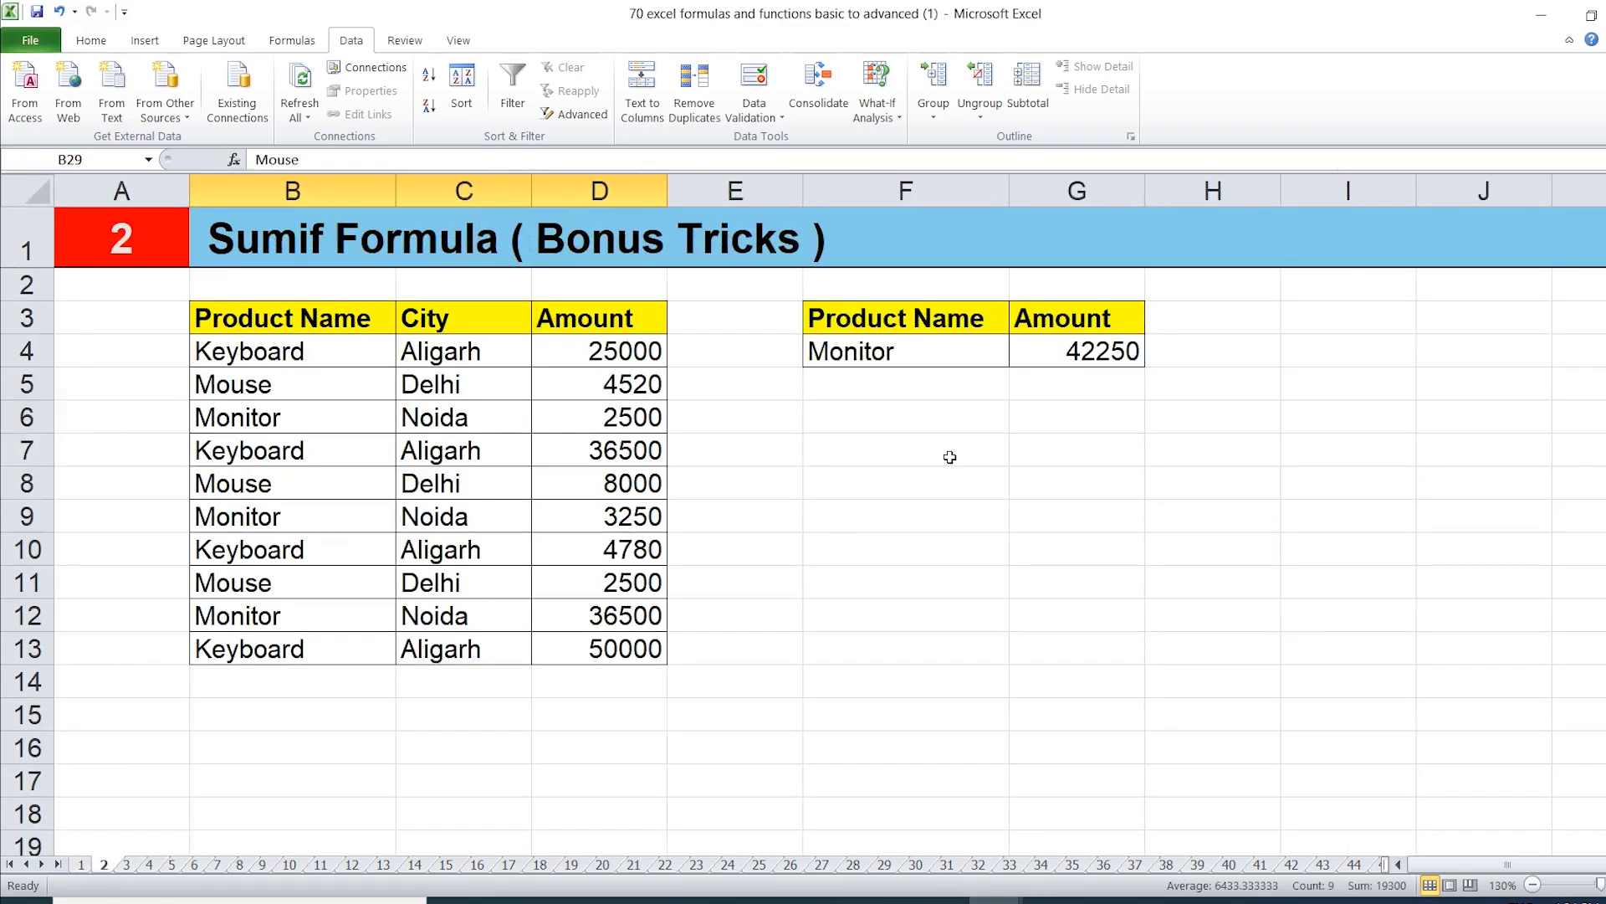
pyautogui.click(149, 865)
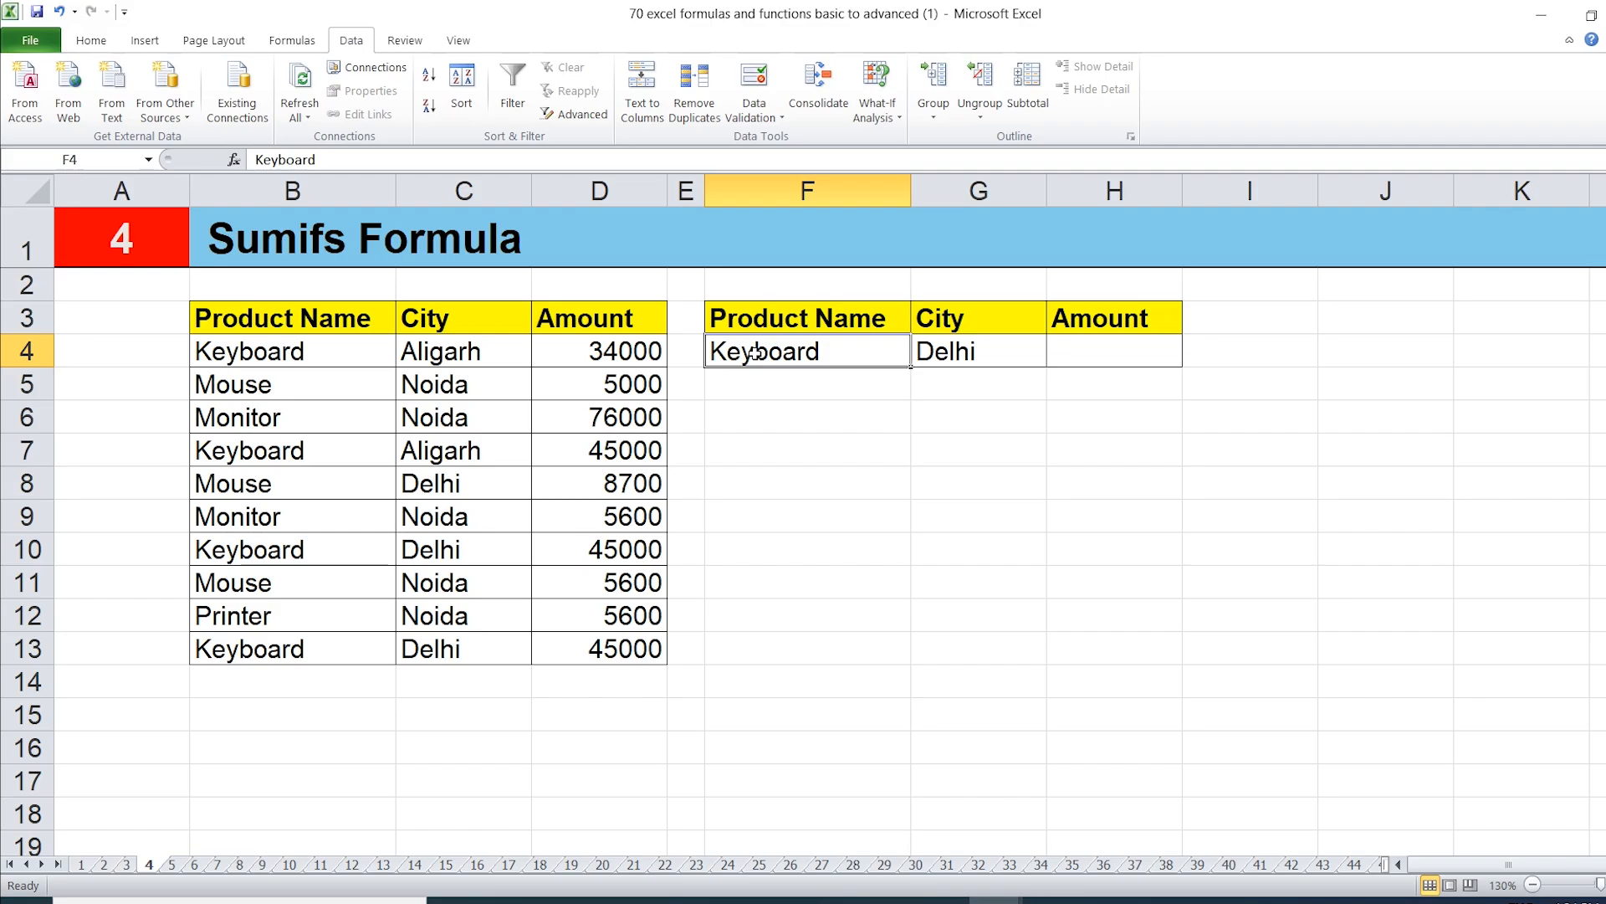
# - Start a SUMIFS formula in H4 with the amounts D4:D13 as the sum range
pyautogui.click(1009, 352)
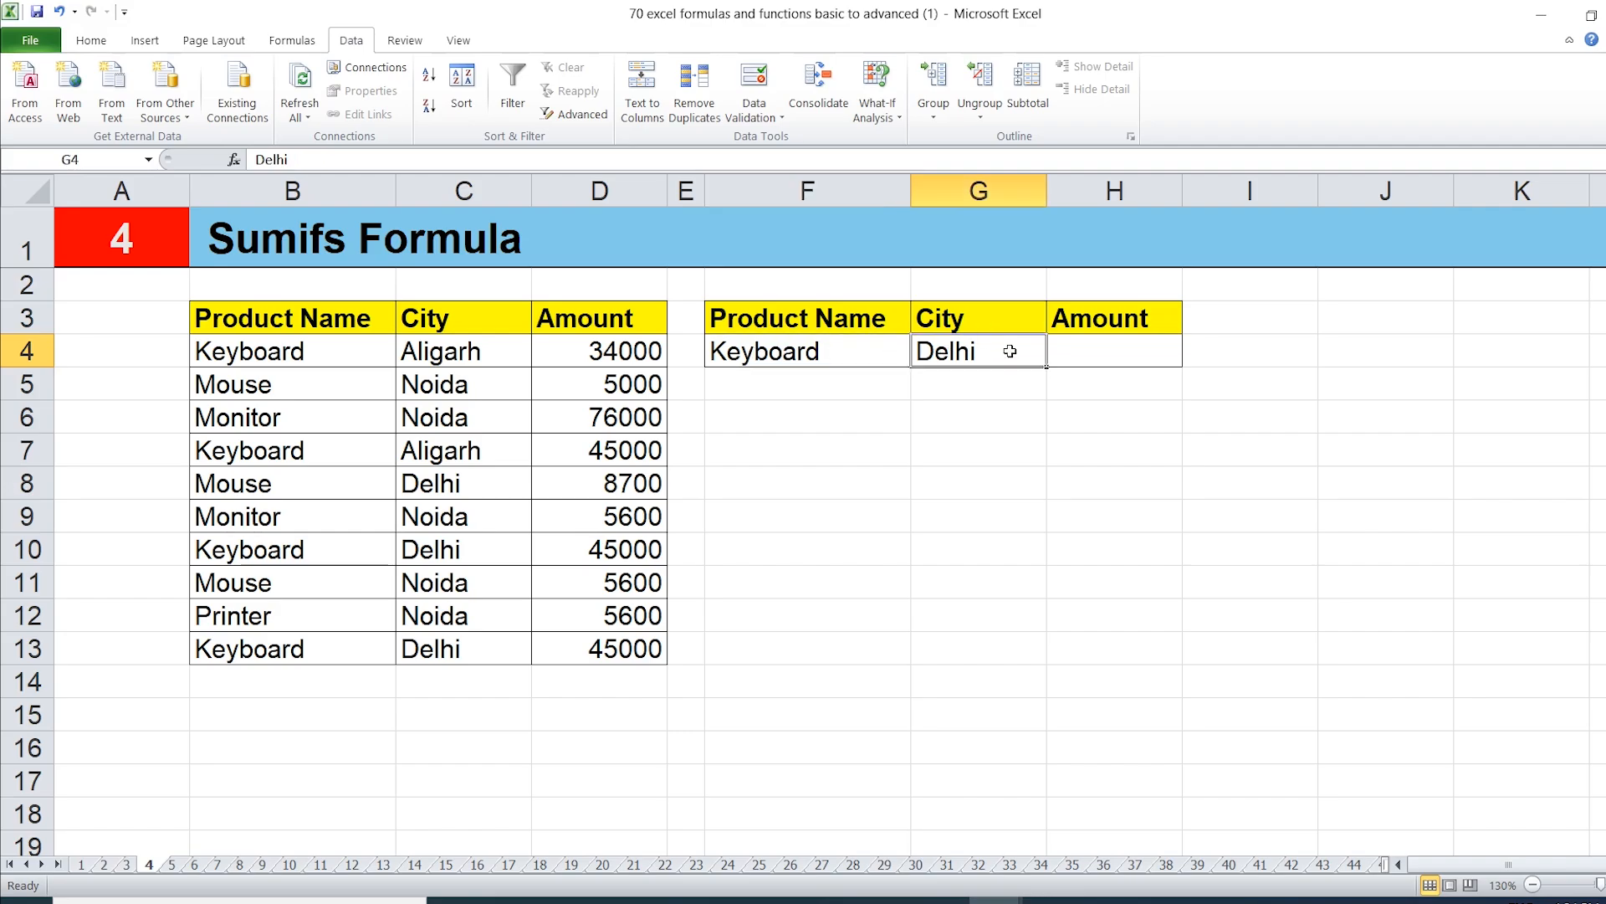
pyautogui.click(1111, 352)
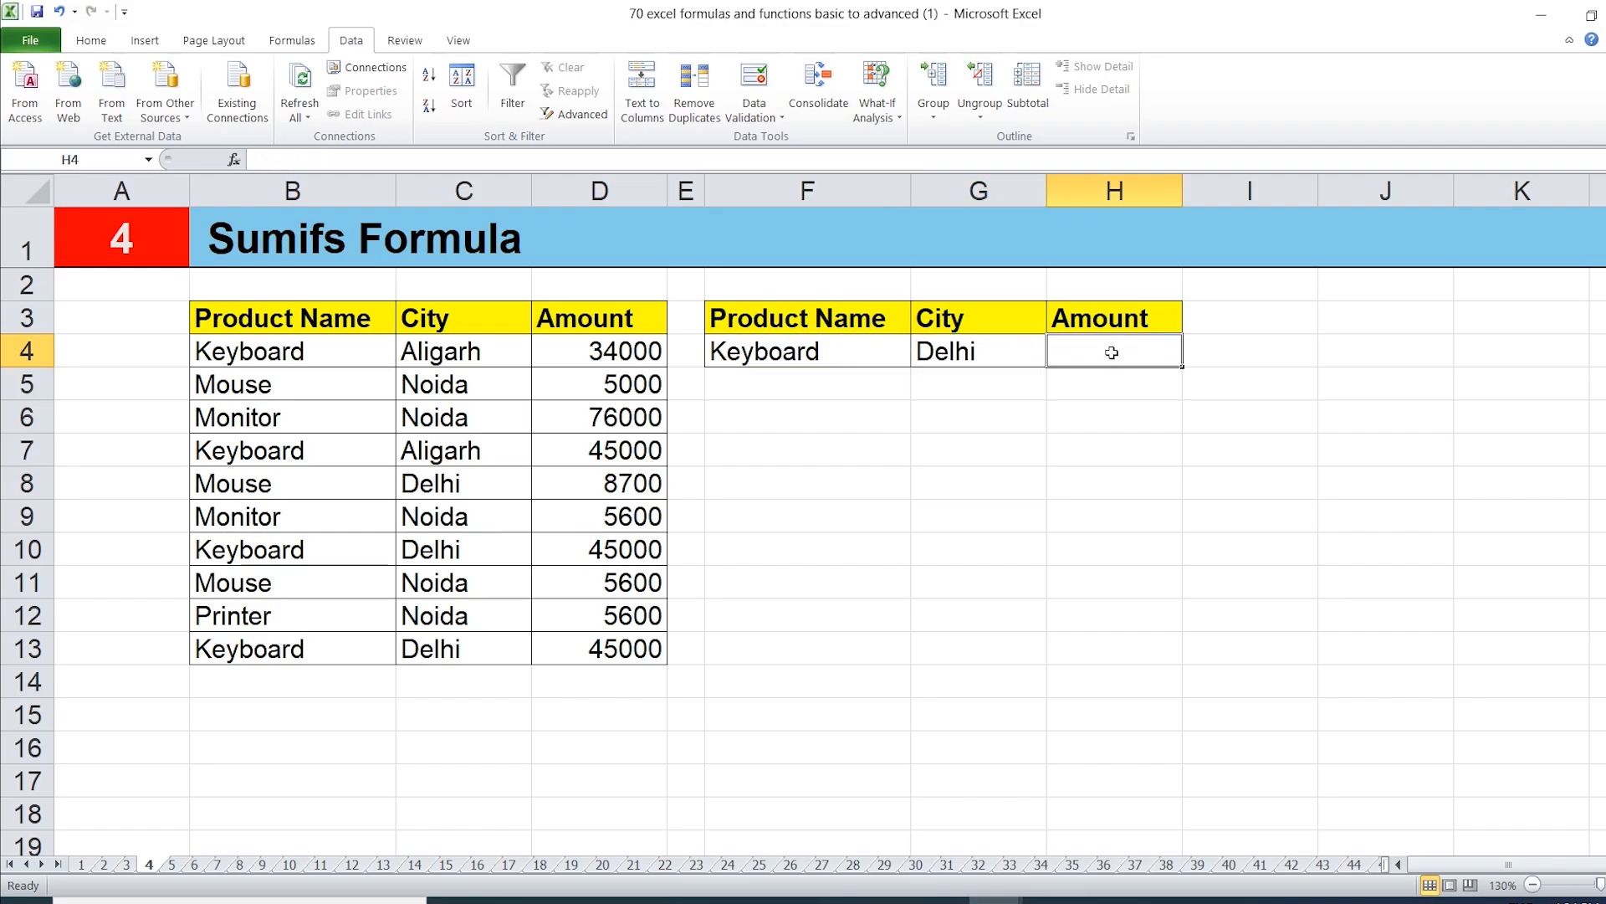
pyautogui.write('=sumif')
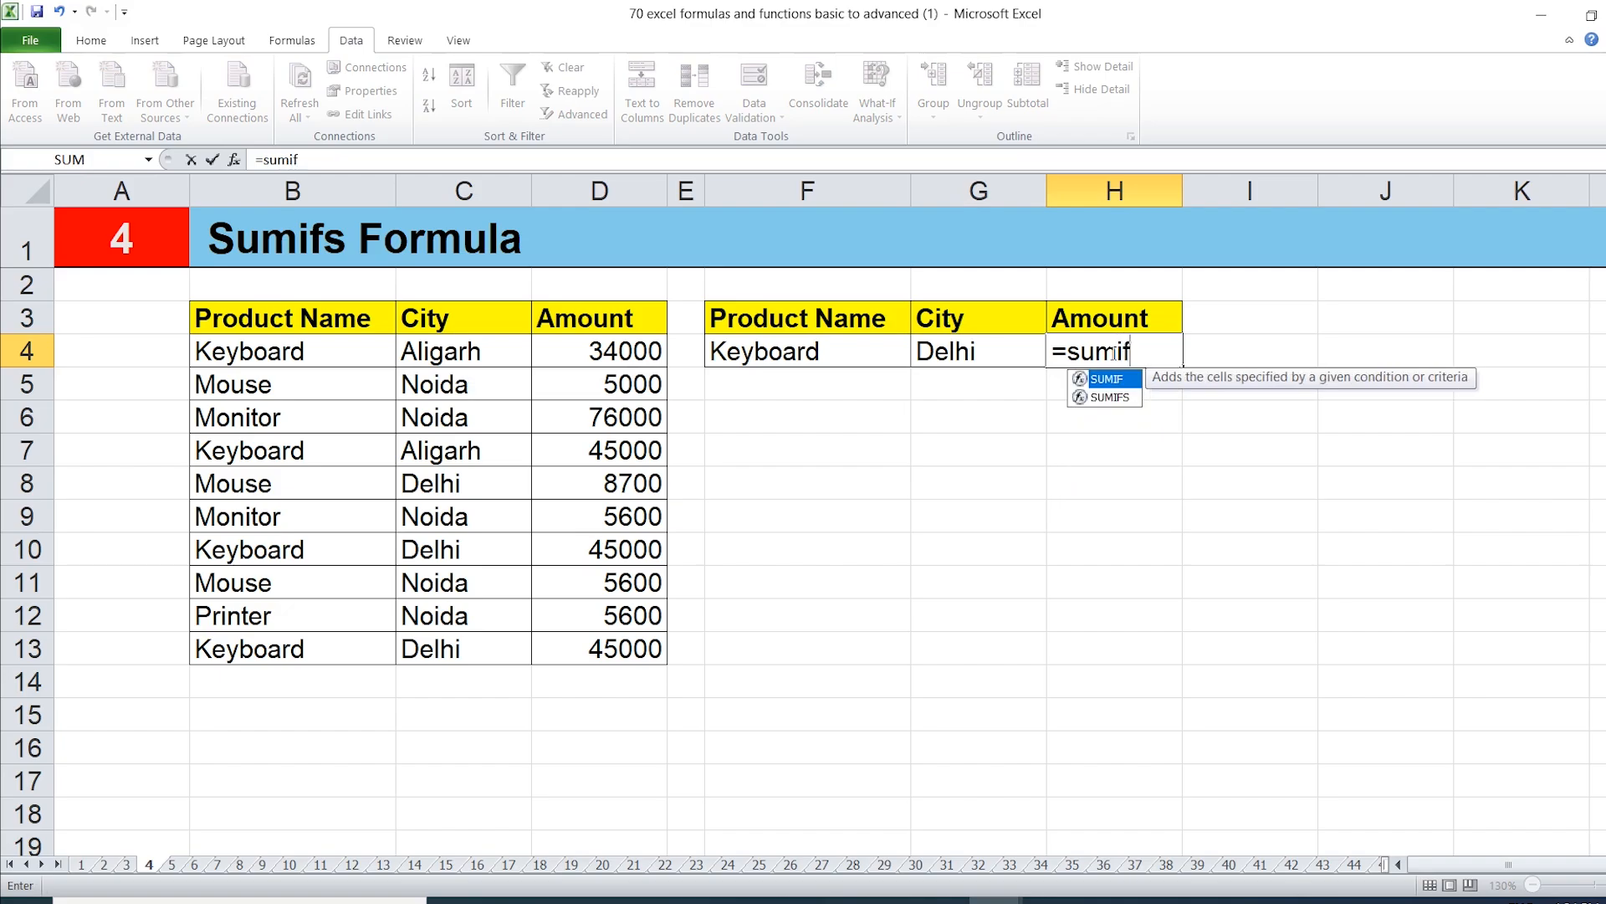
pyautogui.write('s(')
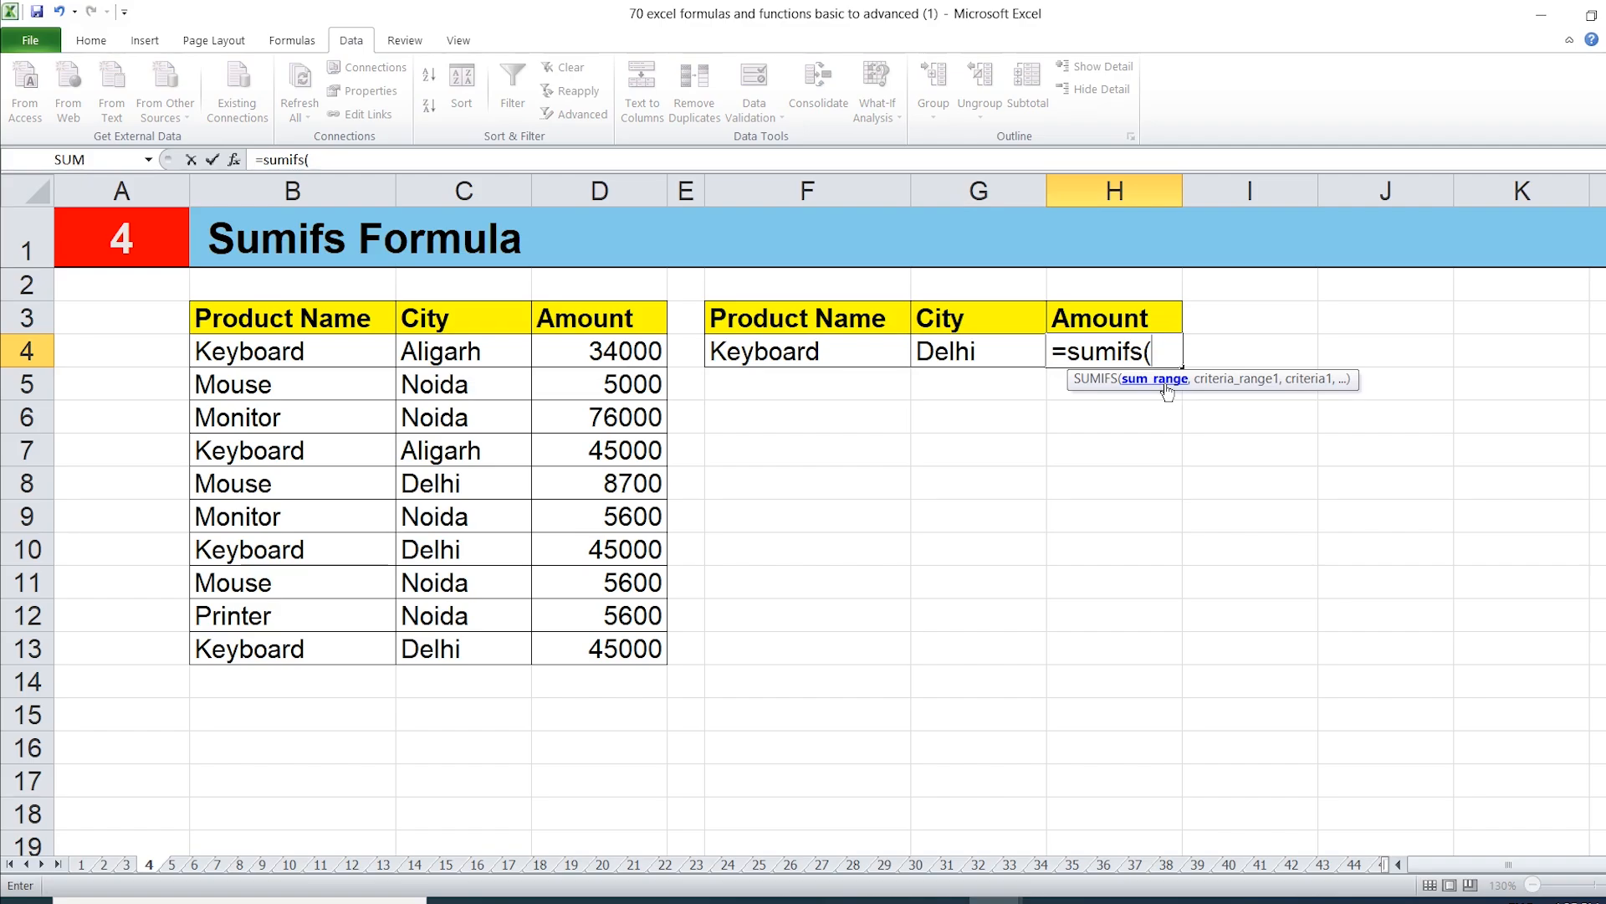
pyautogui.click(619, 350)
pyautogui.moveTo(619, 350); pyautogui.dragTo(621, 648)
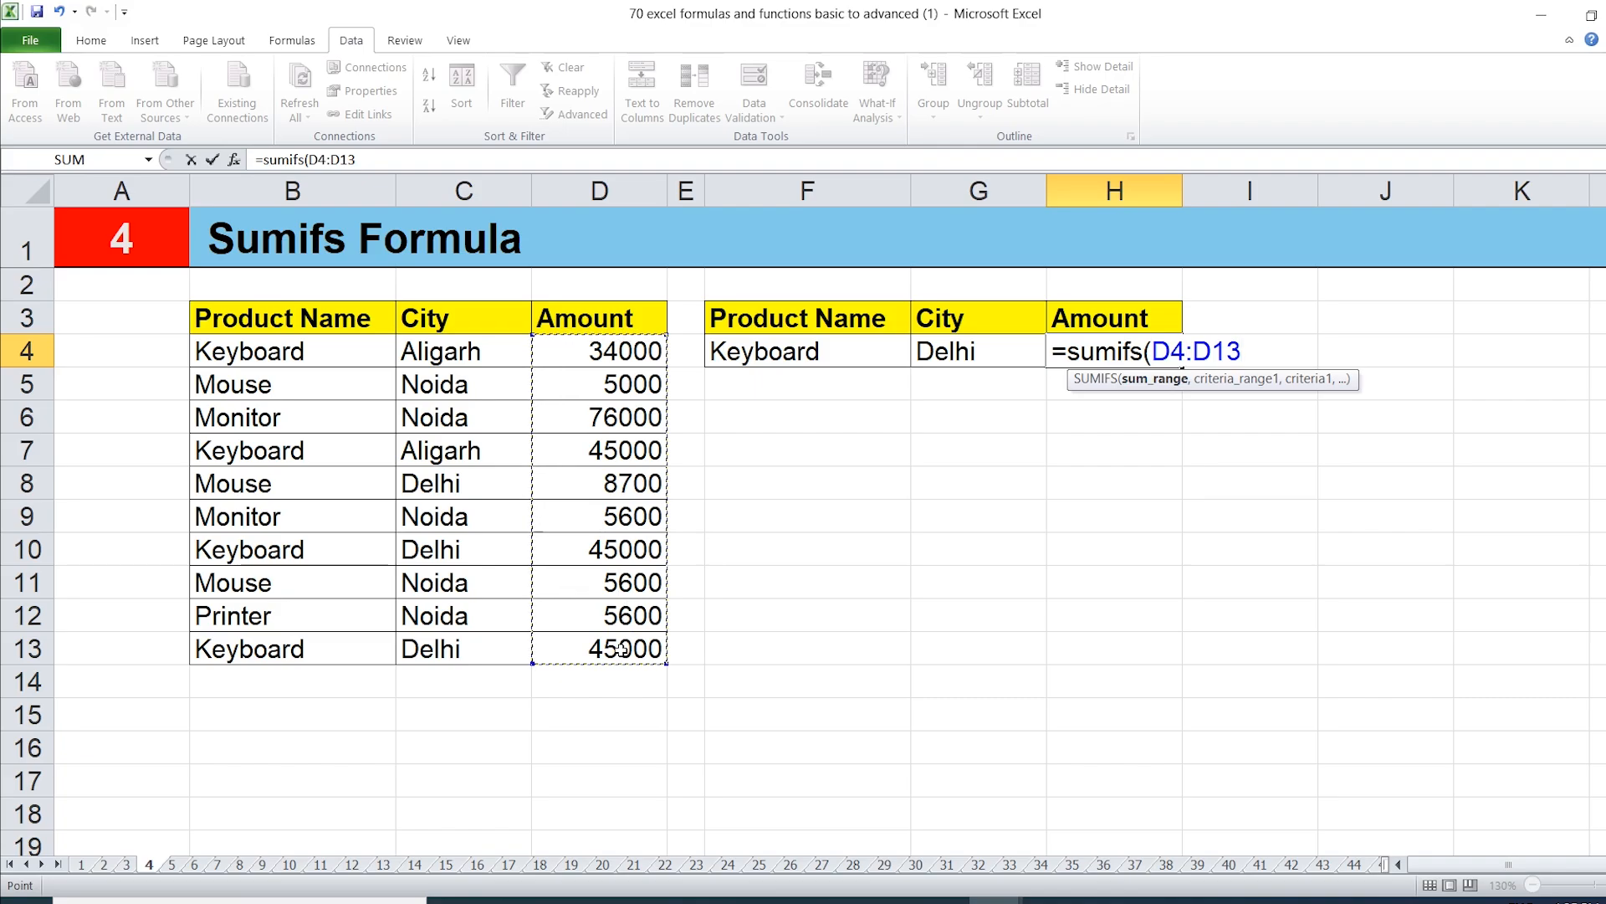
pyautogui.write(',')
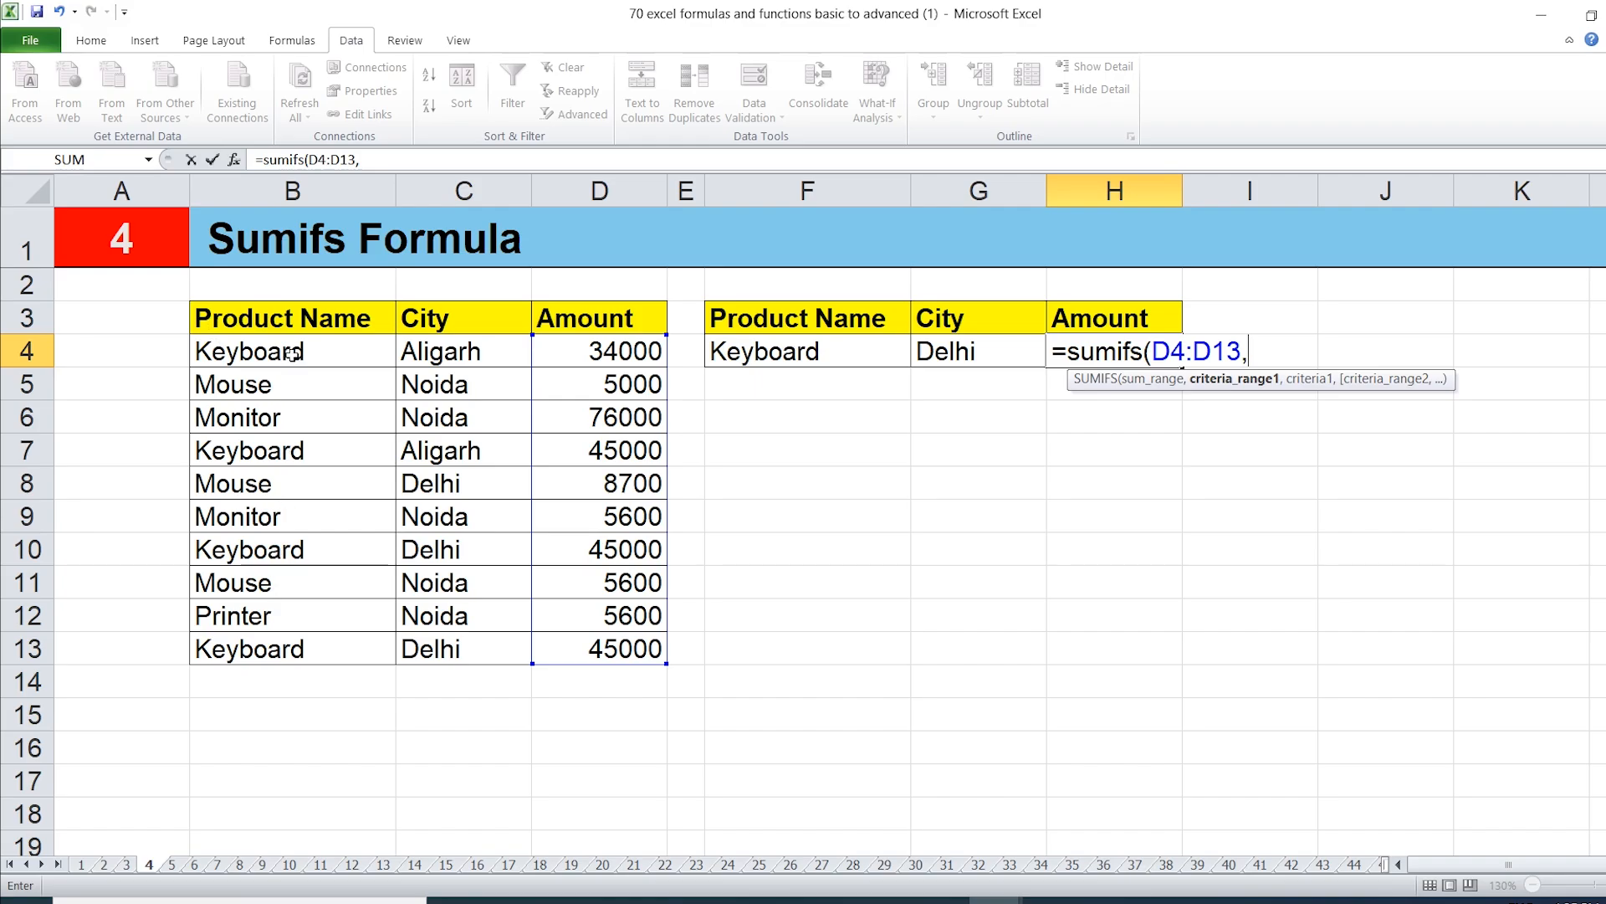
# - Add the first SUMIFS condition, using product names B4:B13 as the criteria range and F4 as the criterion
pyautogui.moveTo(292, 354); pyautogui.dragTo(284, 634)
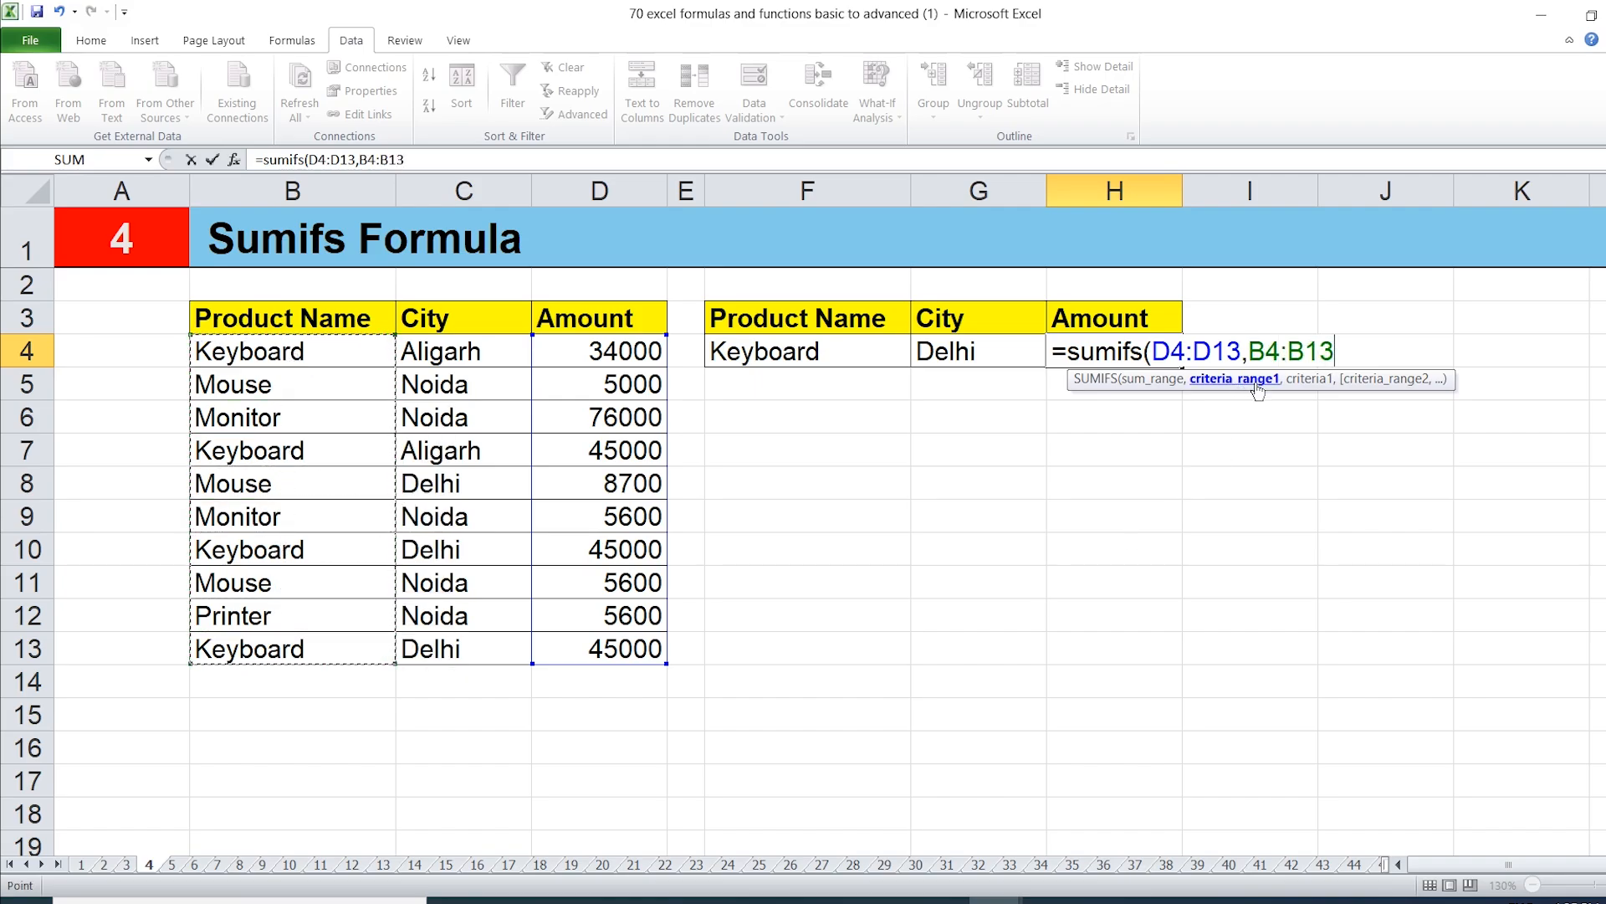
pyautogui.write(',')
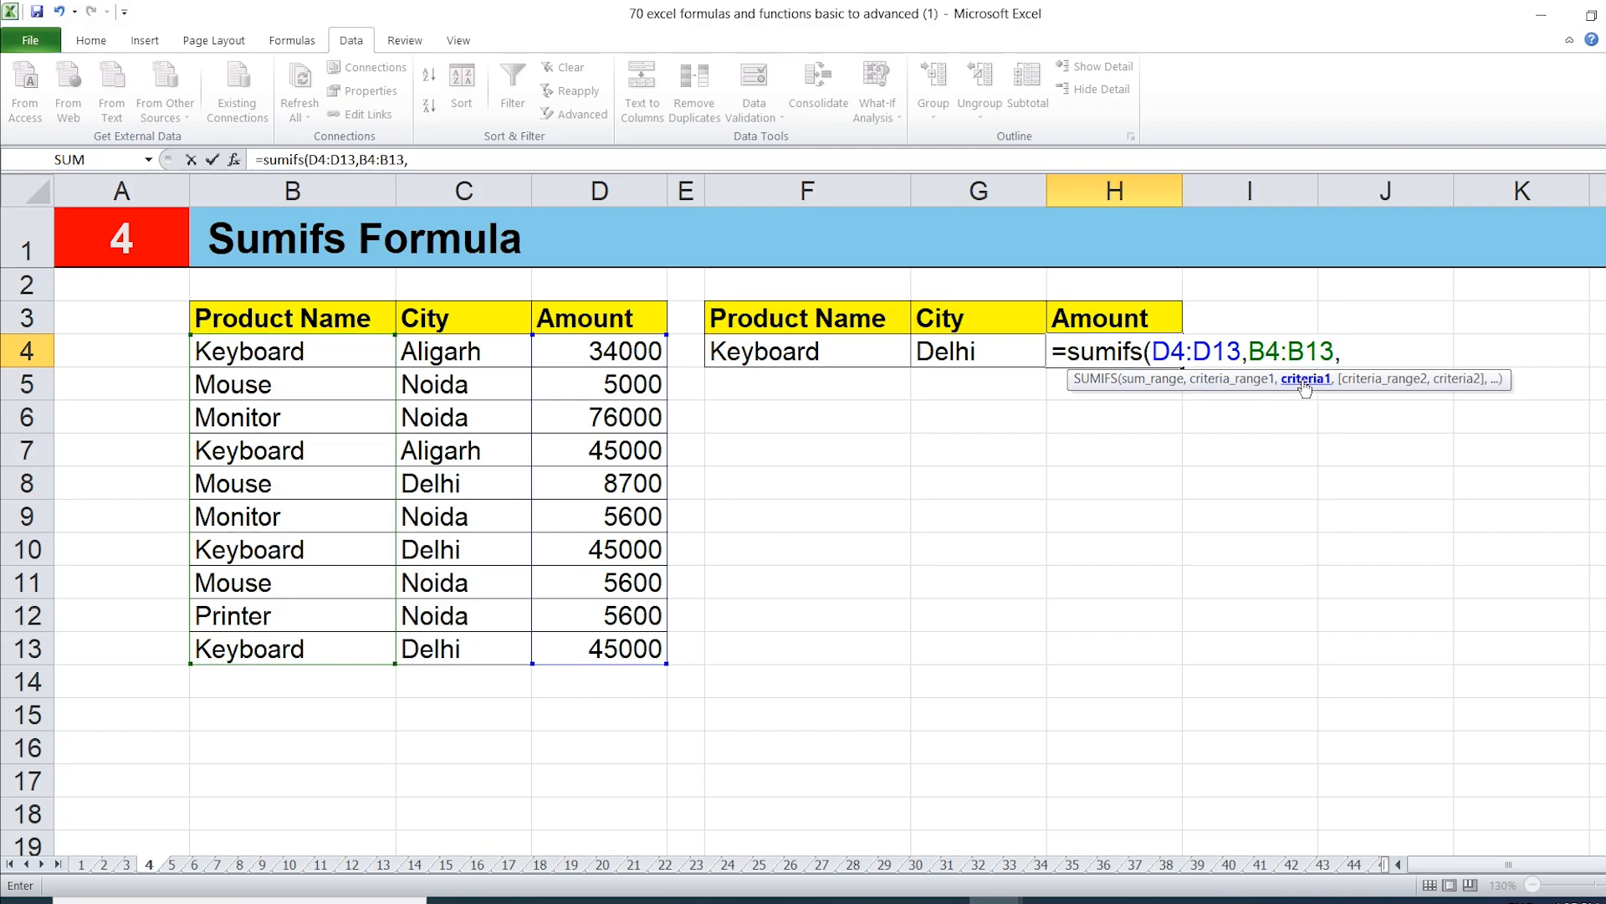
pyautogui.click(764, 354)
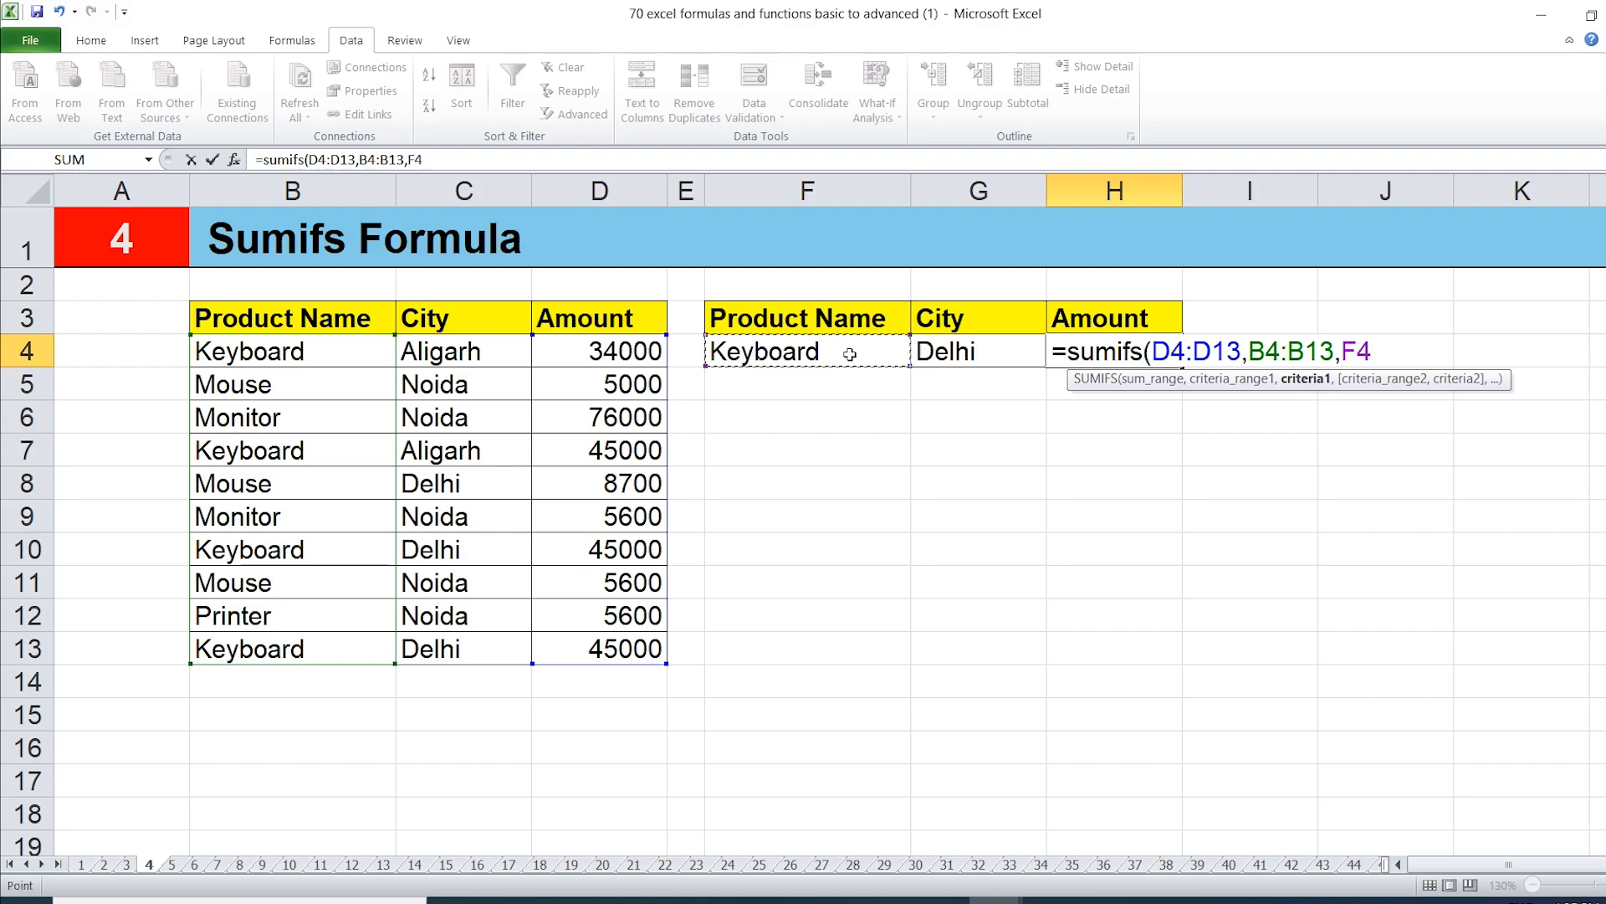
pyautogui.write(',')
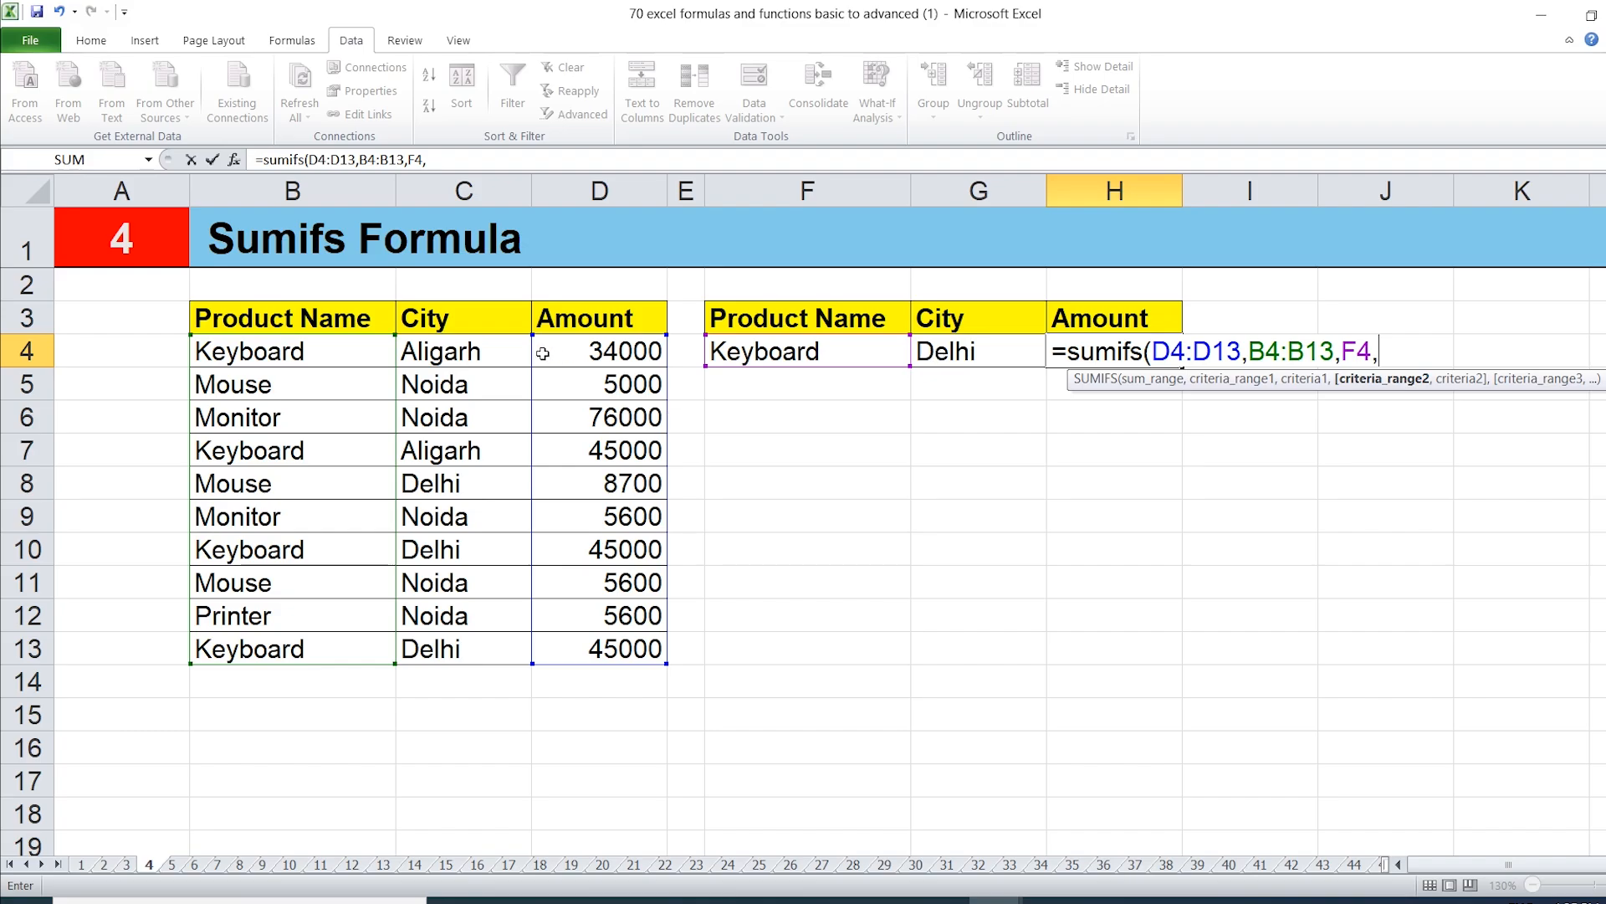
# - Add the second SUMIFS condition with cities C4:C13 and criterion G4, and complete the formula
pyautogui.moveTo(493, 349); pyautogui.dragTo(477, 643)
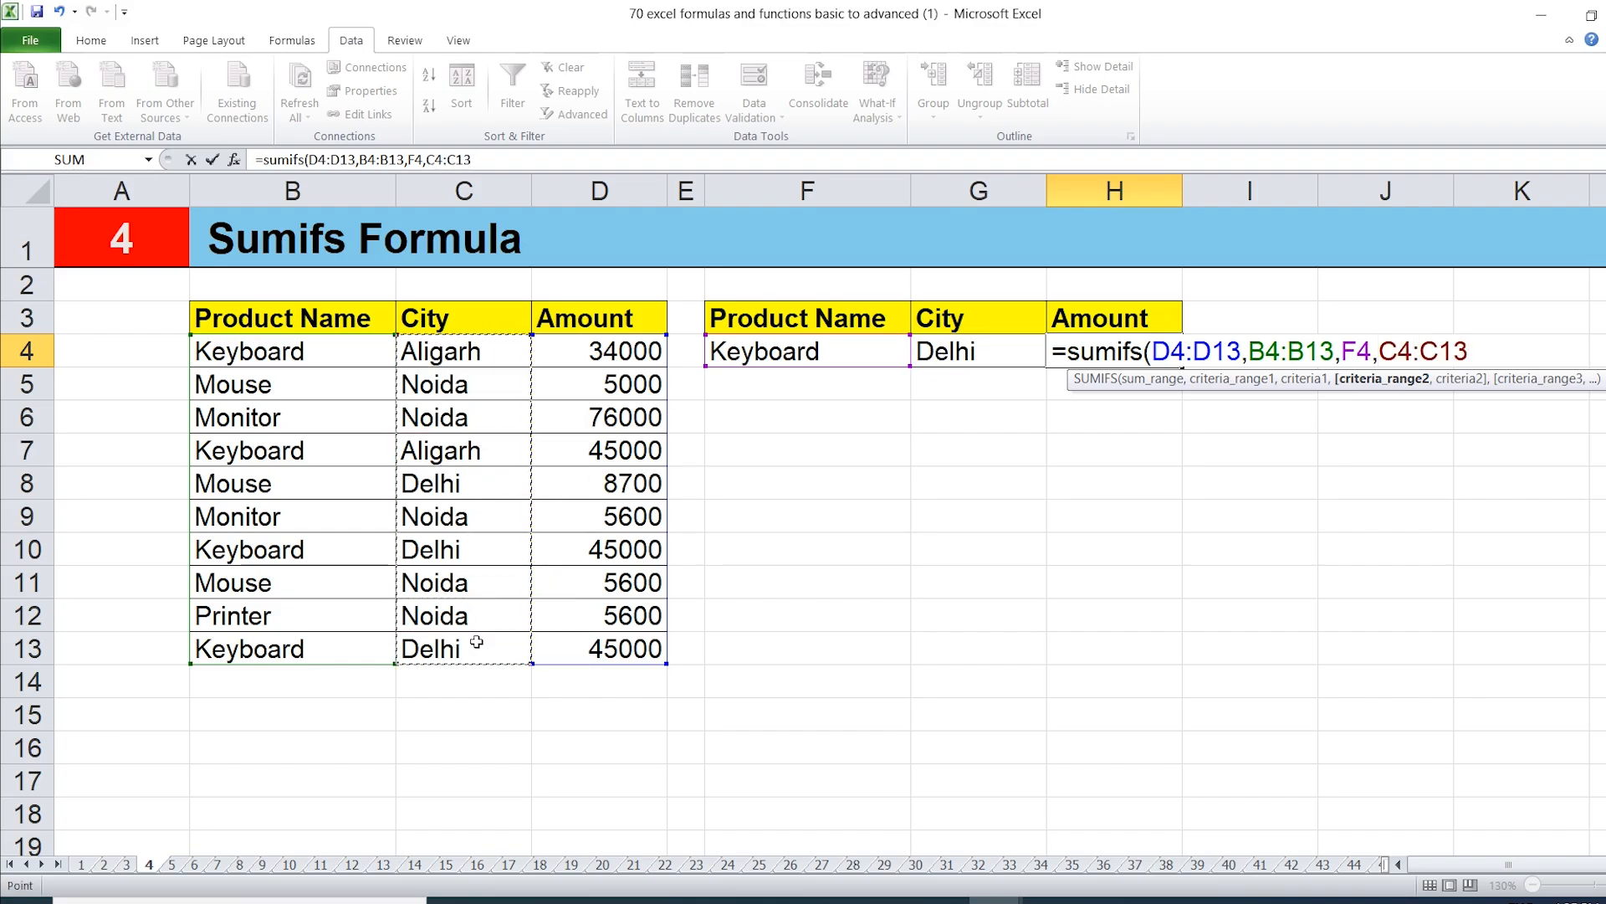
pyautogui.write(',')
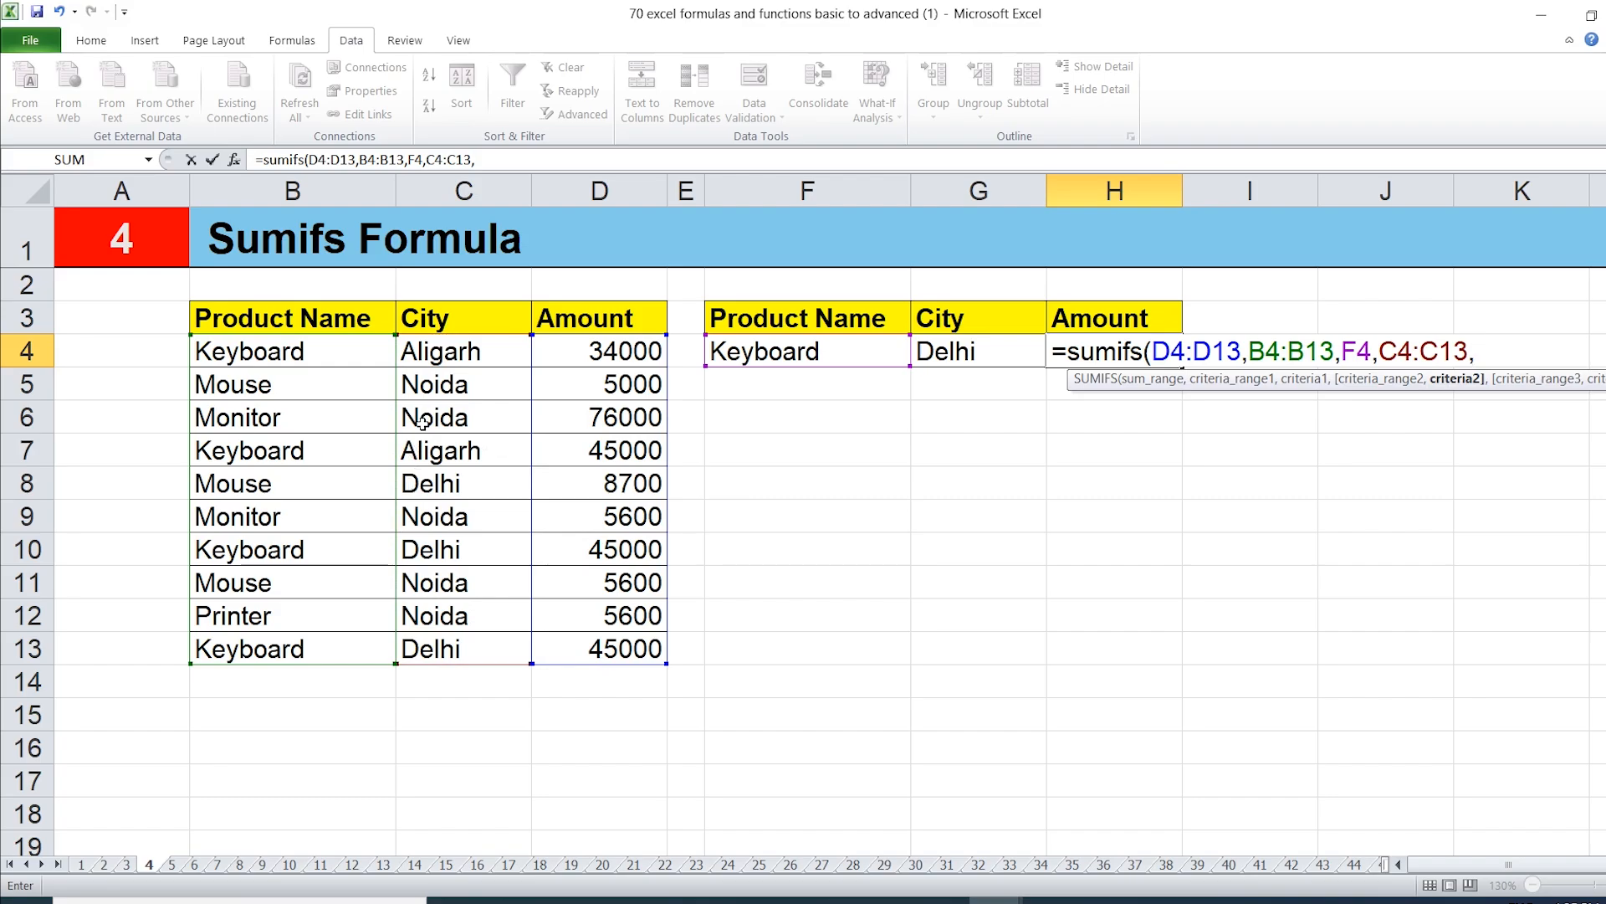
pyautogui.click(964, 350)
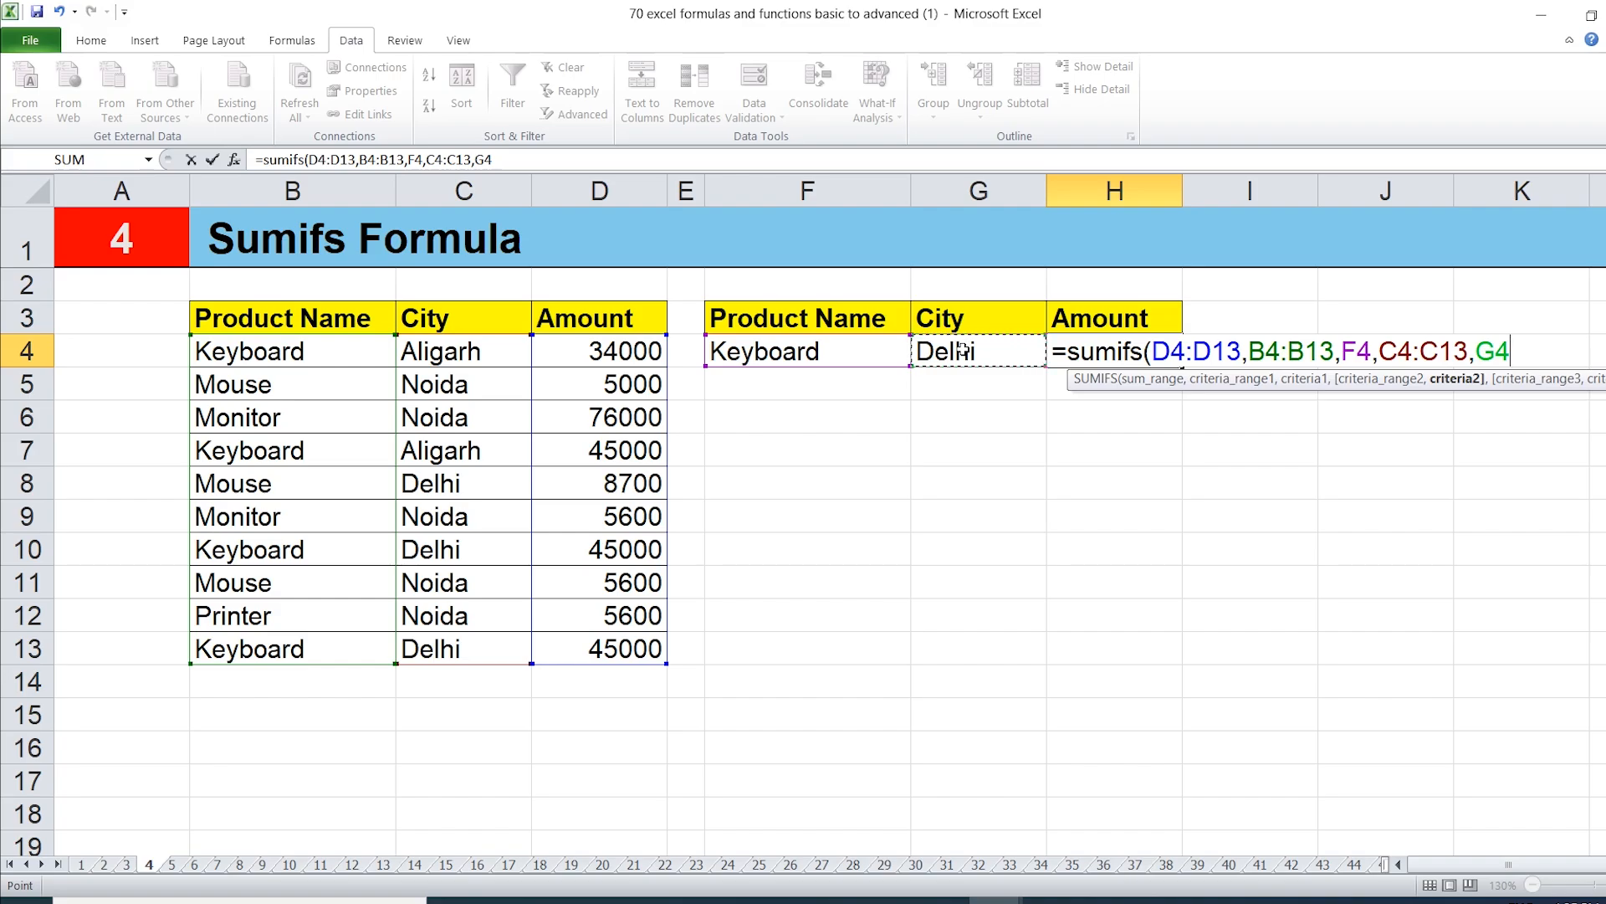
pyautogui.write(')')
pyautogui.press('Return')
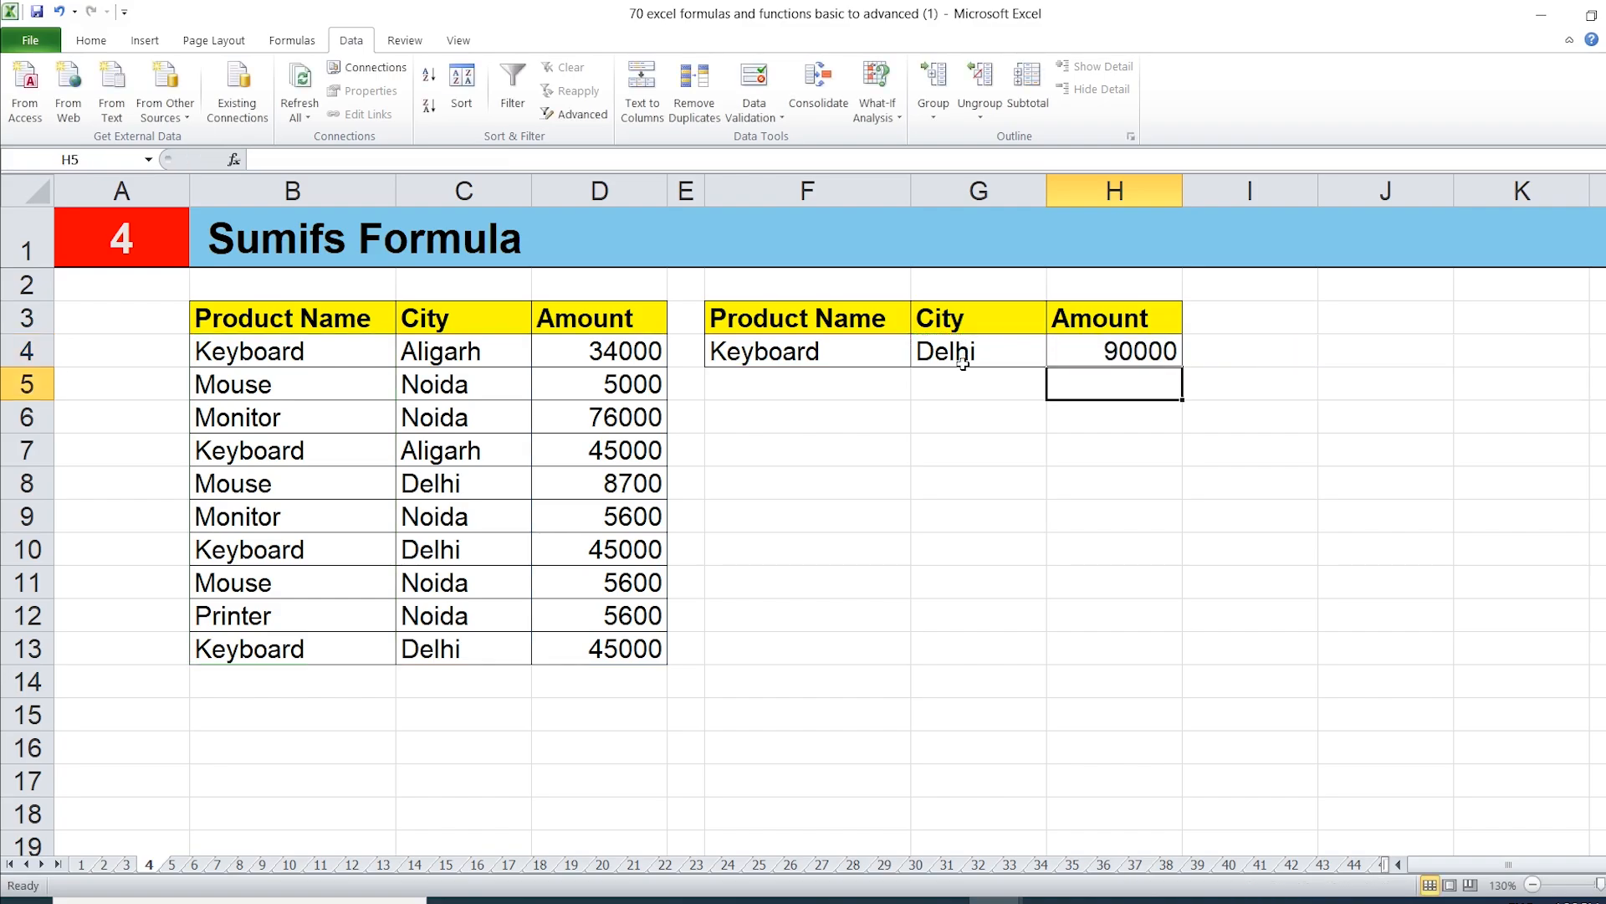
# - Check the SUMIFS result by reviewing both criteria cells and selecting the matching Keyboard and Delhi entries in rows 10 and 13
pyautogui.click(777, 352)
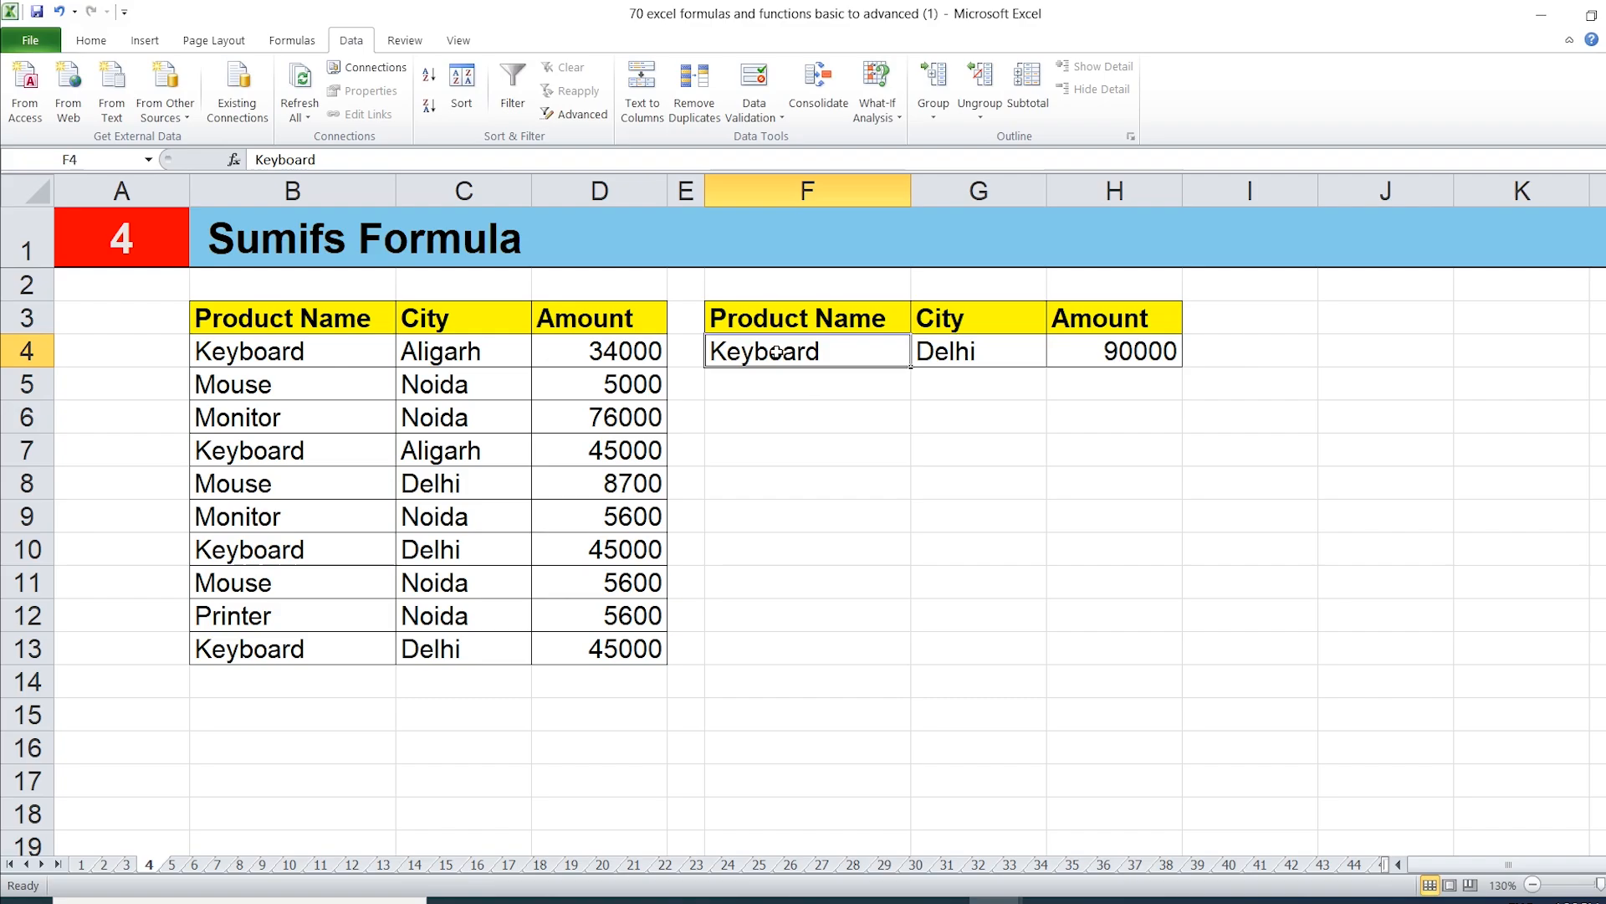
pyautogui.click(964, 351)
pyautogui.click(1129, 352)
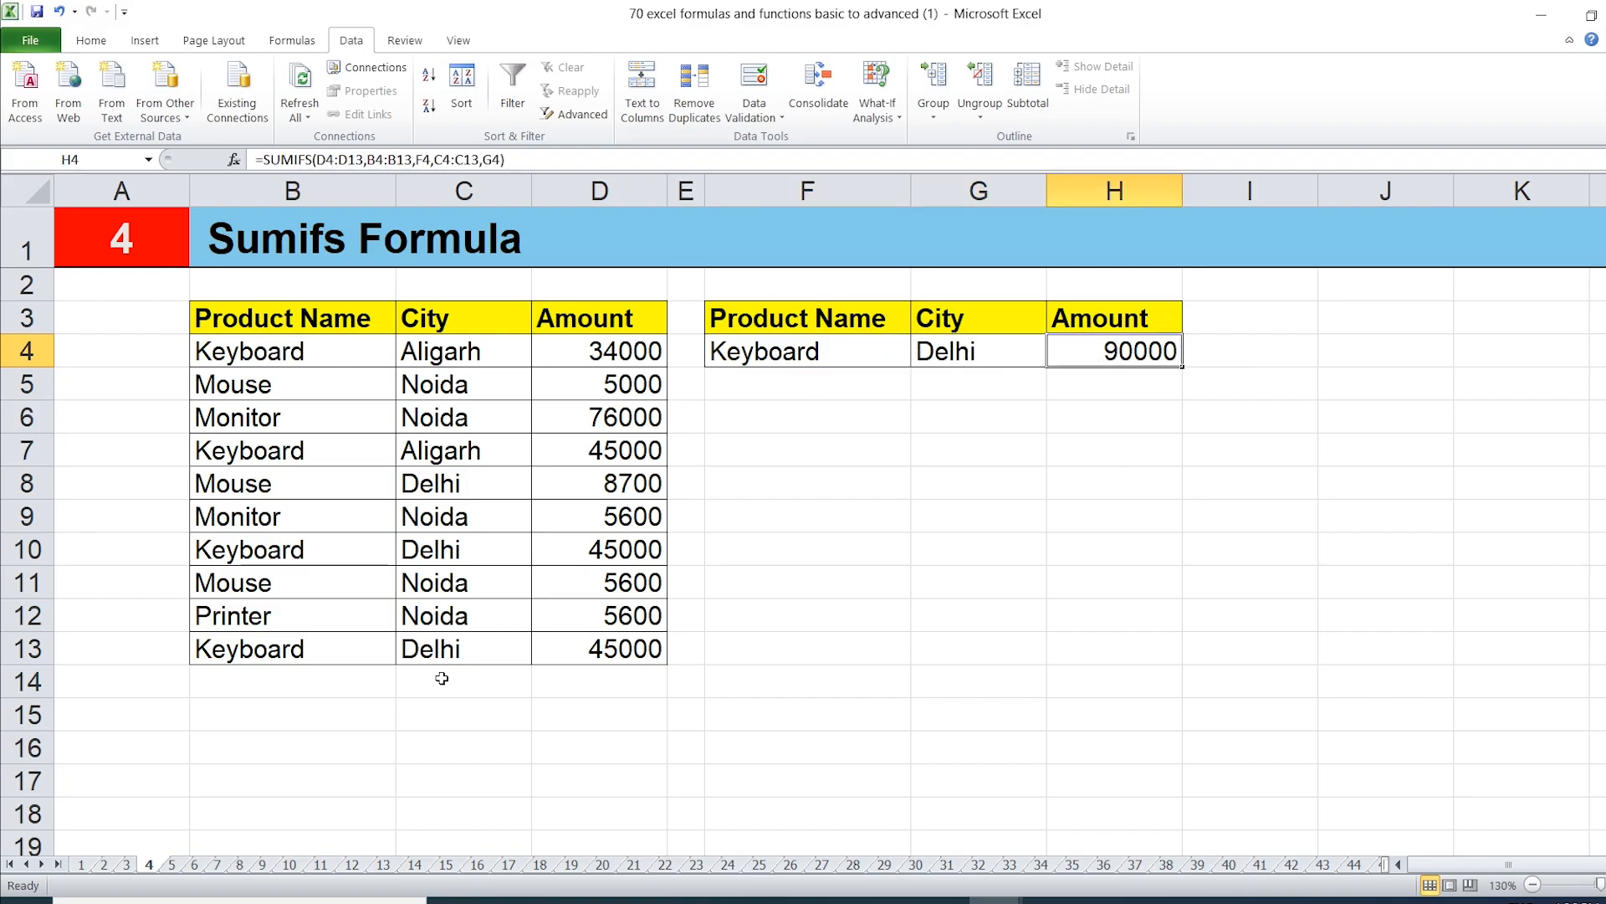
pyautogui.click(459, 360)
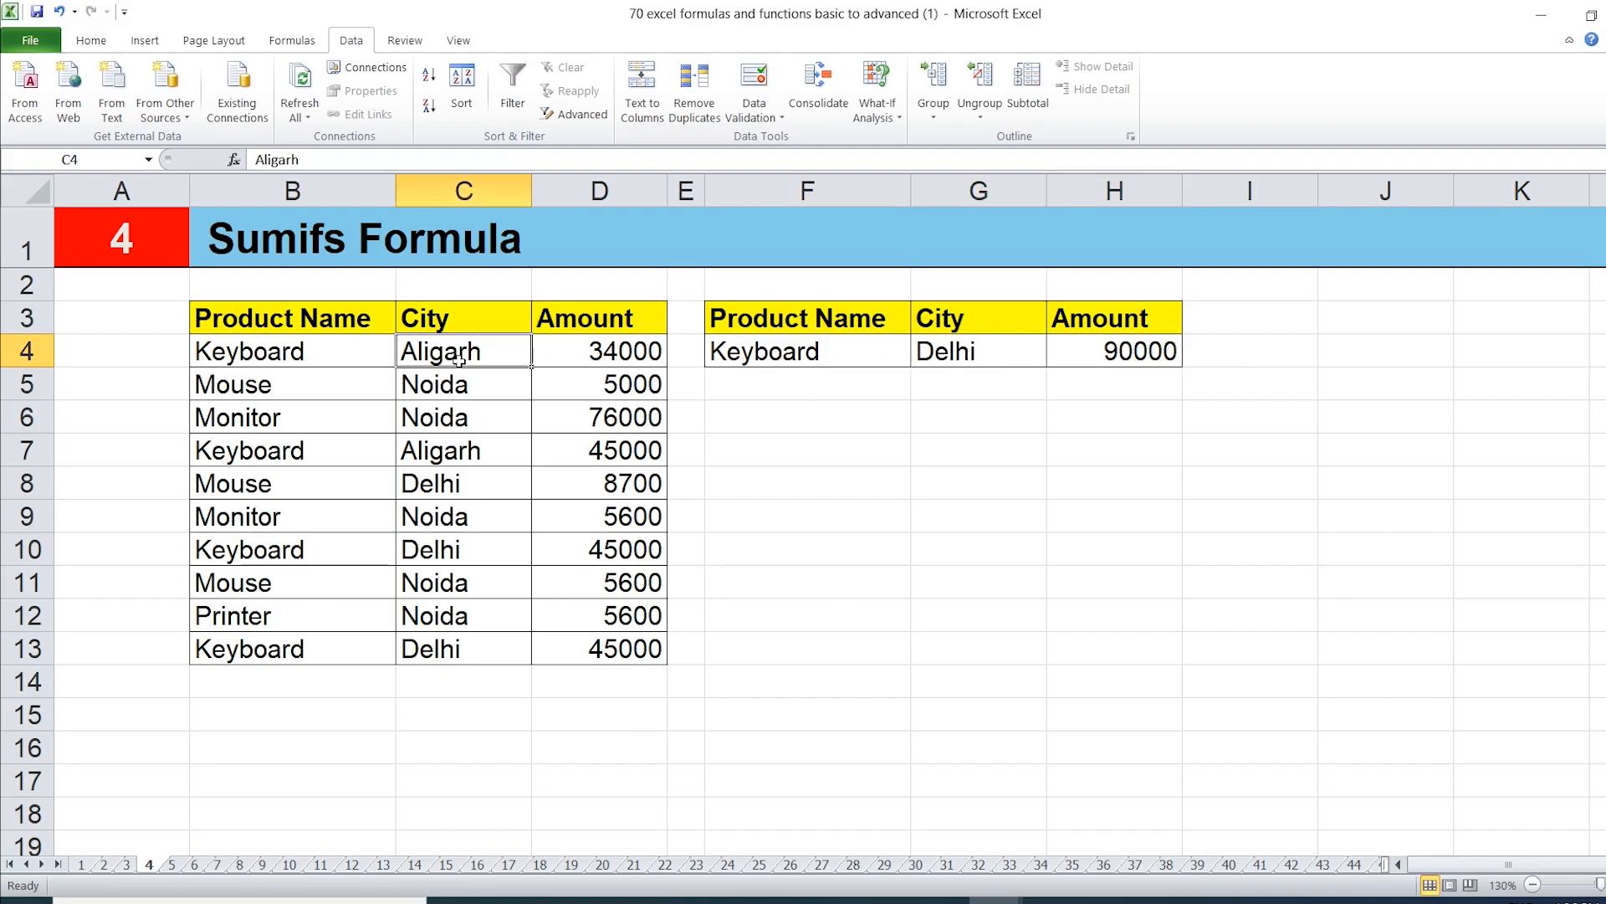
pyautogui.click(414, 479)
pyautogui.click(422, 536)
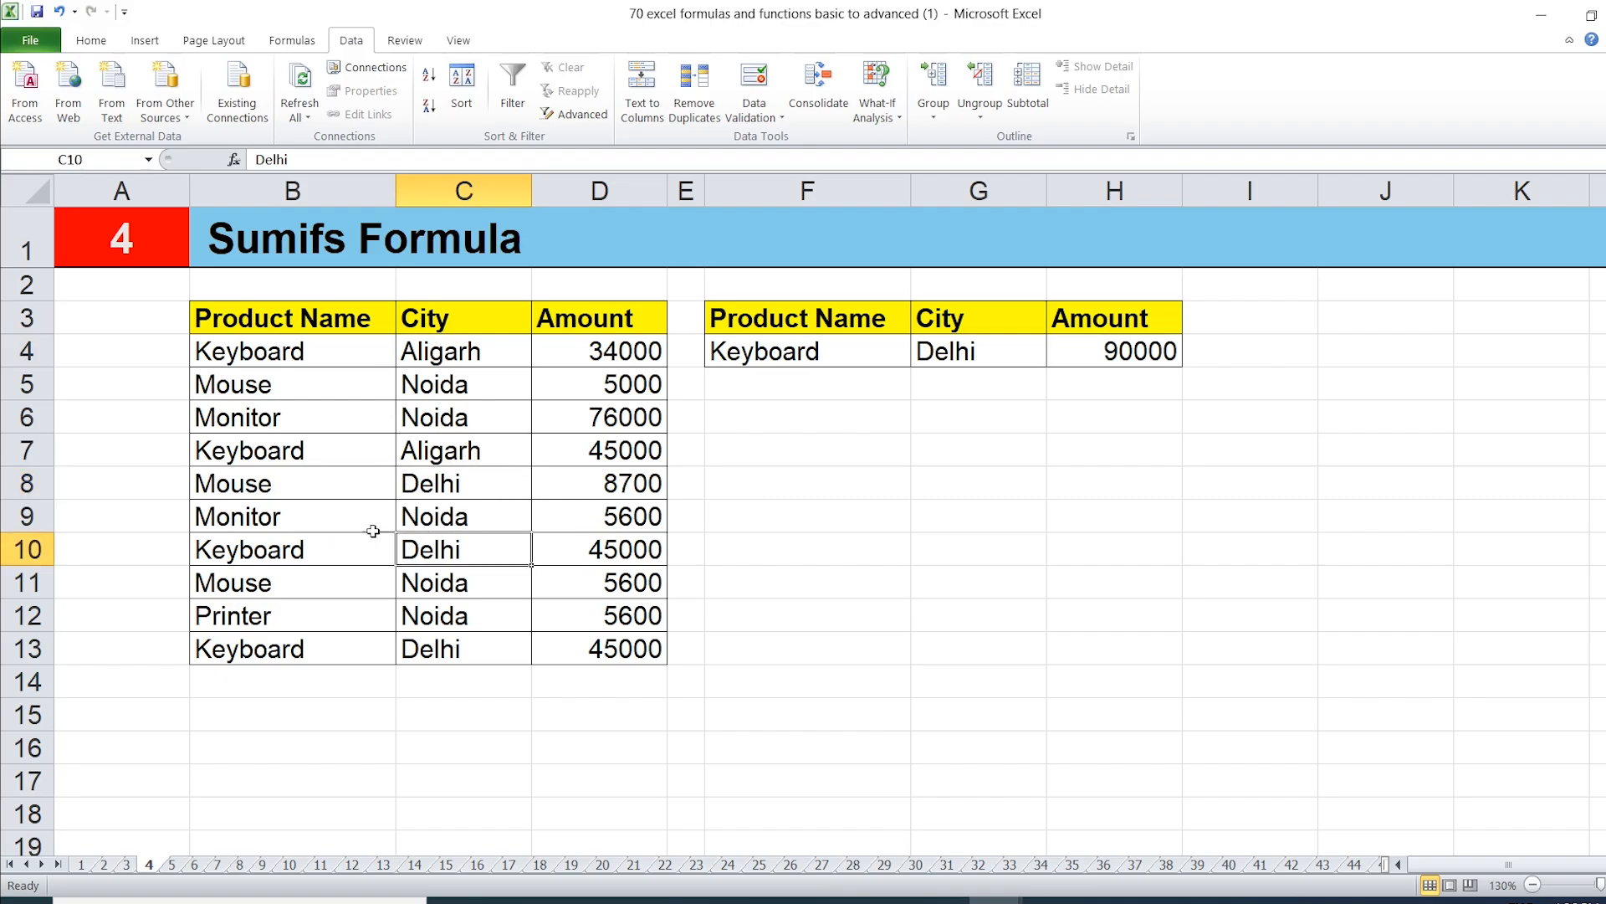
pyautogui.moveTo(215, 540); pyautogui.dragTo(589, 550)
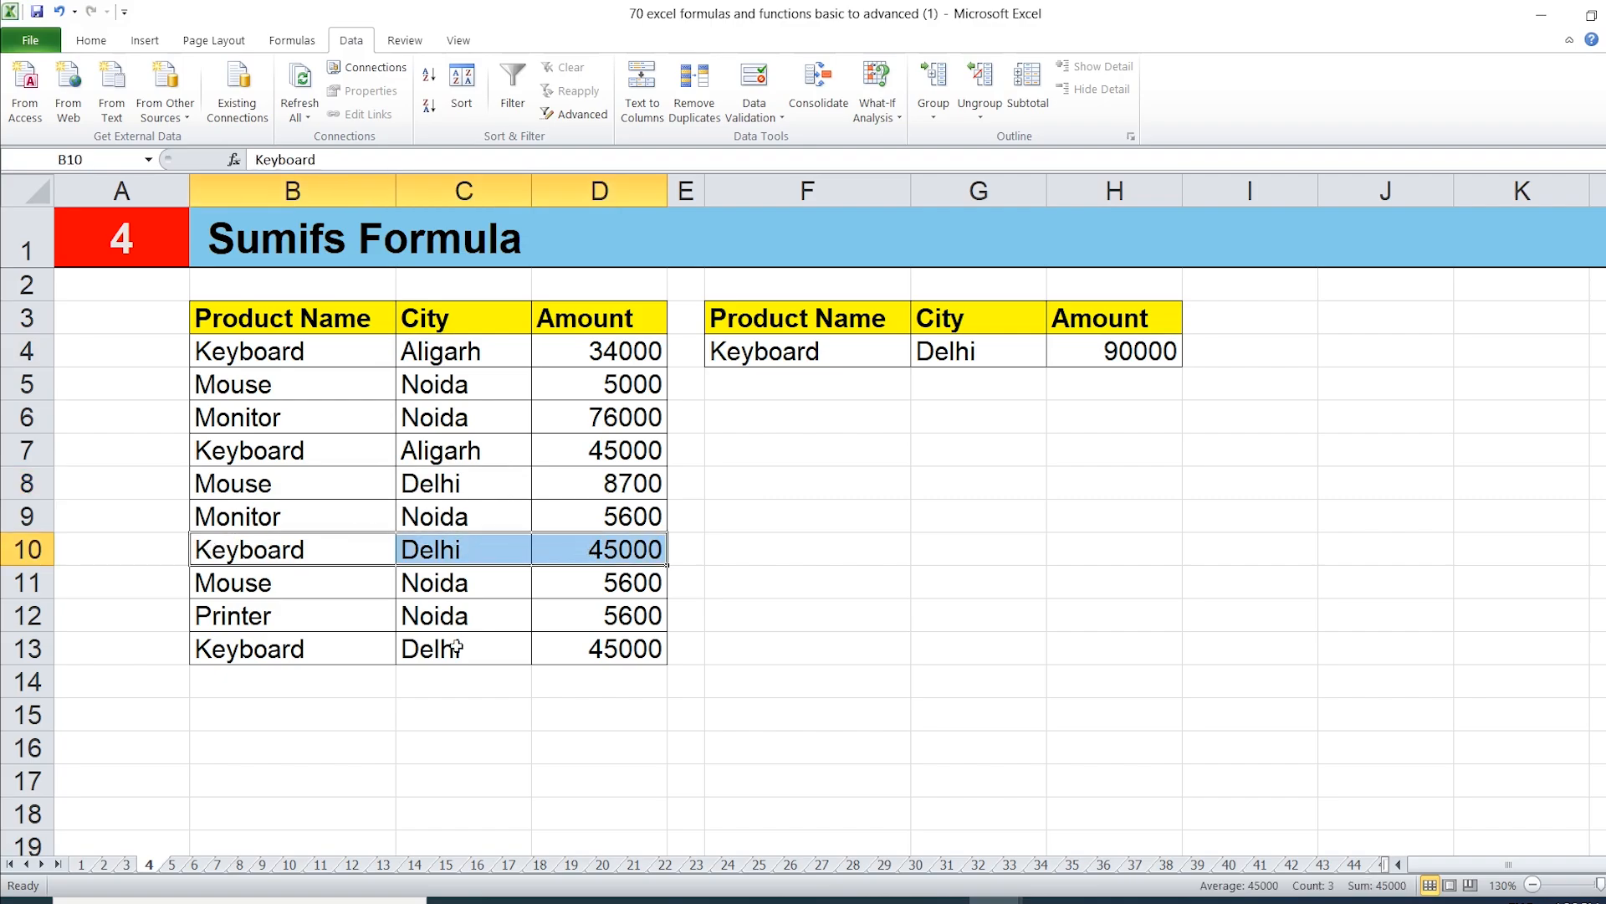
pyautogui.moveTo(258, 651); pyautogui.dragTo(574, 646)
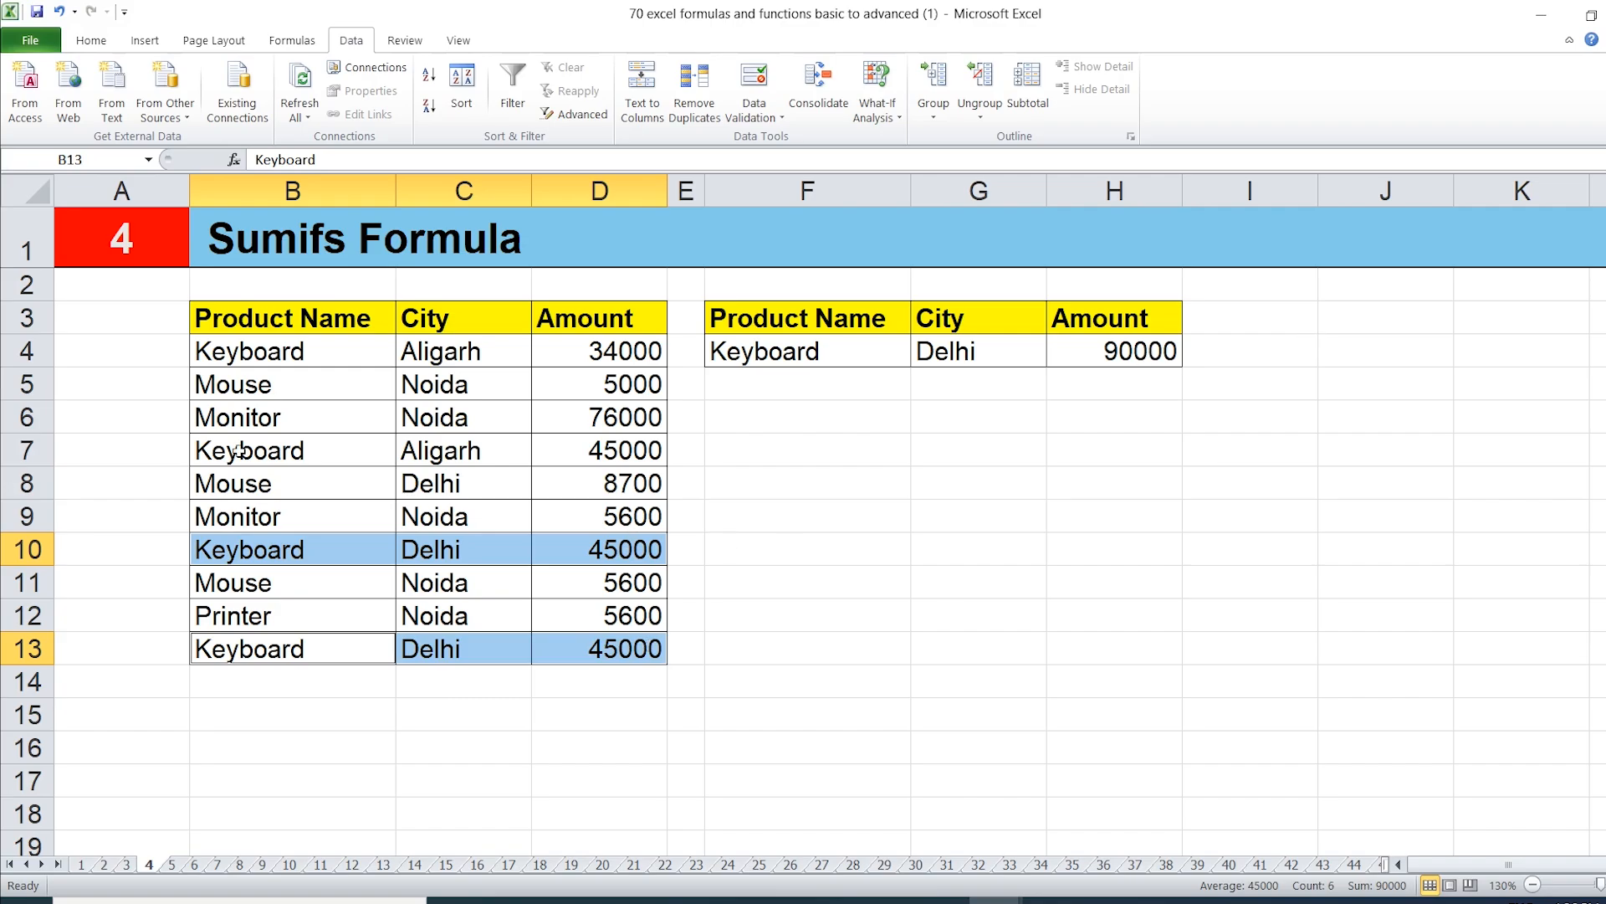
# - Change the city criterion in G4 to aligarh and check the result by selecting the matching Keyboard entries in rows 4 and 7
pyautogui.click(960, 362)
pyautogui.write('aligarh')
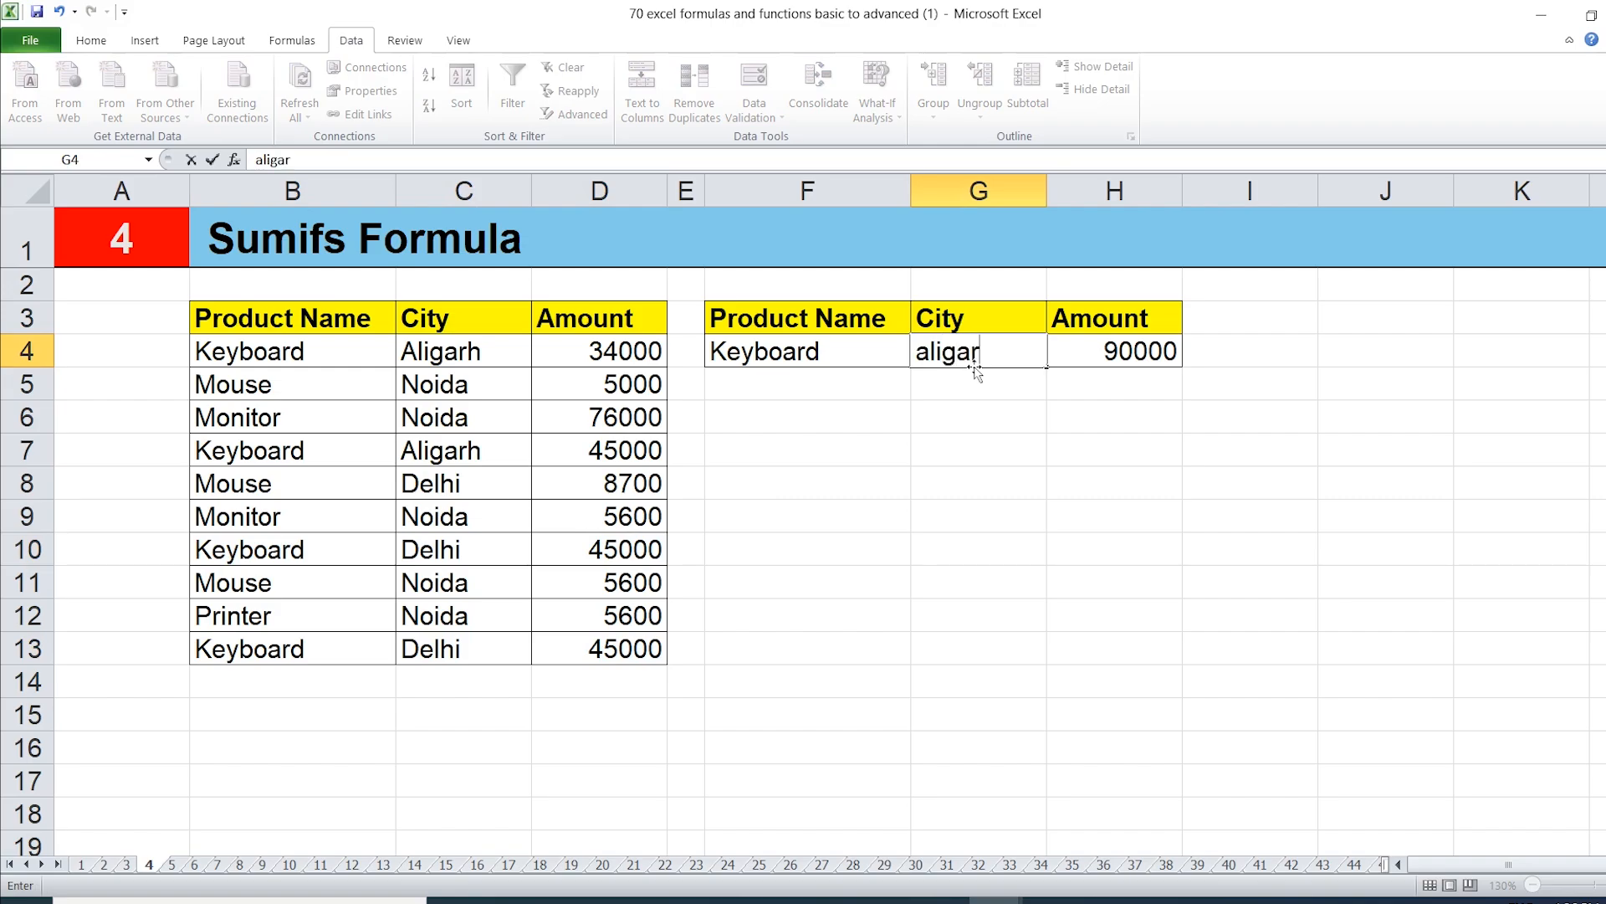
pyautogui.press('Return')
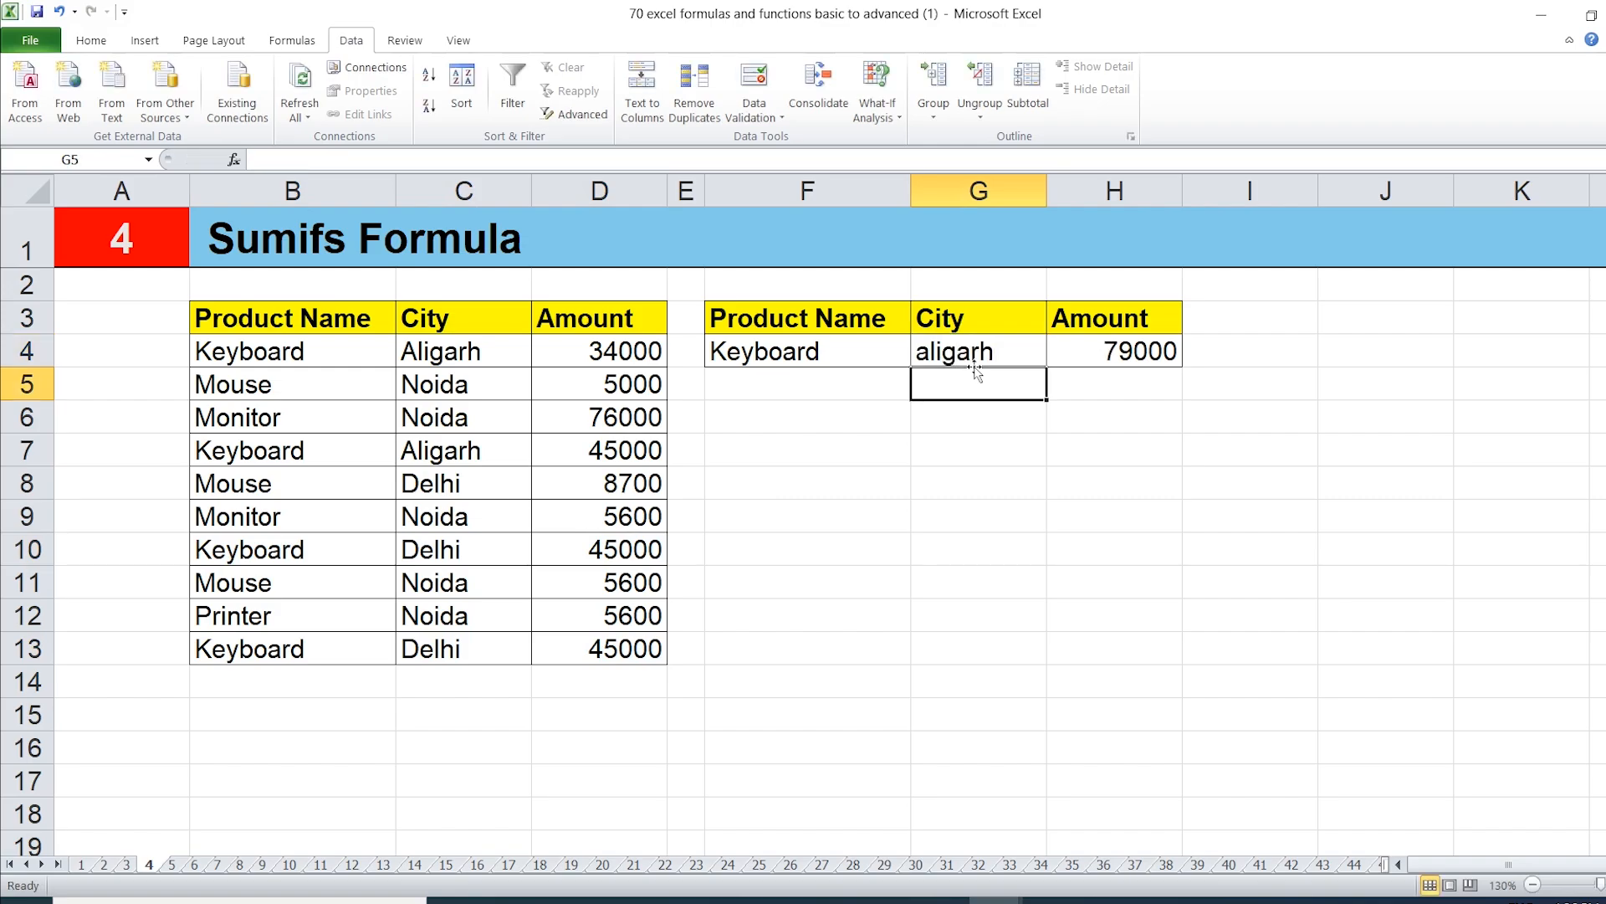
pyautogui.click(604, 356)
pyautogui.moveTo(293, 356); pyautogui.dragTo(565, 357)
pyautogui.keyDown('ctrl'); pyautogui.moveTo(232, 456); pyautogui.dragTo(606, 456); pyautogui.keyUp('ctrl')
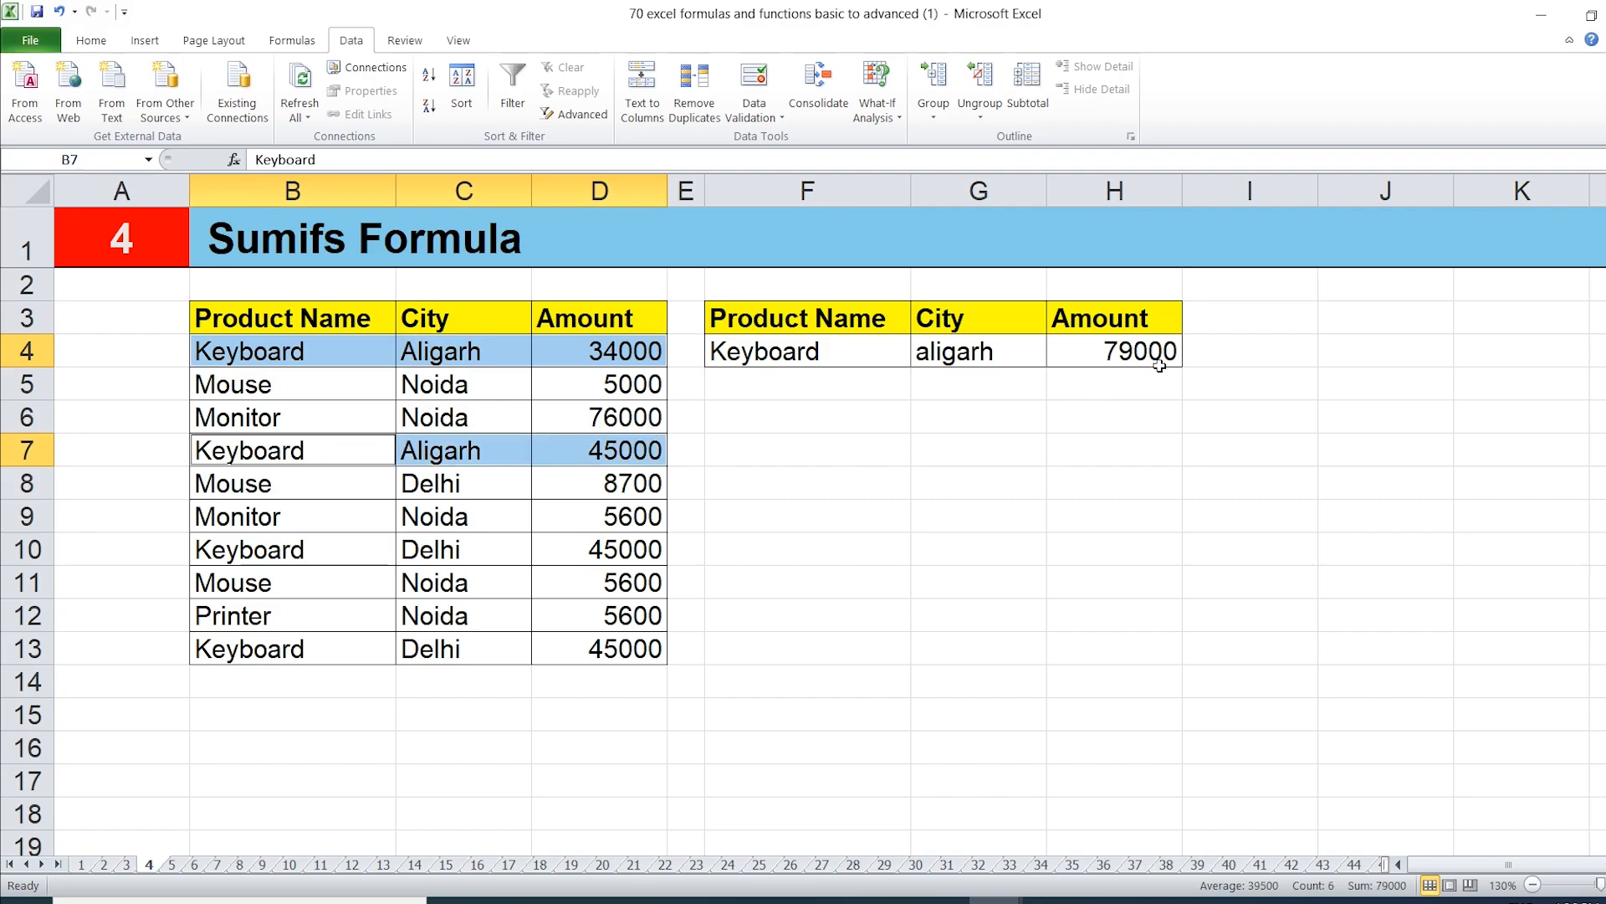
# - Change the product criterion in F4 to Mouse and check the cities listed for Mouse in rows 5, 8 and 11
pyautogui.click(831, 351)
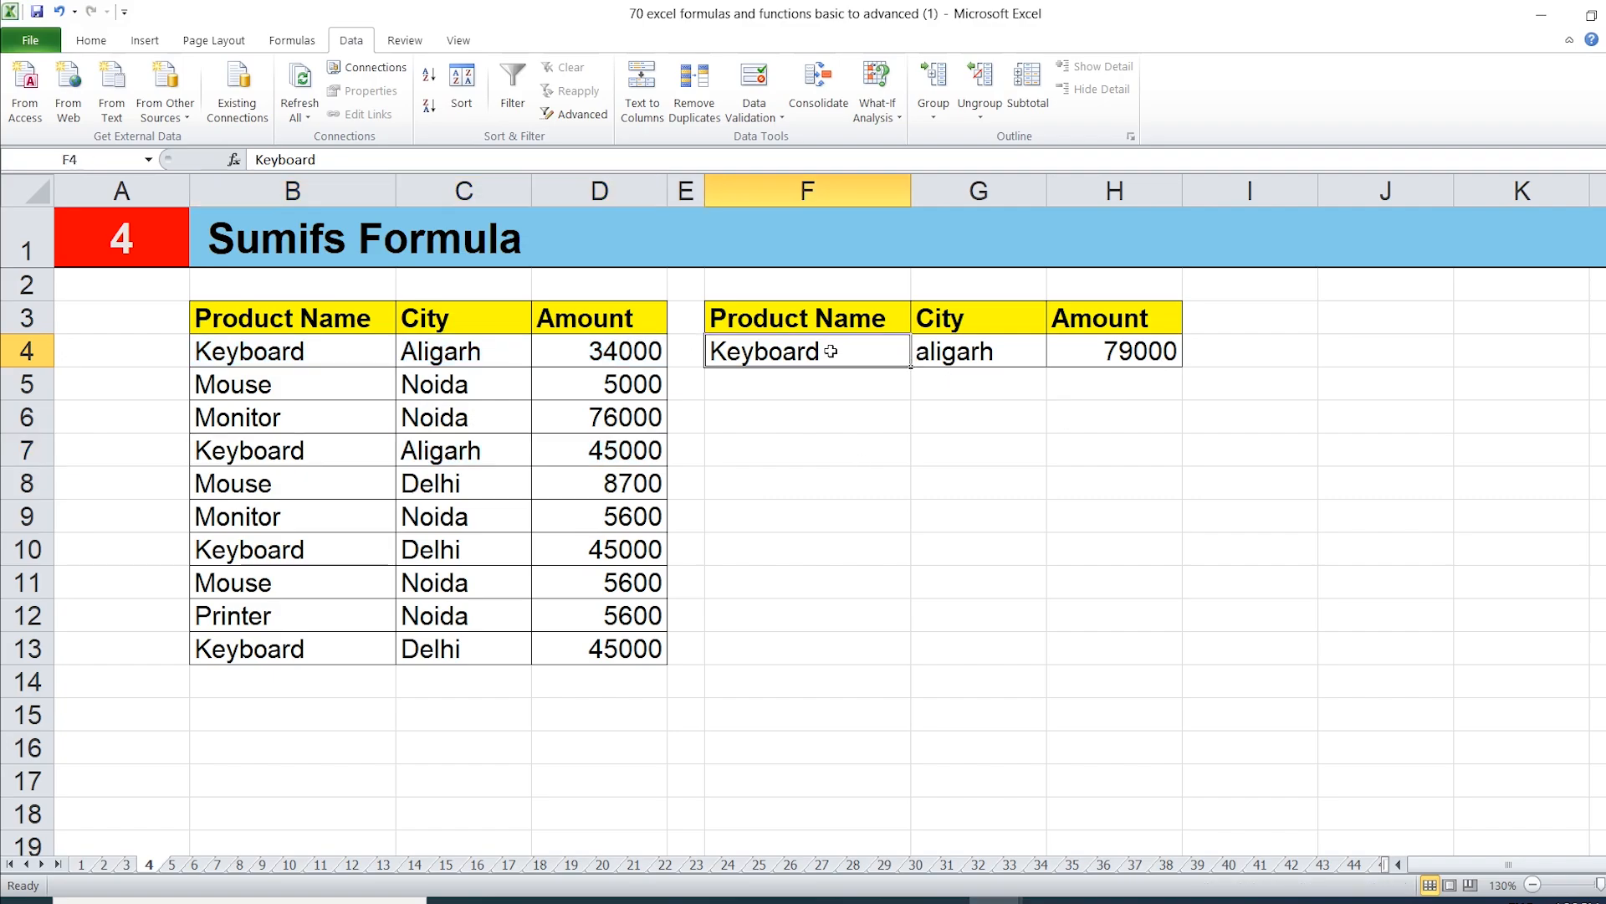
pyautogui.write('Mouse')
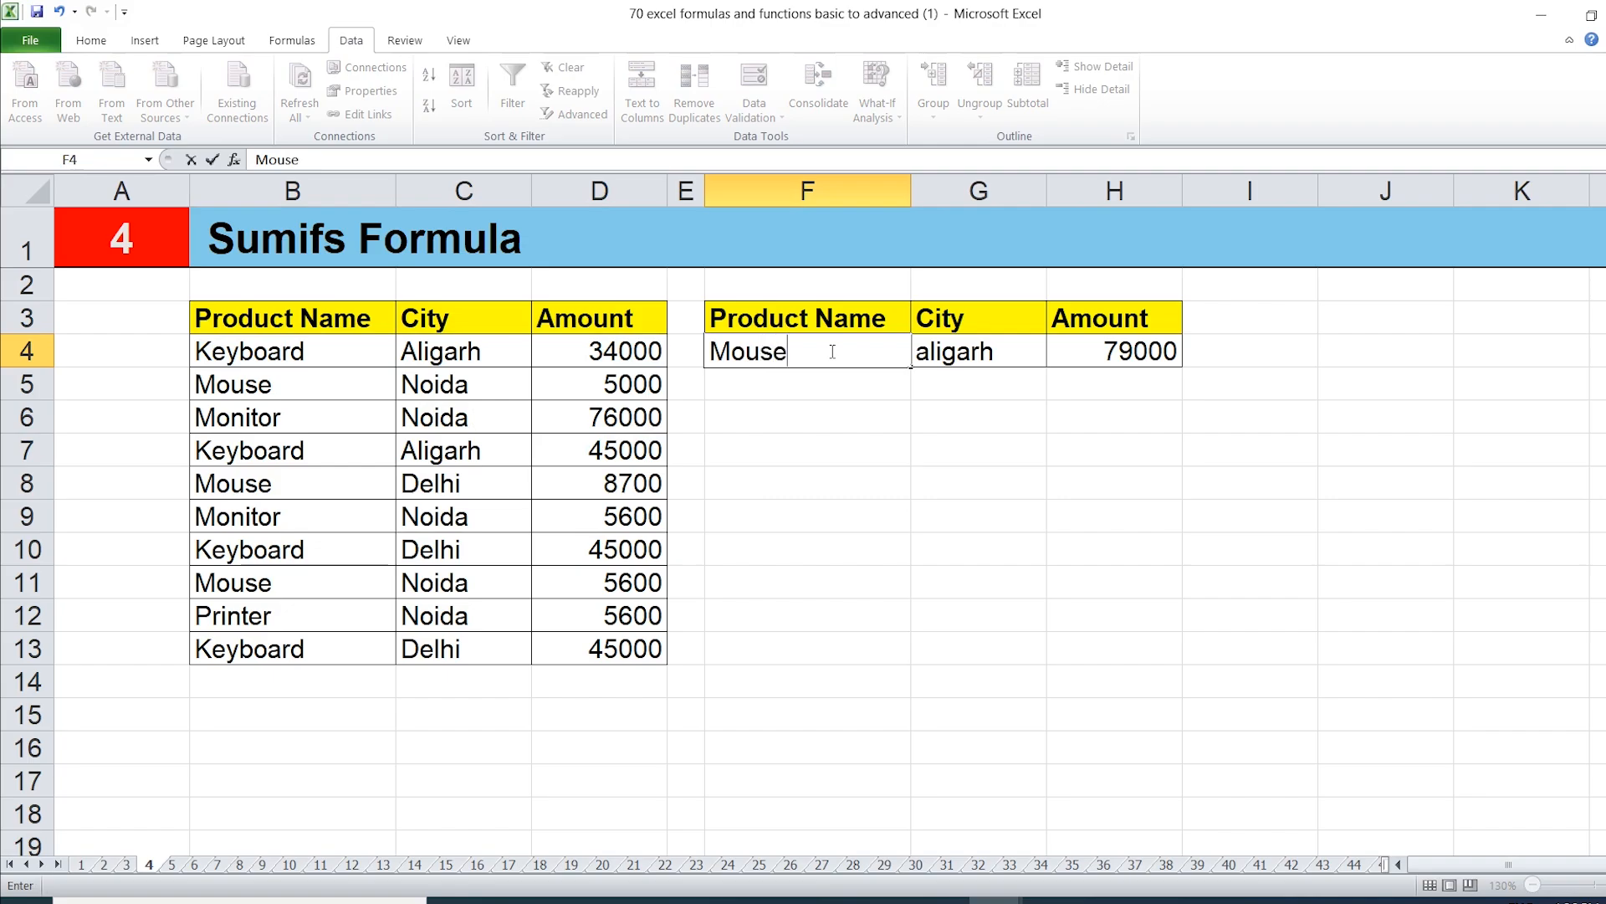
pyautogui.press('Return')
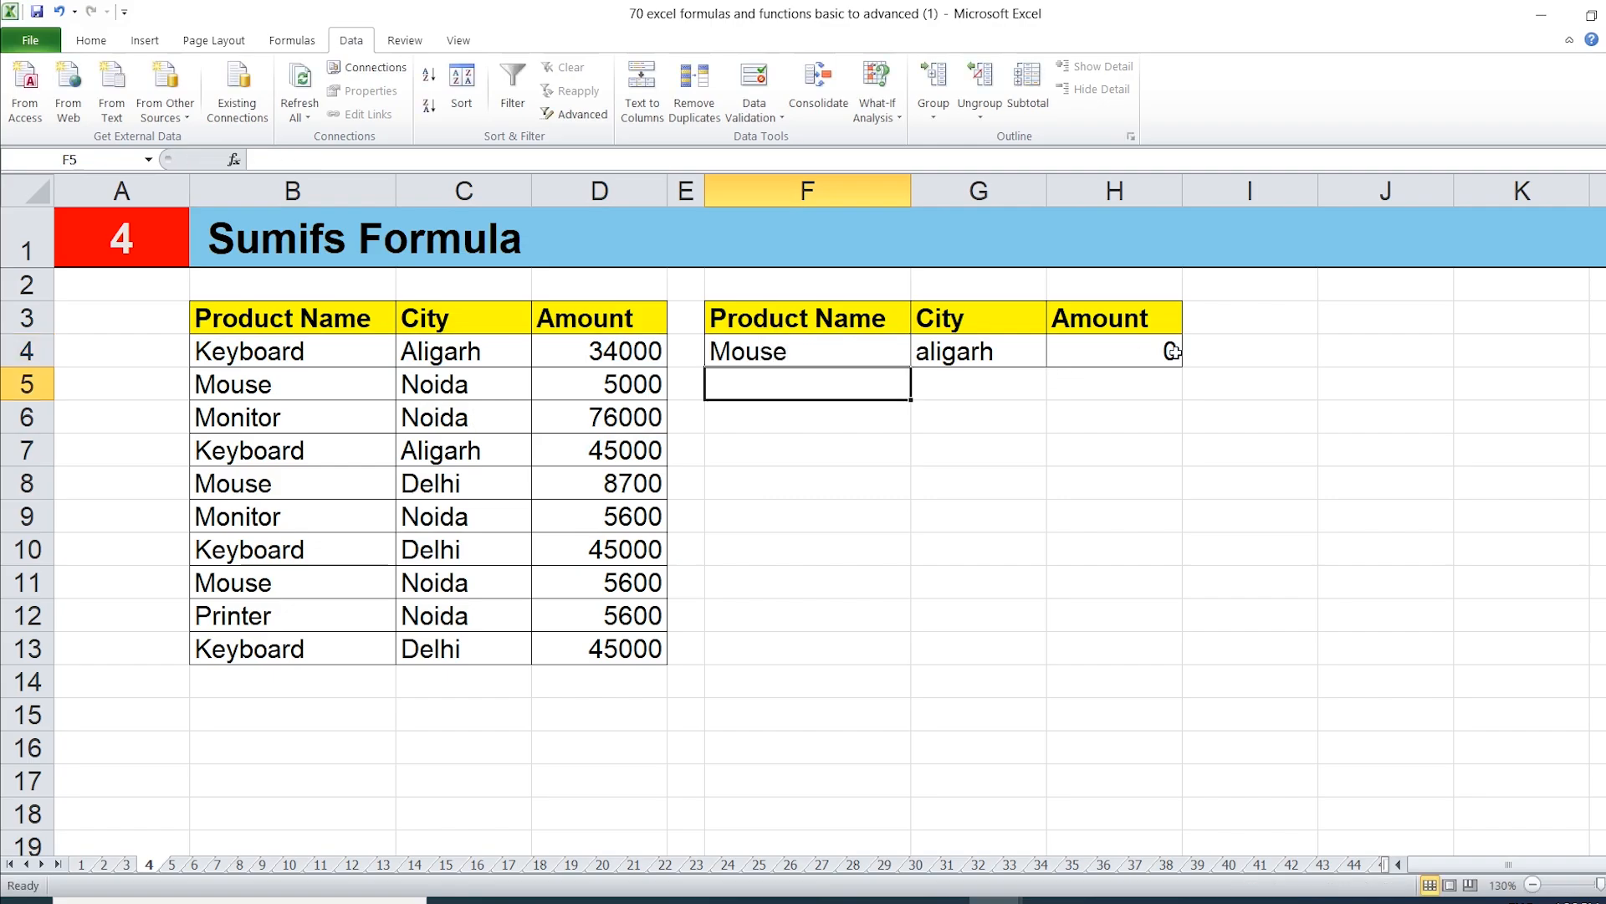
pyautogui.click(482, 392)
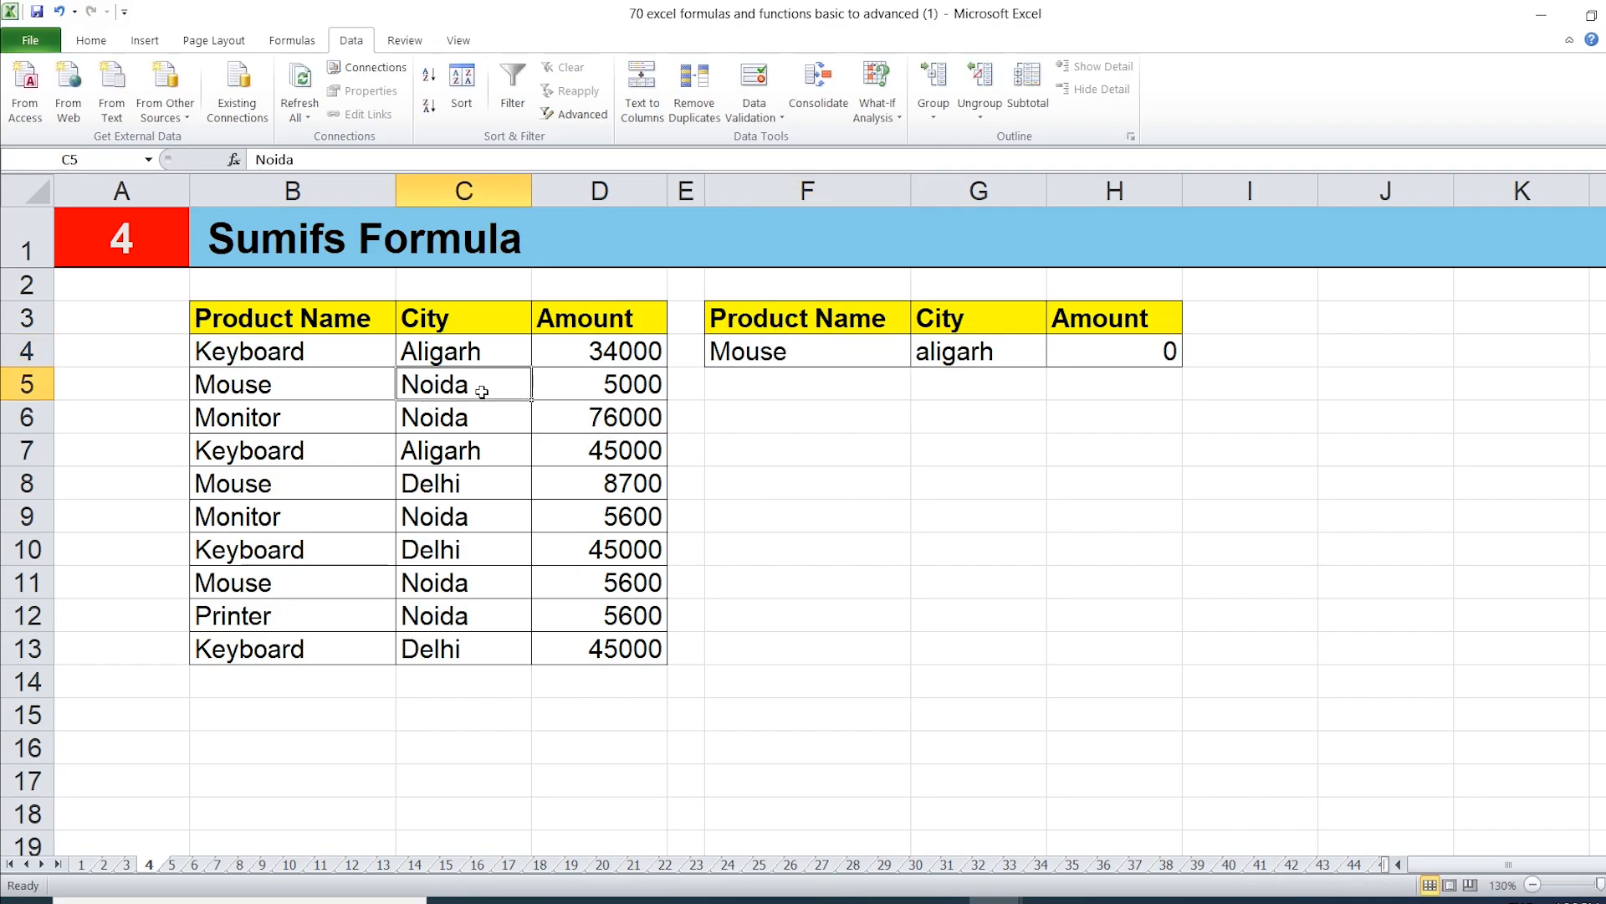
pyautogui.click(429, 484)
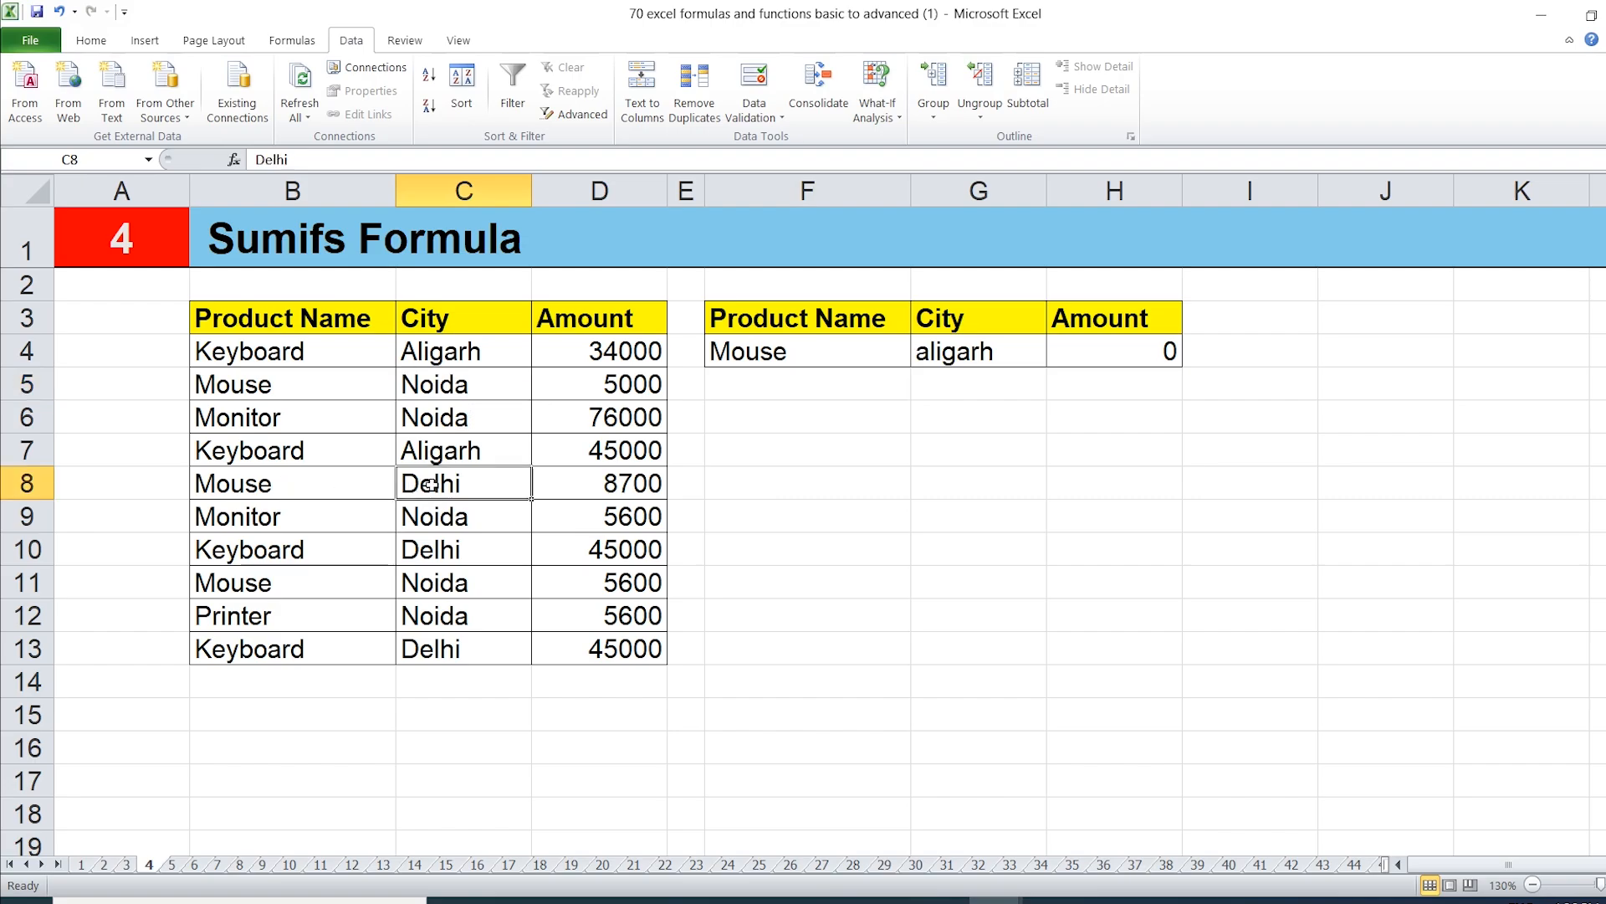
pyautogui.click(414, 585)
# - Change the city criterion in G4 to Noida
pyautogui.click(983, 352)
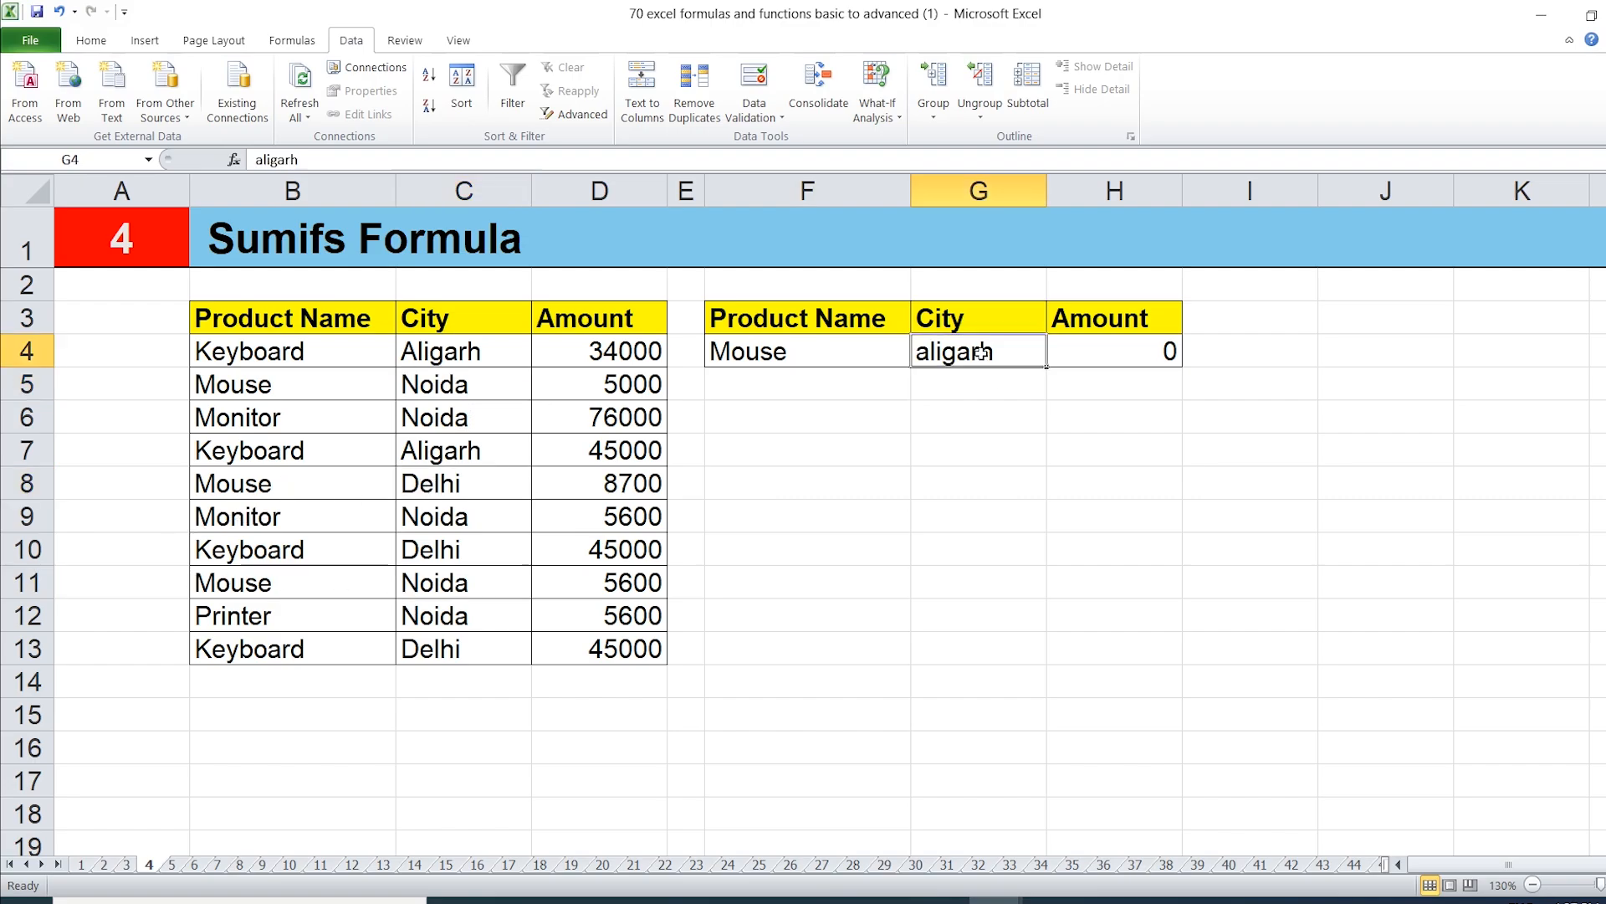
pyautogui.write('Nod')
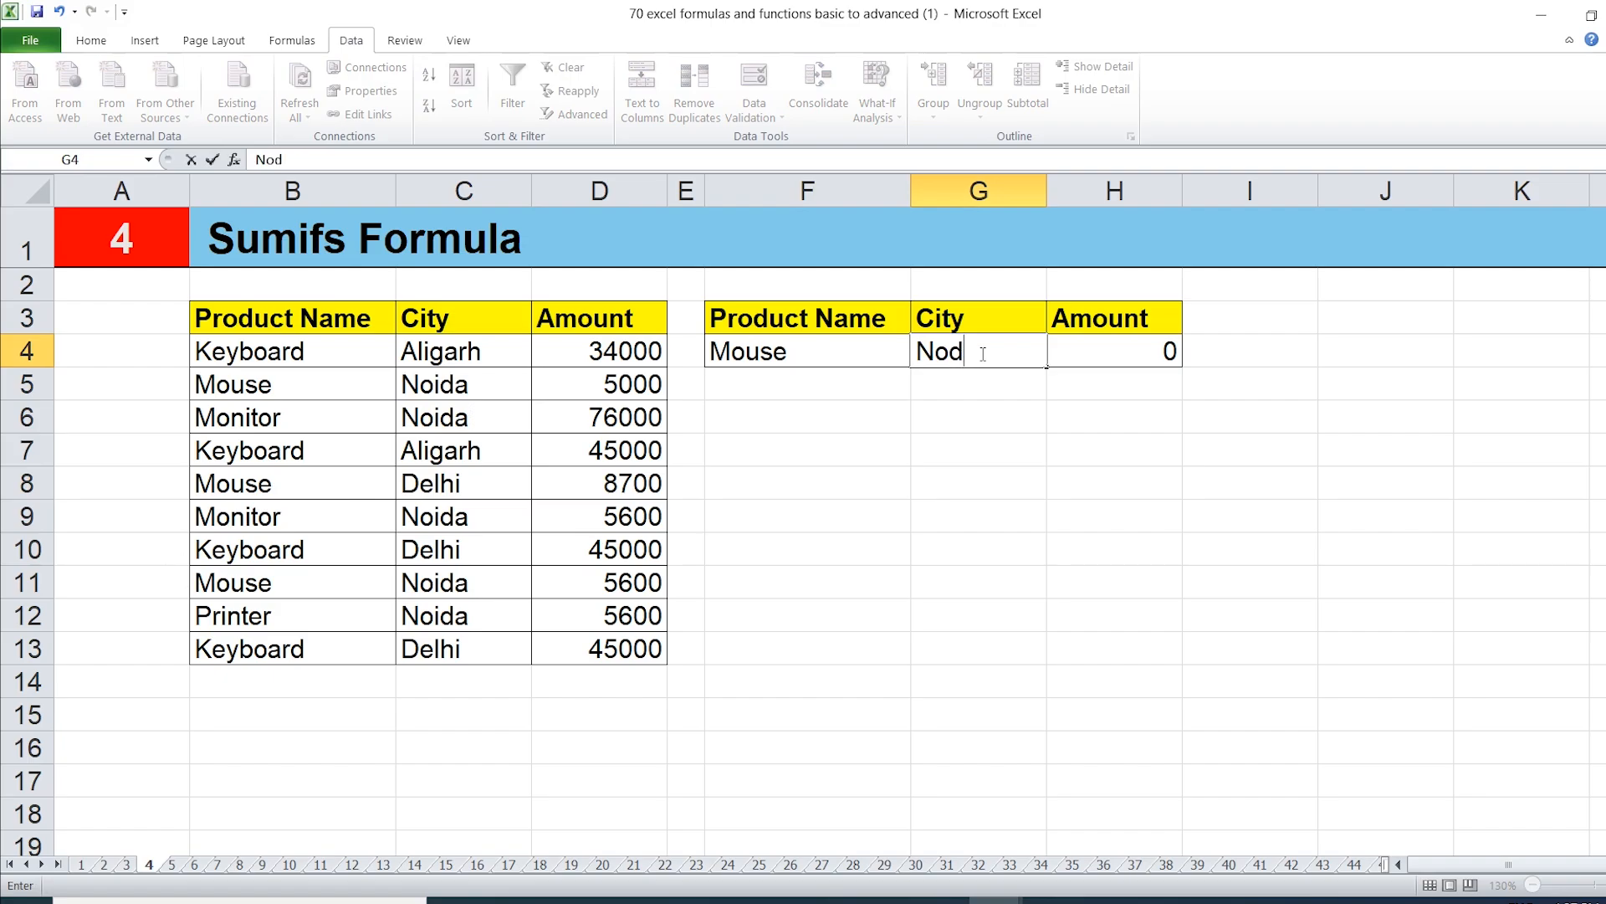
pyautogui.write('ia')
pyautogui.press('BackSpace')
pyautogui.press('BackSpace')
pyautogui.press('BackSpace')
pyautogui.write('ida')
pyautogui.press('Return')
pyautogui.click(807, 483)
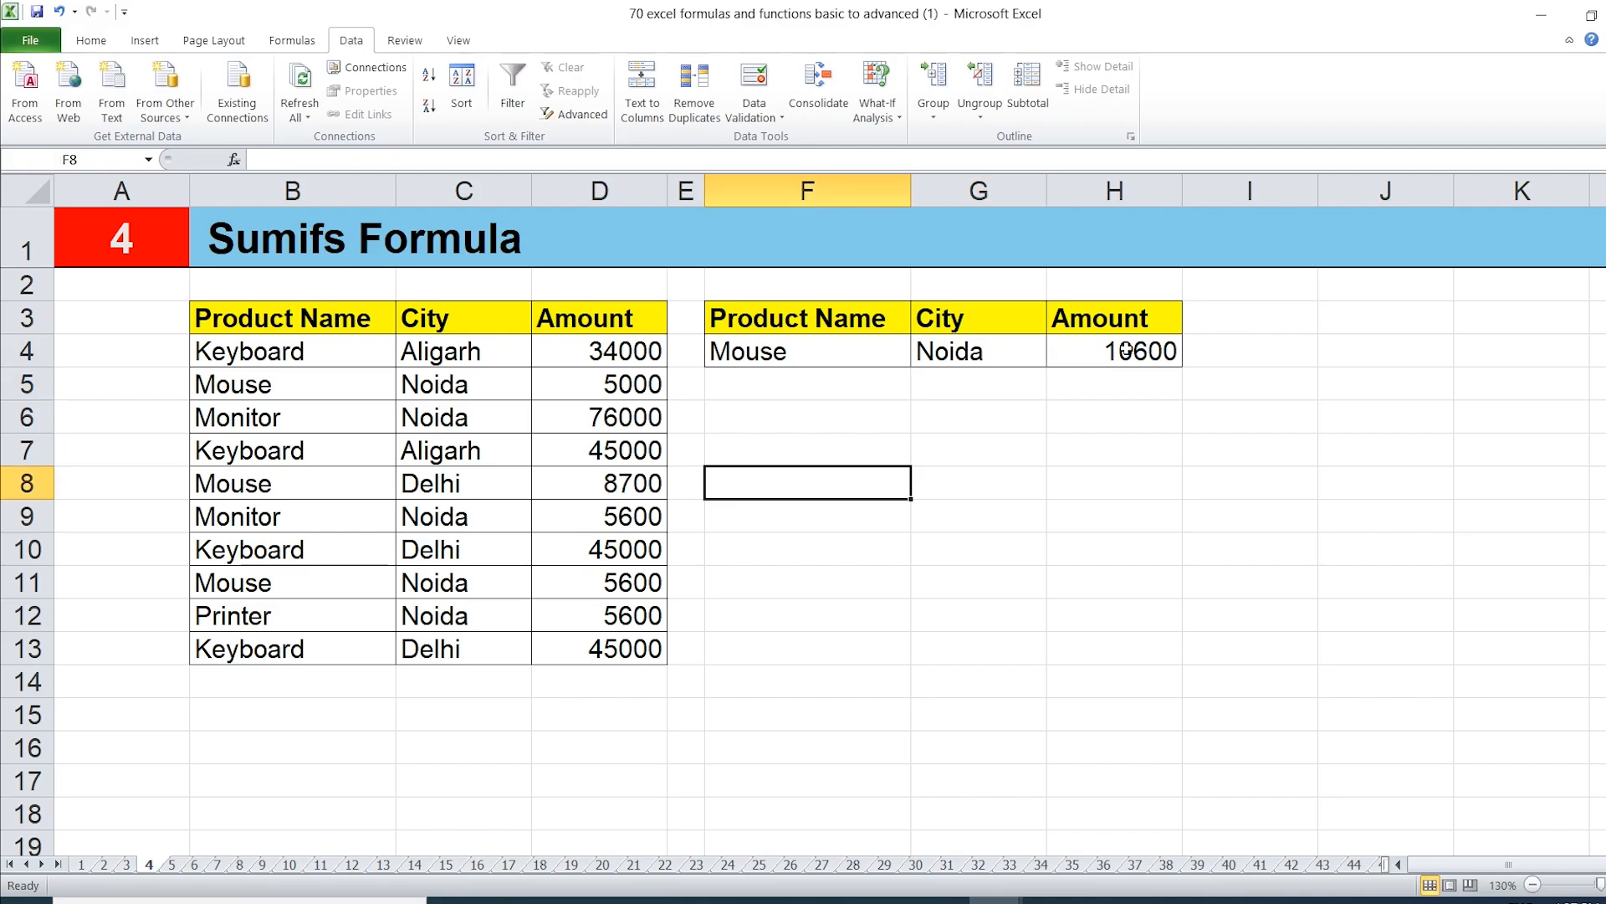
# - Check the SUMIFS result in H4 by selecting the matching Mouse and Noida entries in rows 5 and 11
pyautogui.click(1127, 352)
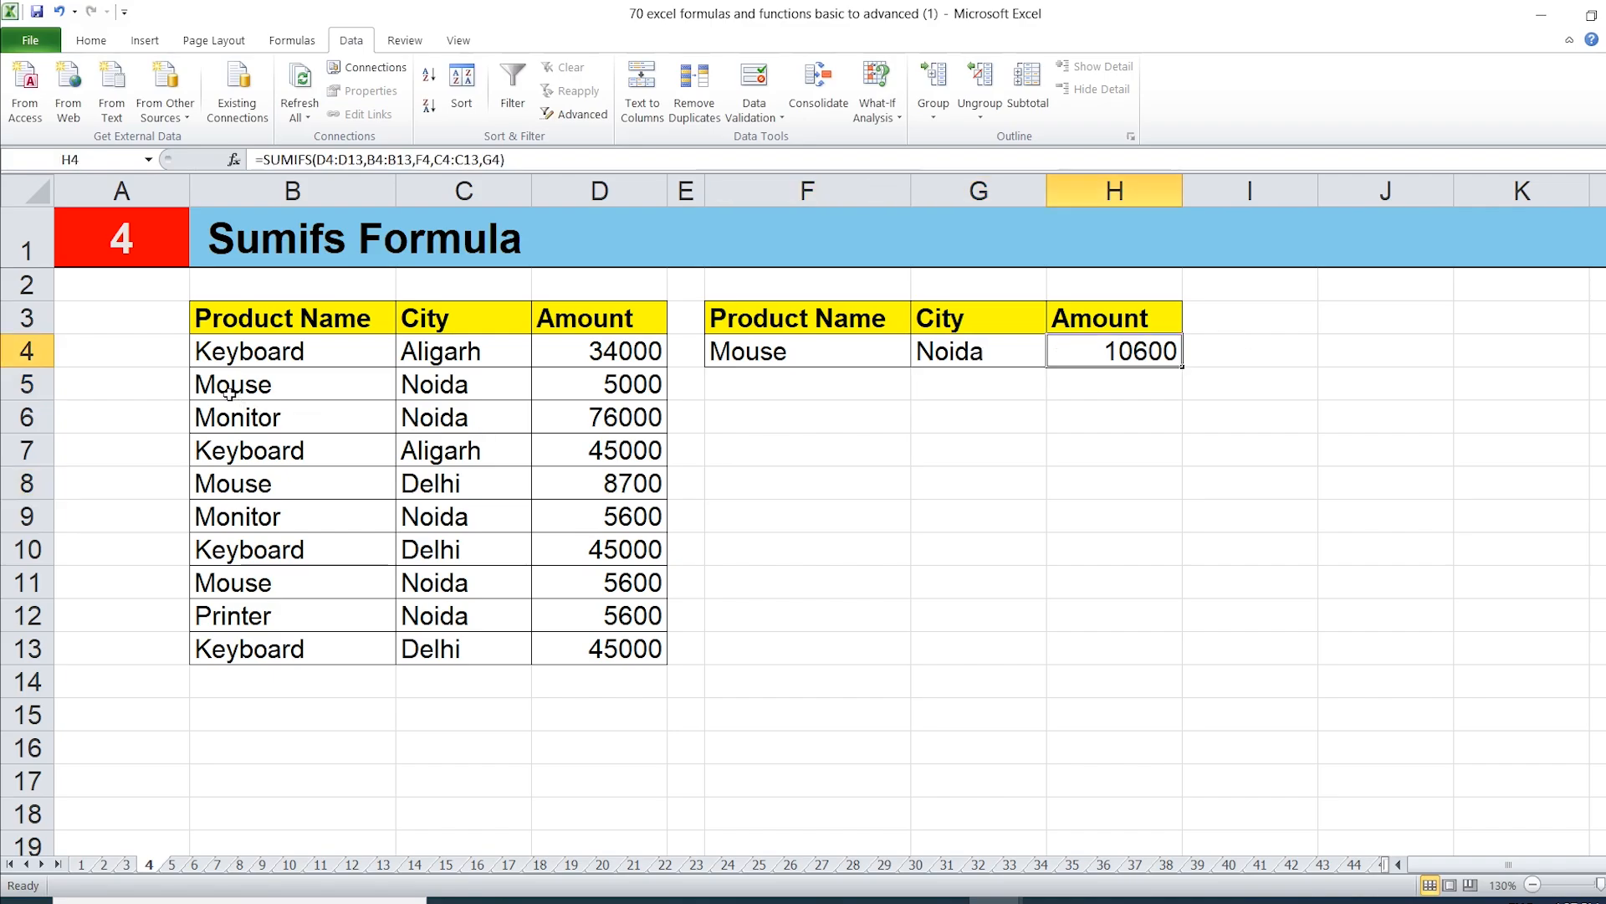
pyautogui.moveTo(312, 382); pyautogui.dragTo(600, 396)
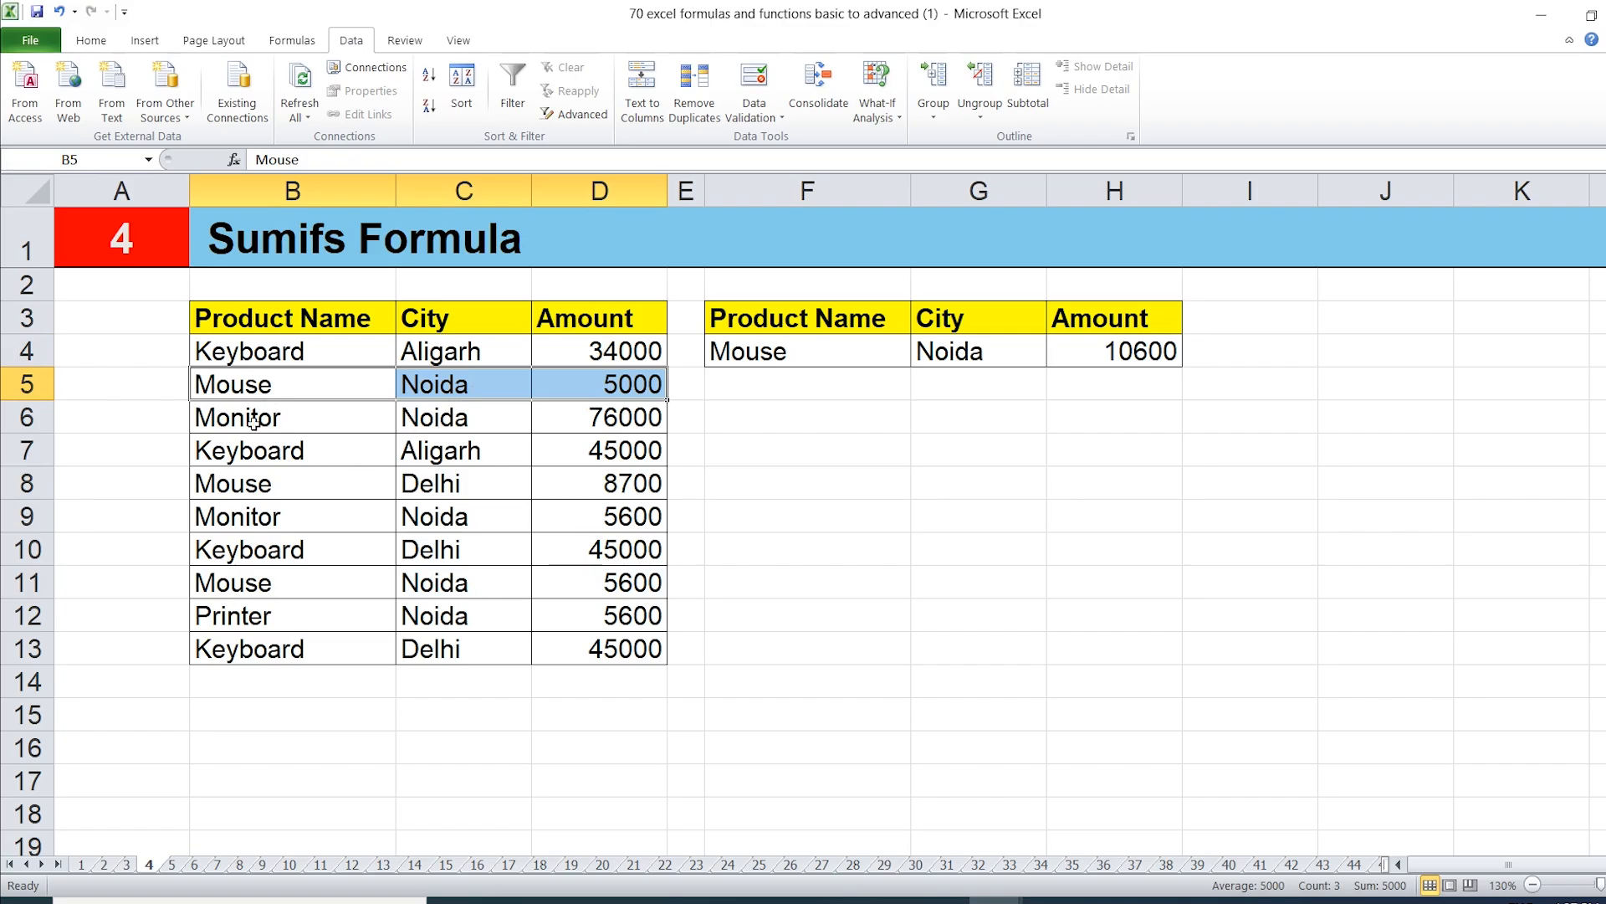
pyautogui.moveTo(234, 594); pyautogui.dragTo(592, 594)
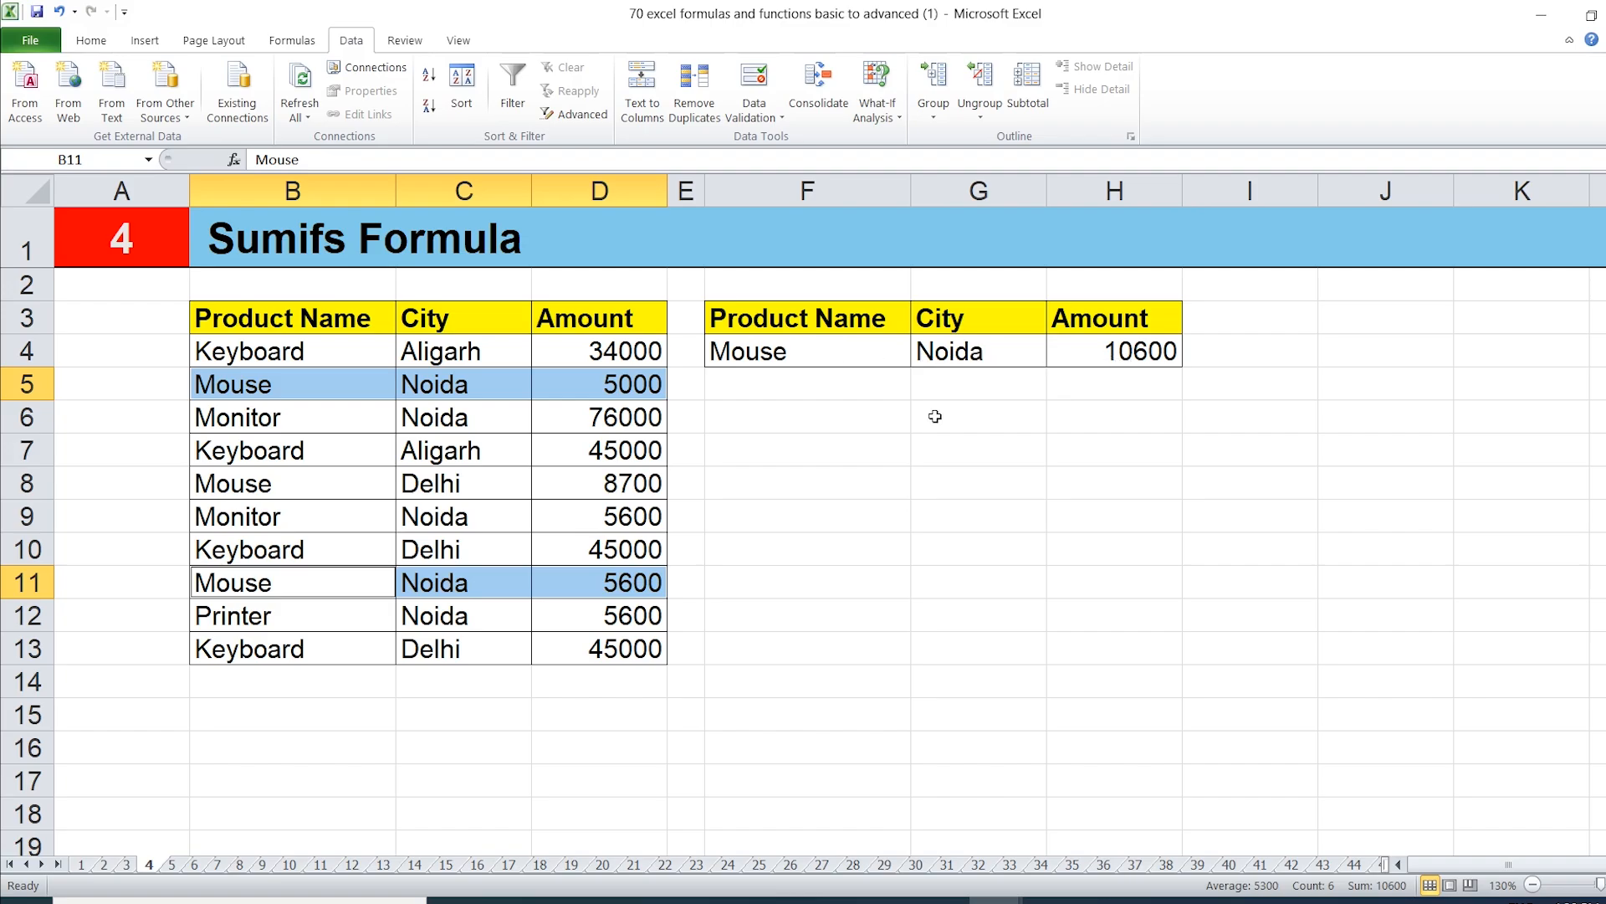
# - Review the second table's criteria and product names in B22:B24, and look at the wildcard SUMIF example on sheet 2
pyautogui.scroll(-6, 899, 479)
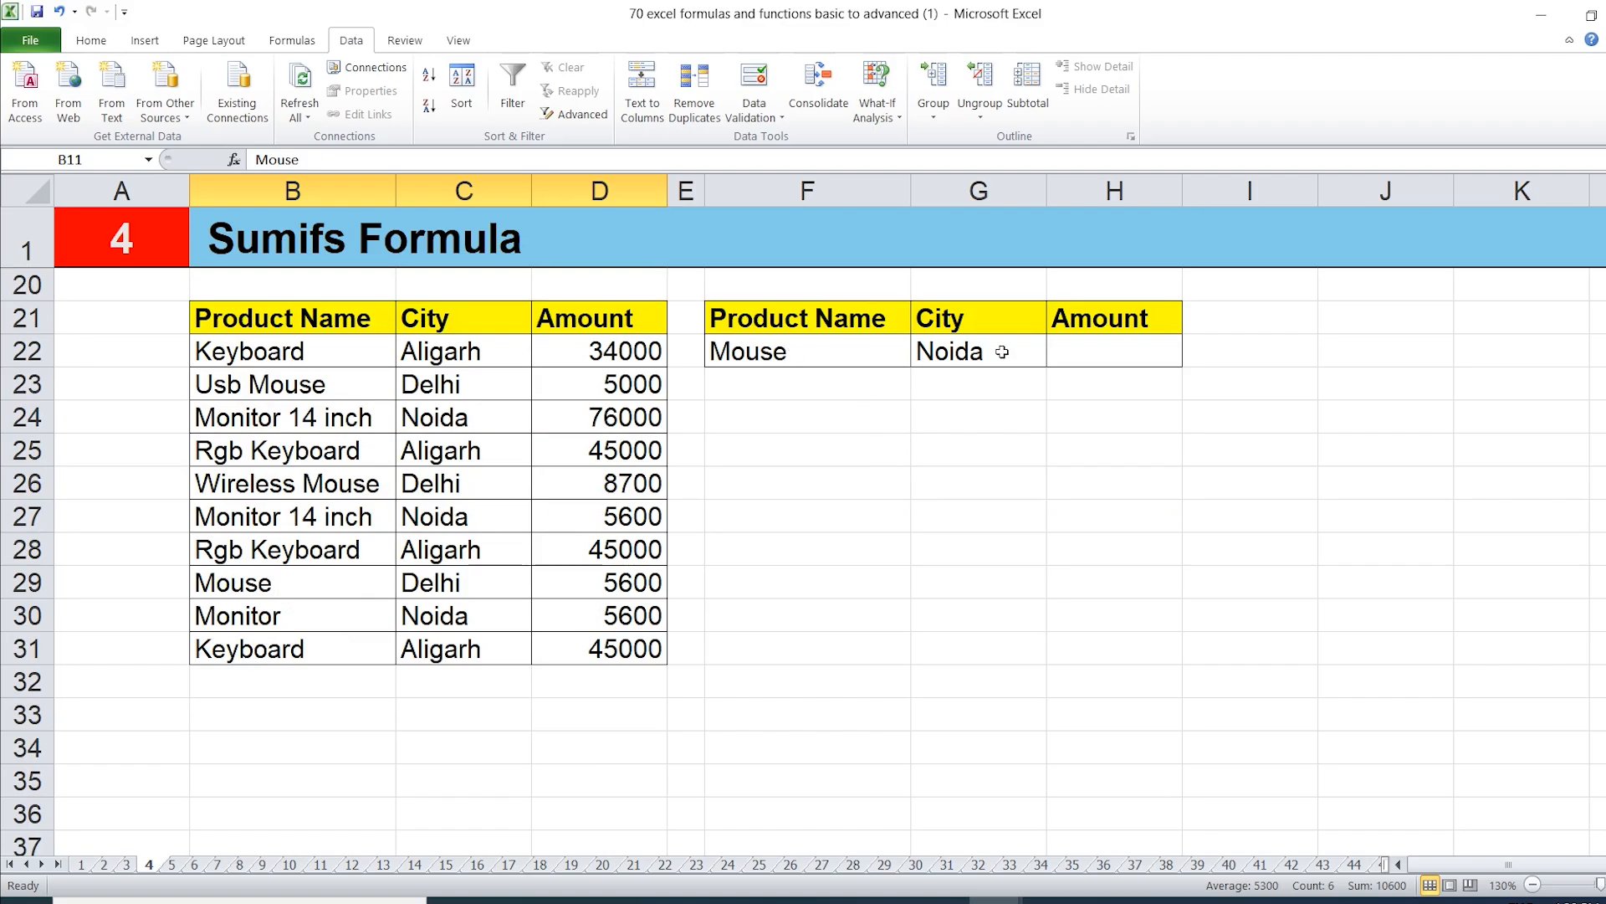
pyautogui.click(1088, 352)
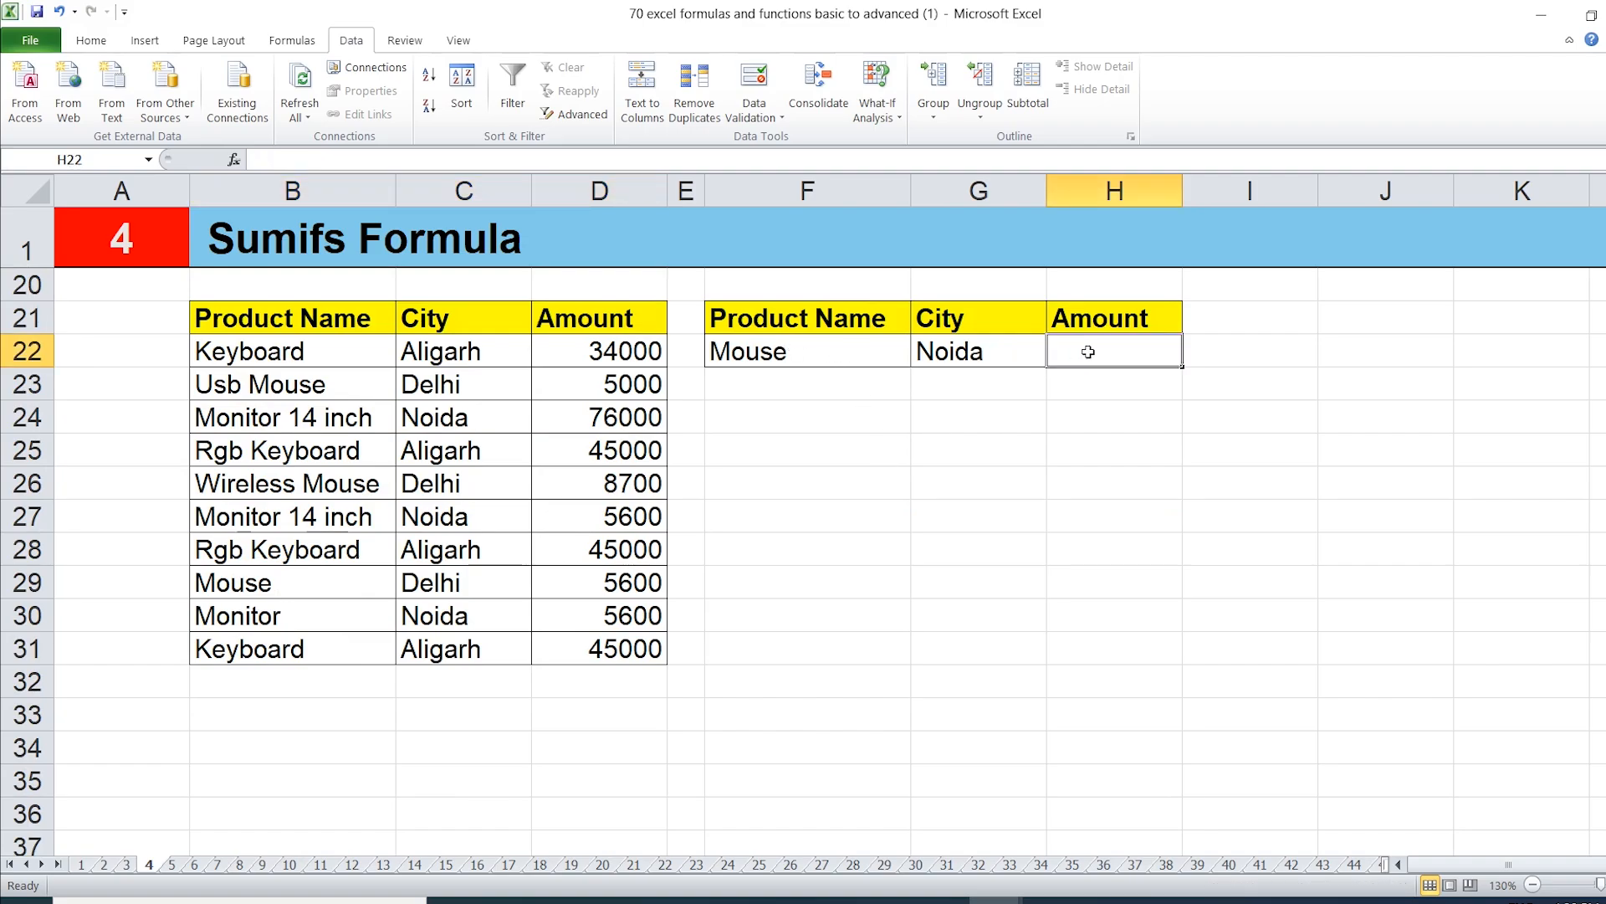
pyautogui.click(106, 865)
pyautogui.scroll(-4, 783, 613)
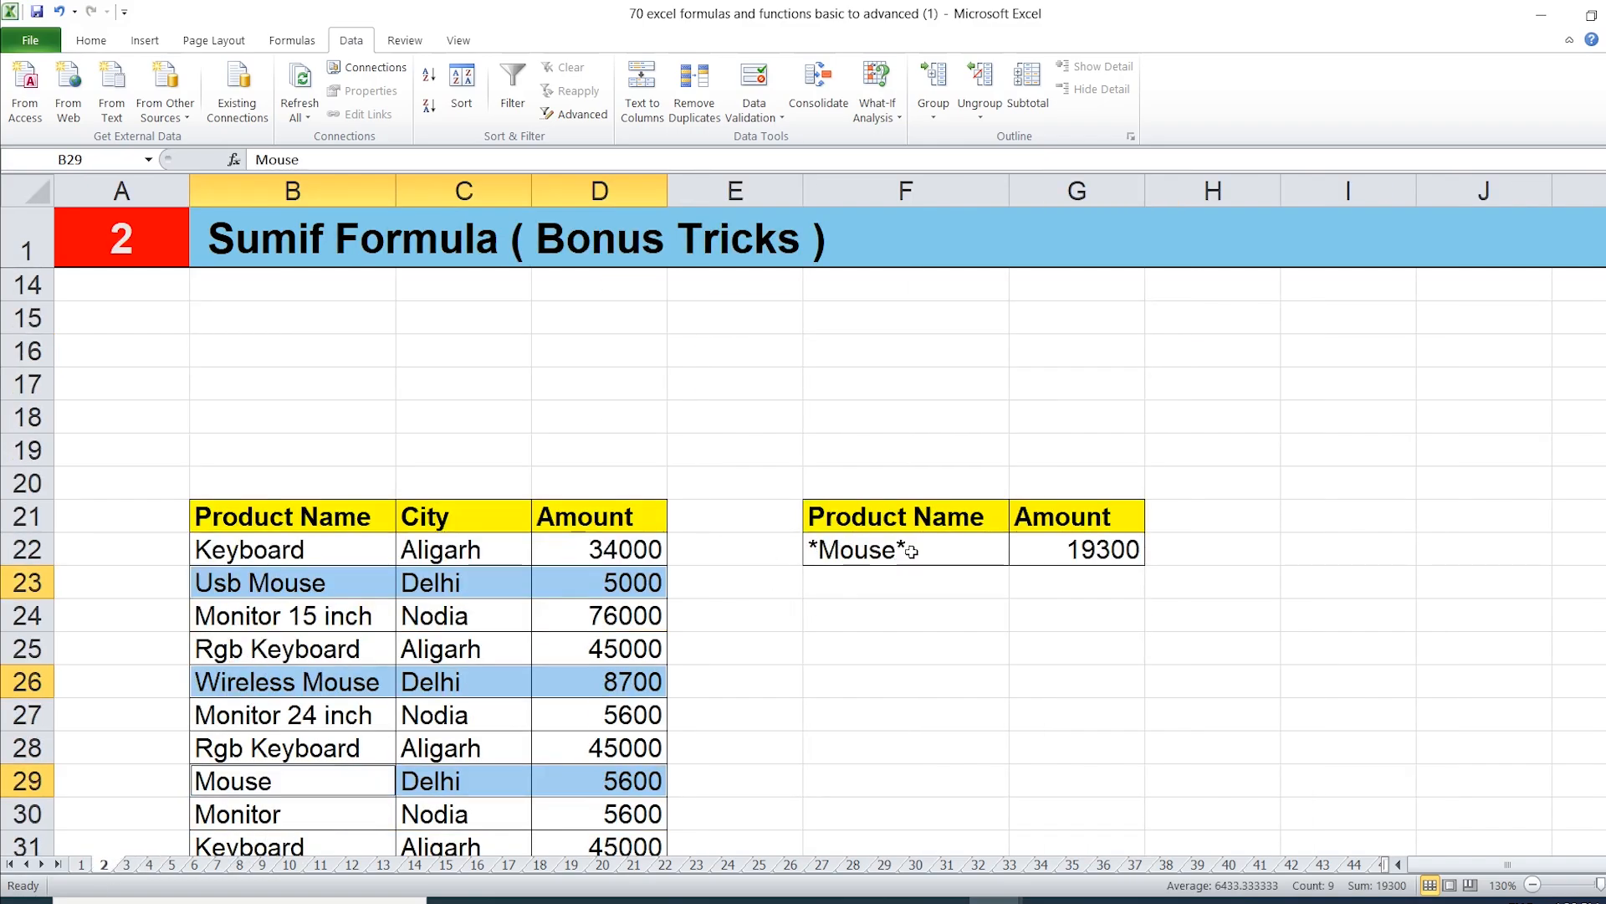
pyautogui.click(156, 862)
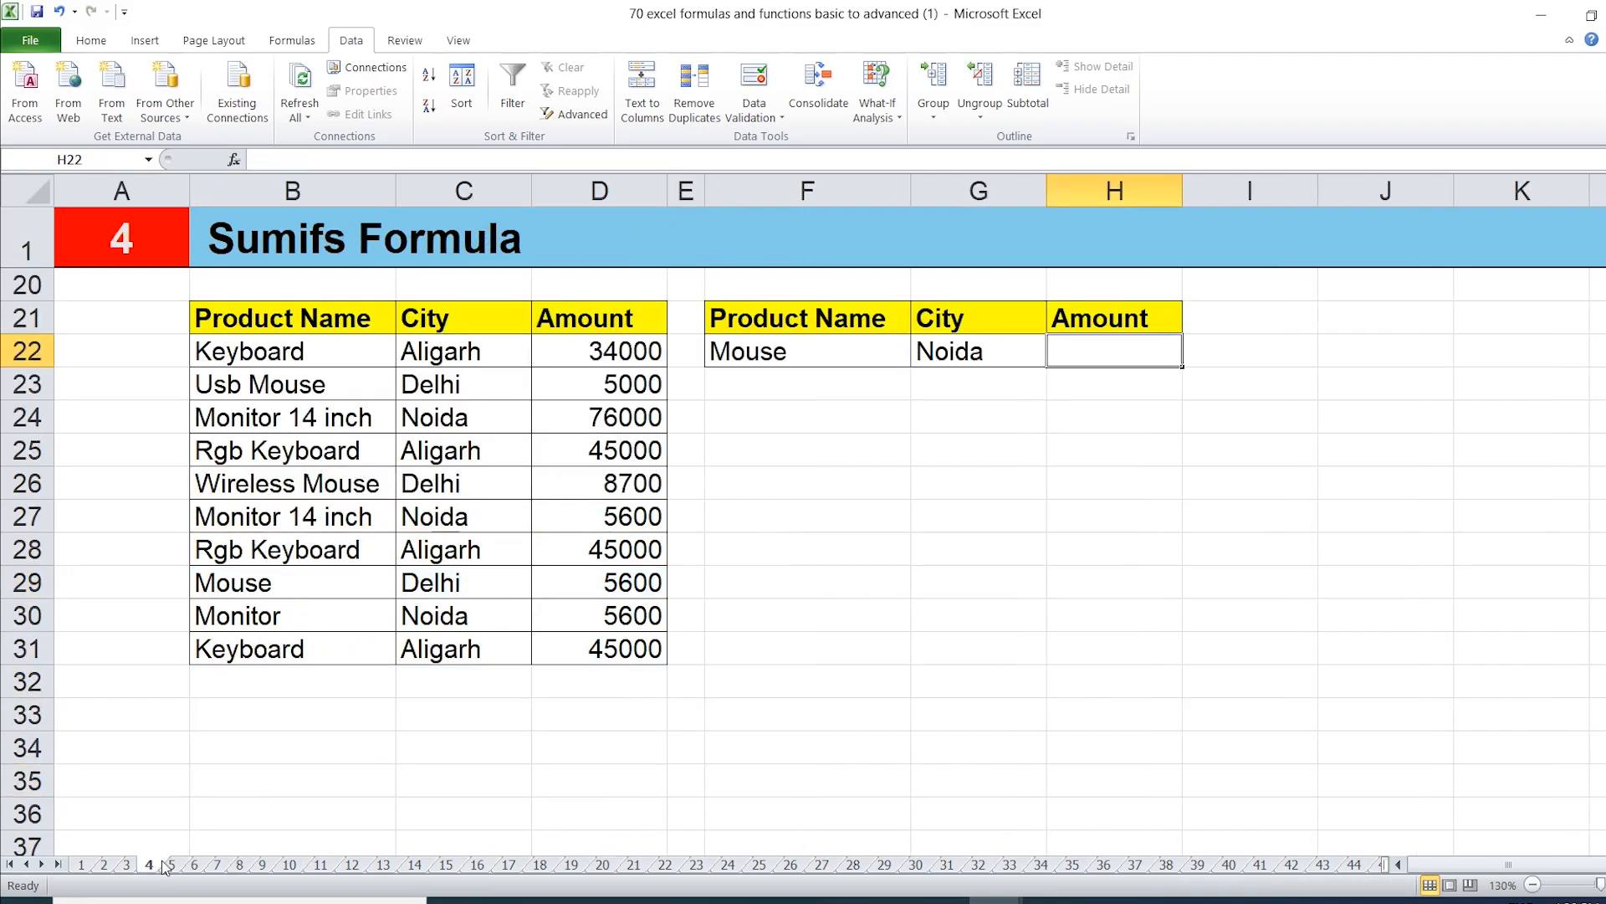
pyautogui.click(294, 357)
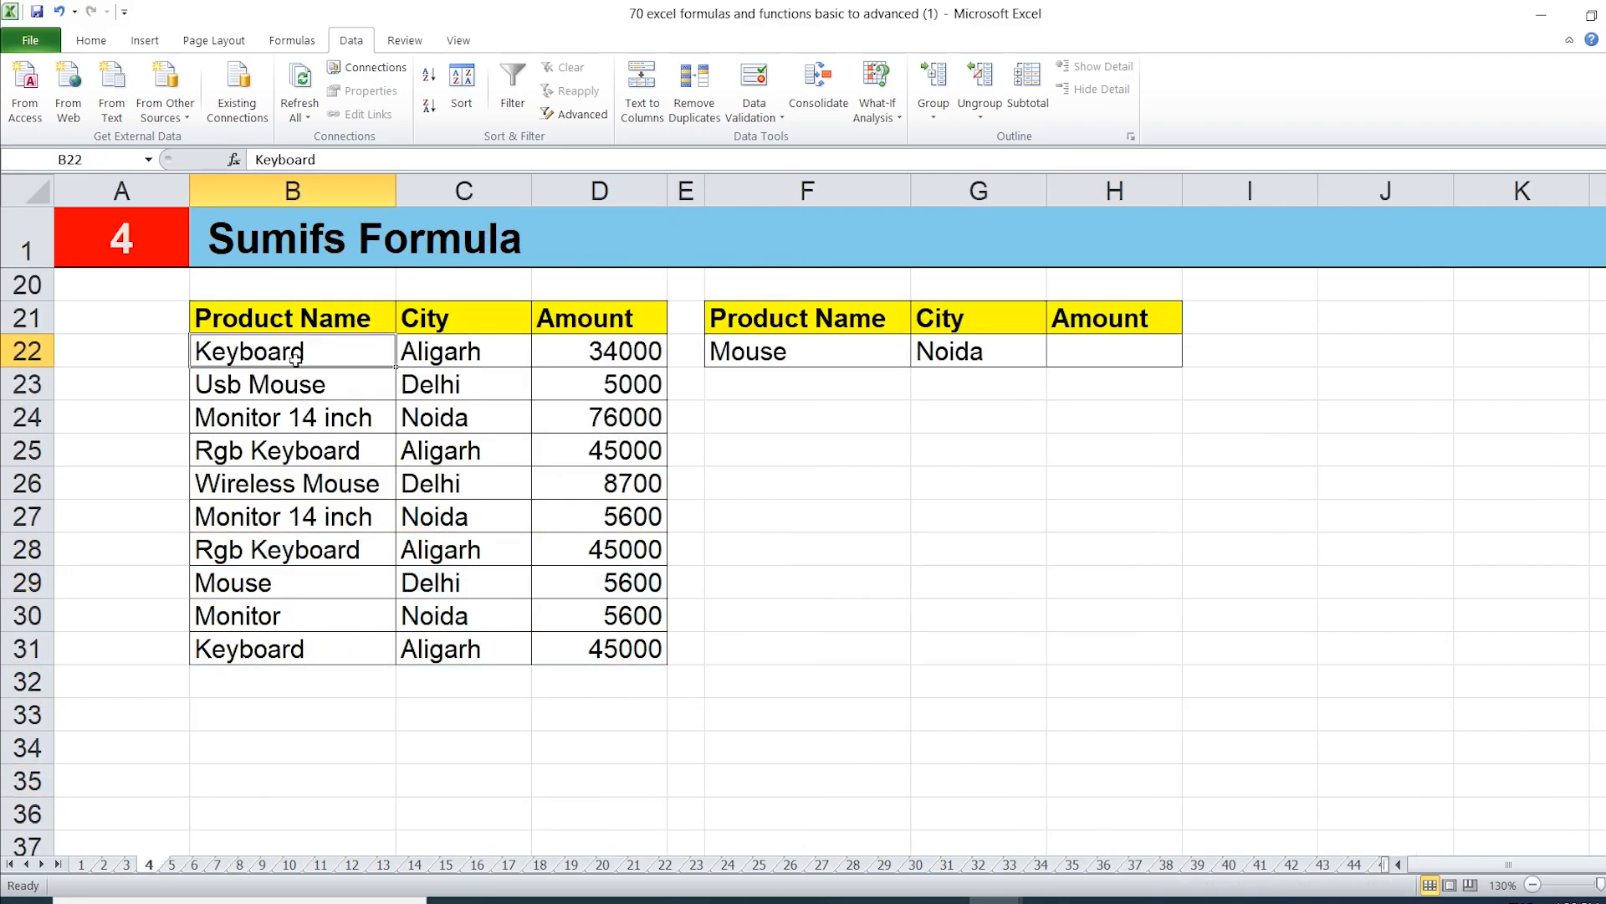
pyautogui.click(304, 392)
pyautogui.click(303, 429)
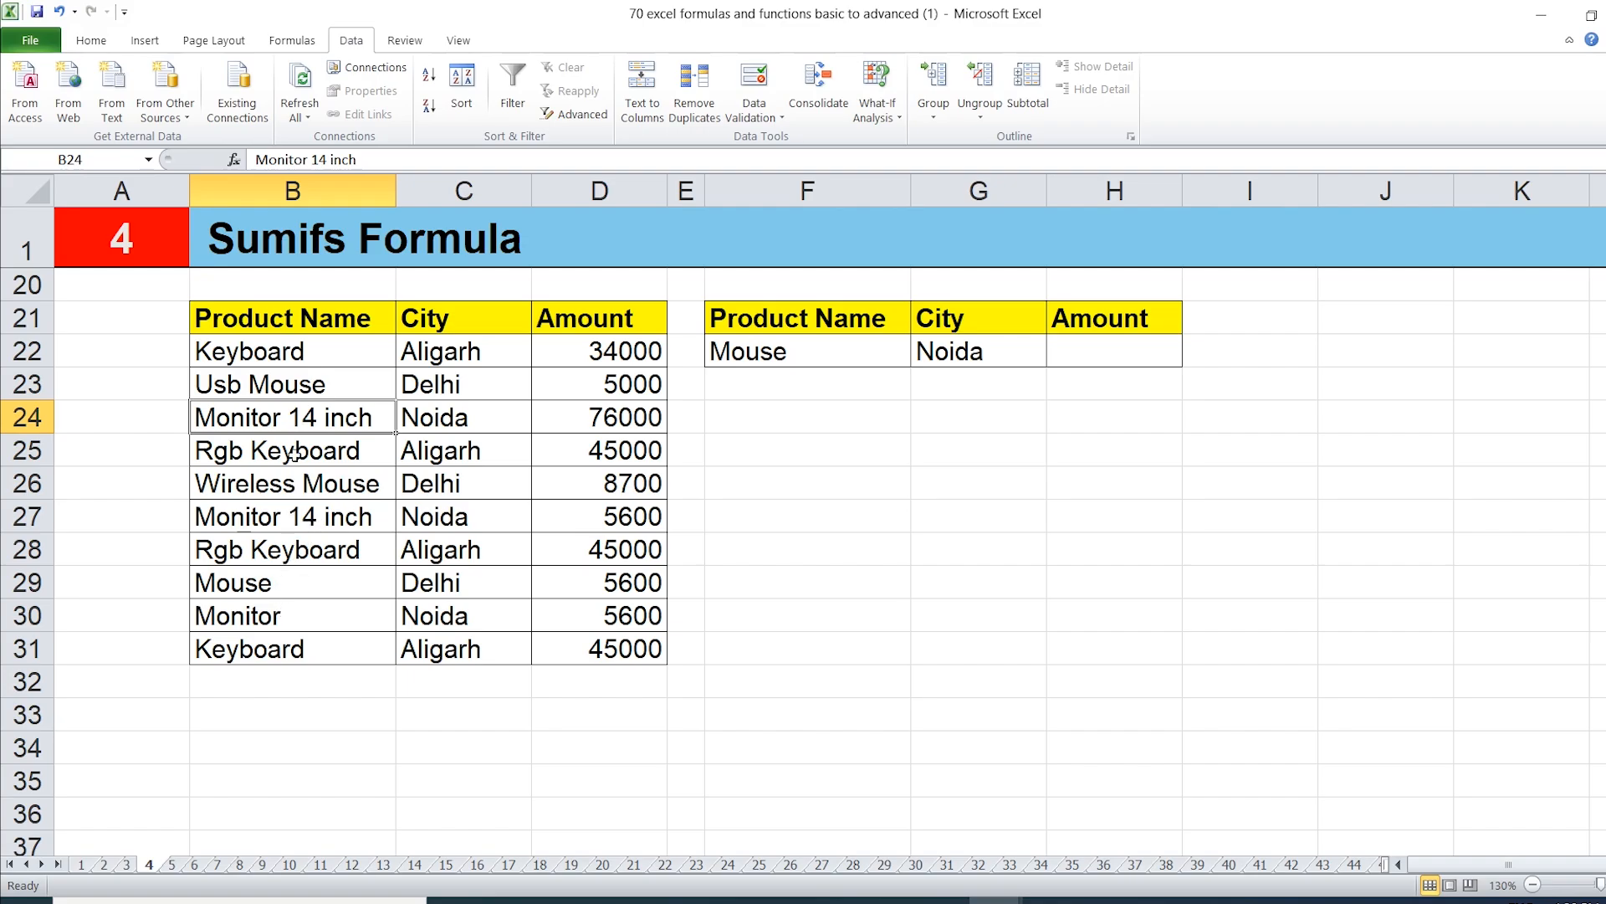
# - Start a SUMIFS formula in H22 with sum range D22:D31 and a first condition matching products B22:B31 to F22
pyautogui.click(1071, 359)
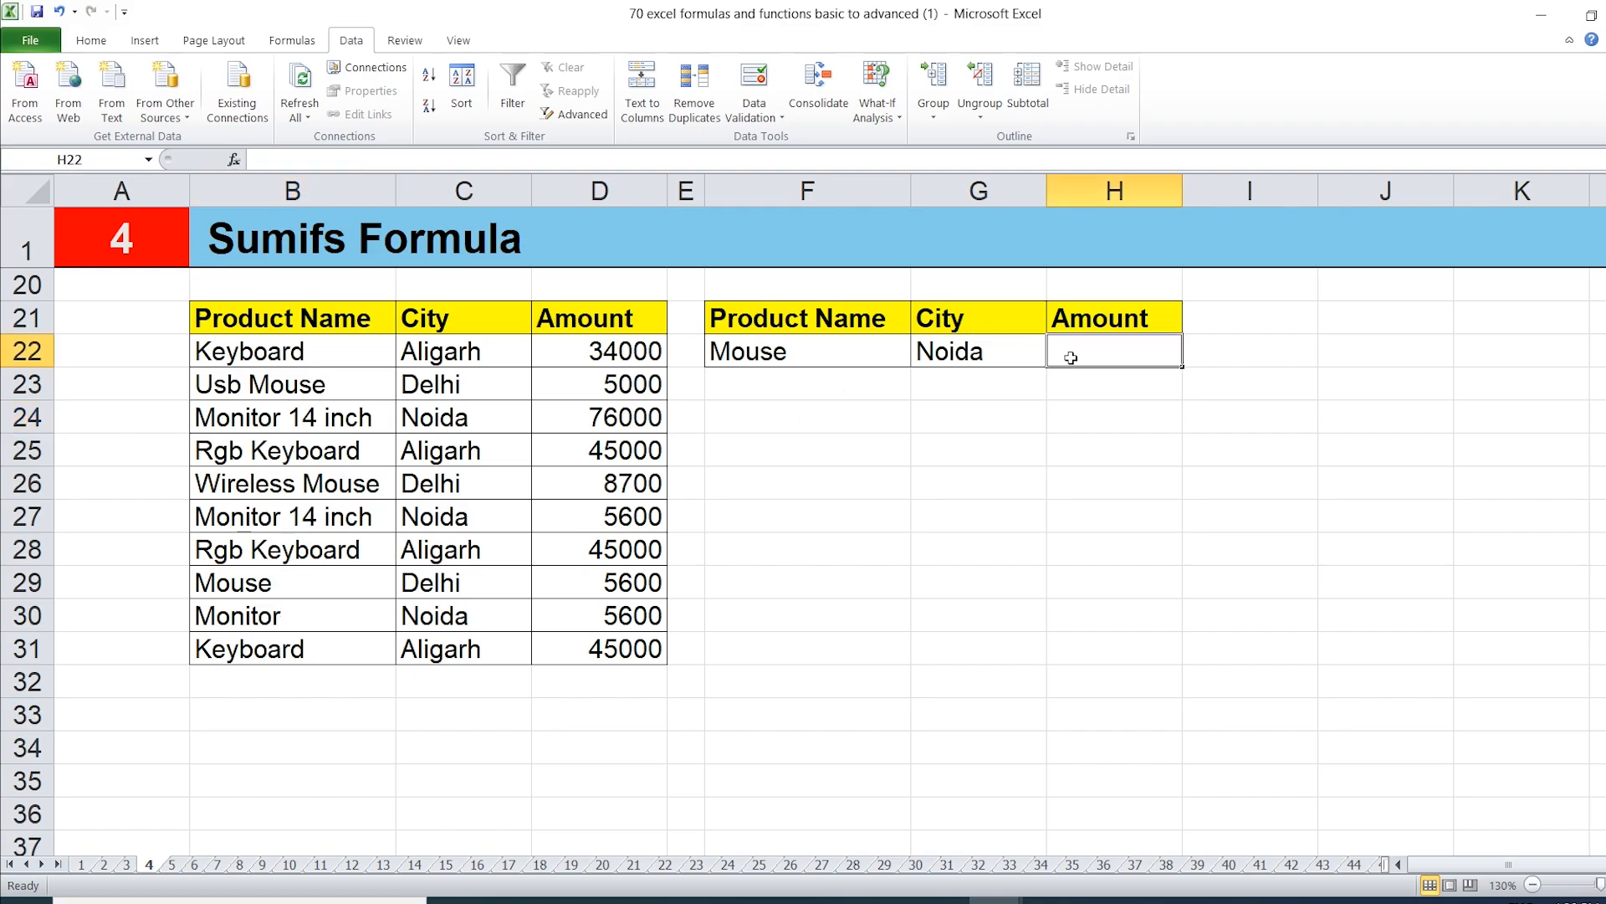
pyautogui.write('=sumifs')
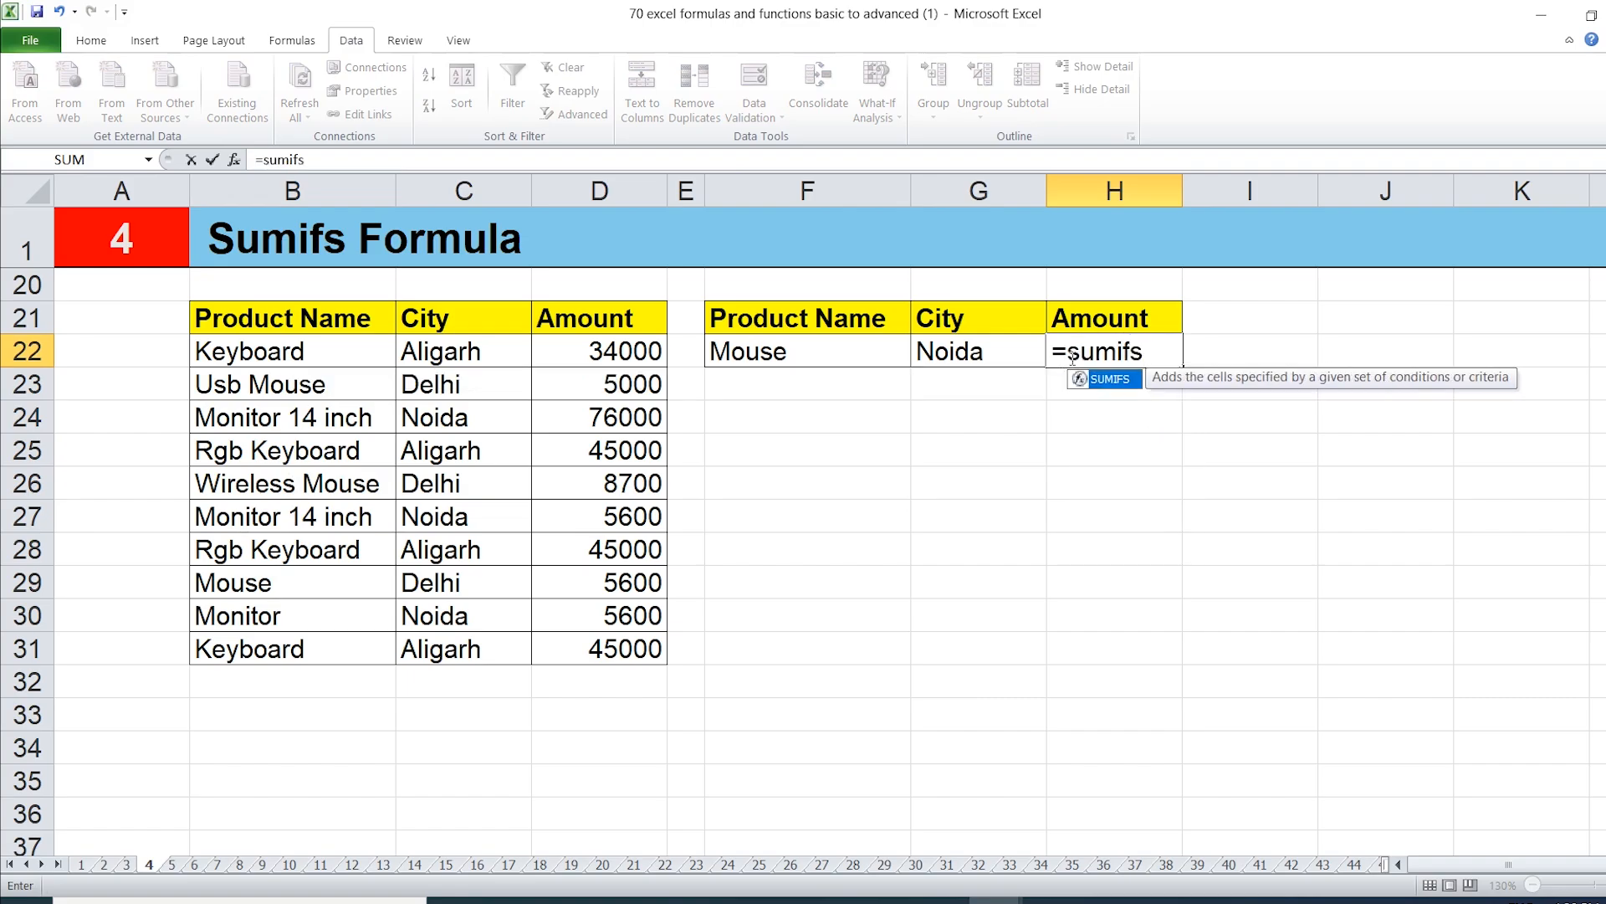
pyautogui.write('(')
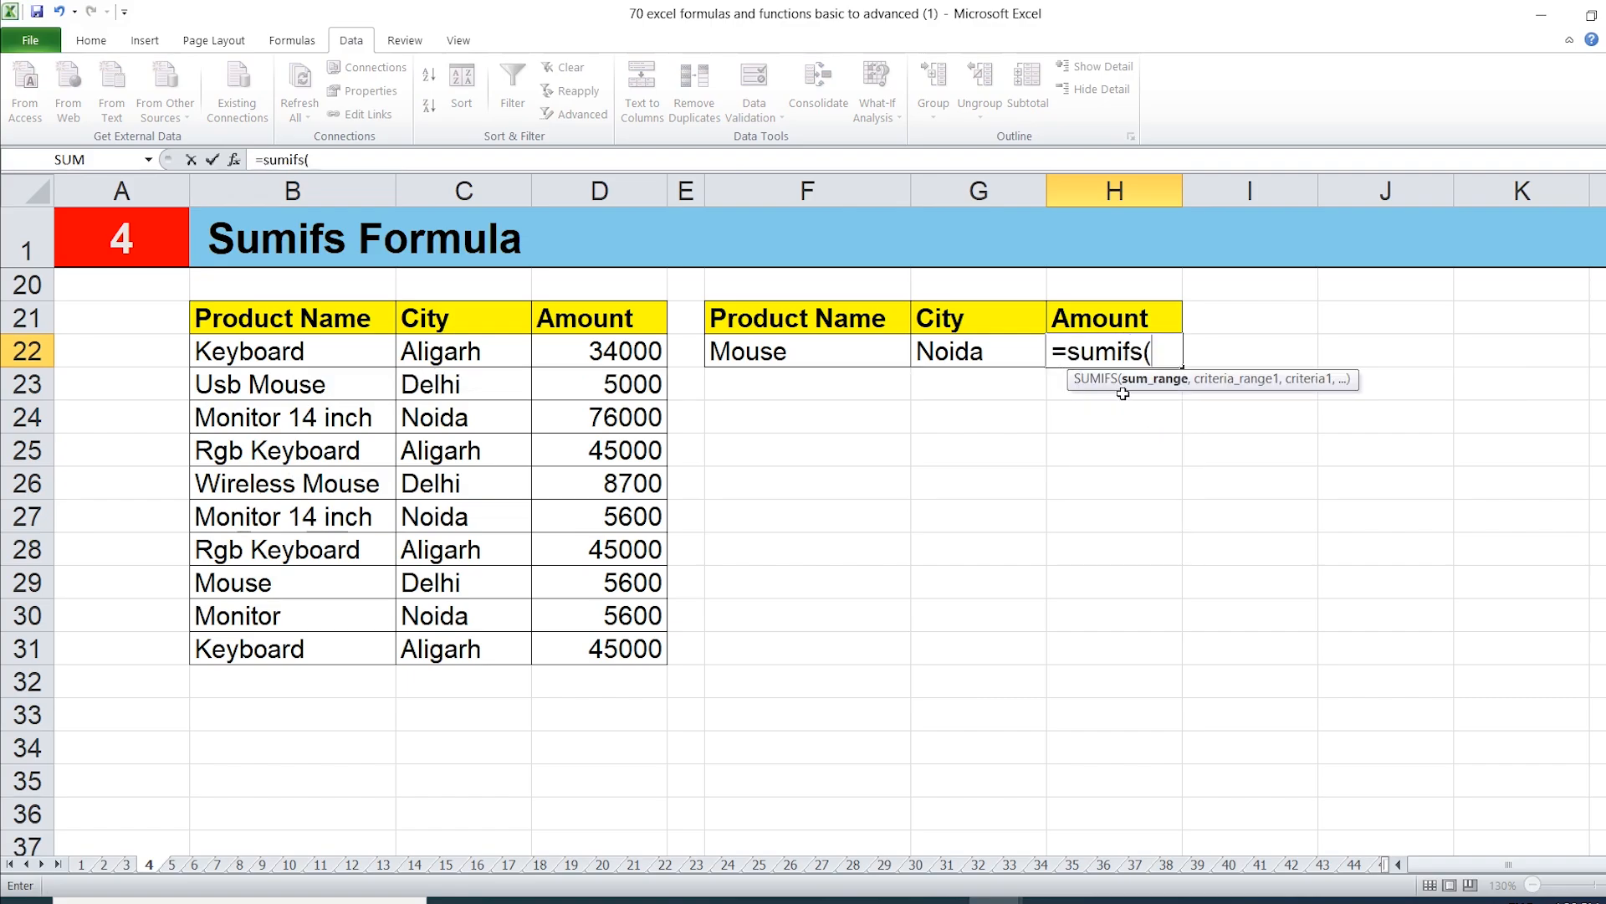
pyautogui.moveTo(609, 349); pyautogui.dragTo(619, 640)
pyautogui.write(',')
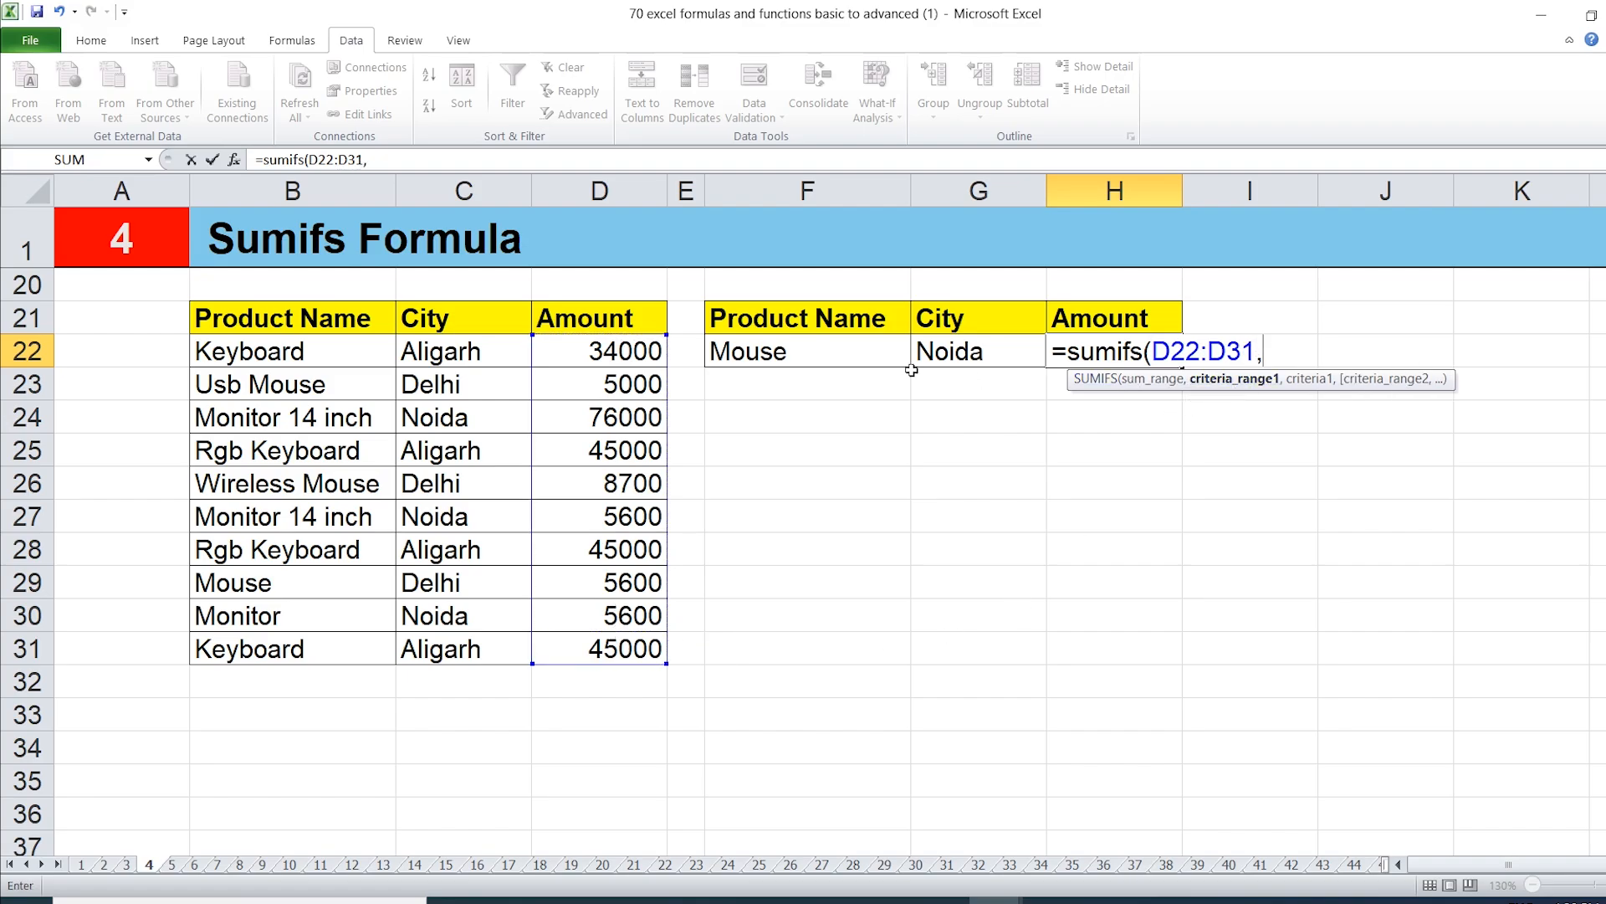
pyautogui.moveTo(293, 350); pyautogui.dragTo(287, 648)
pyautogui.write(',')
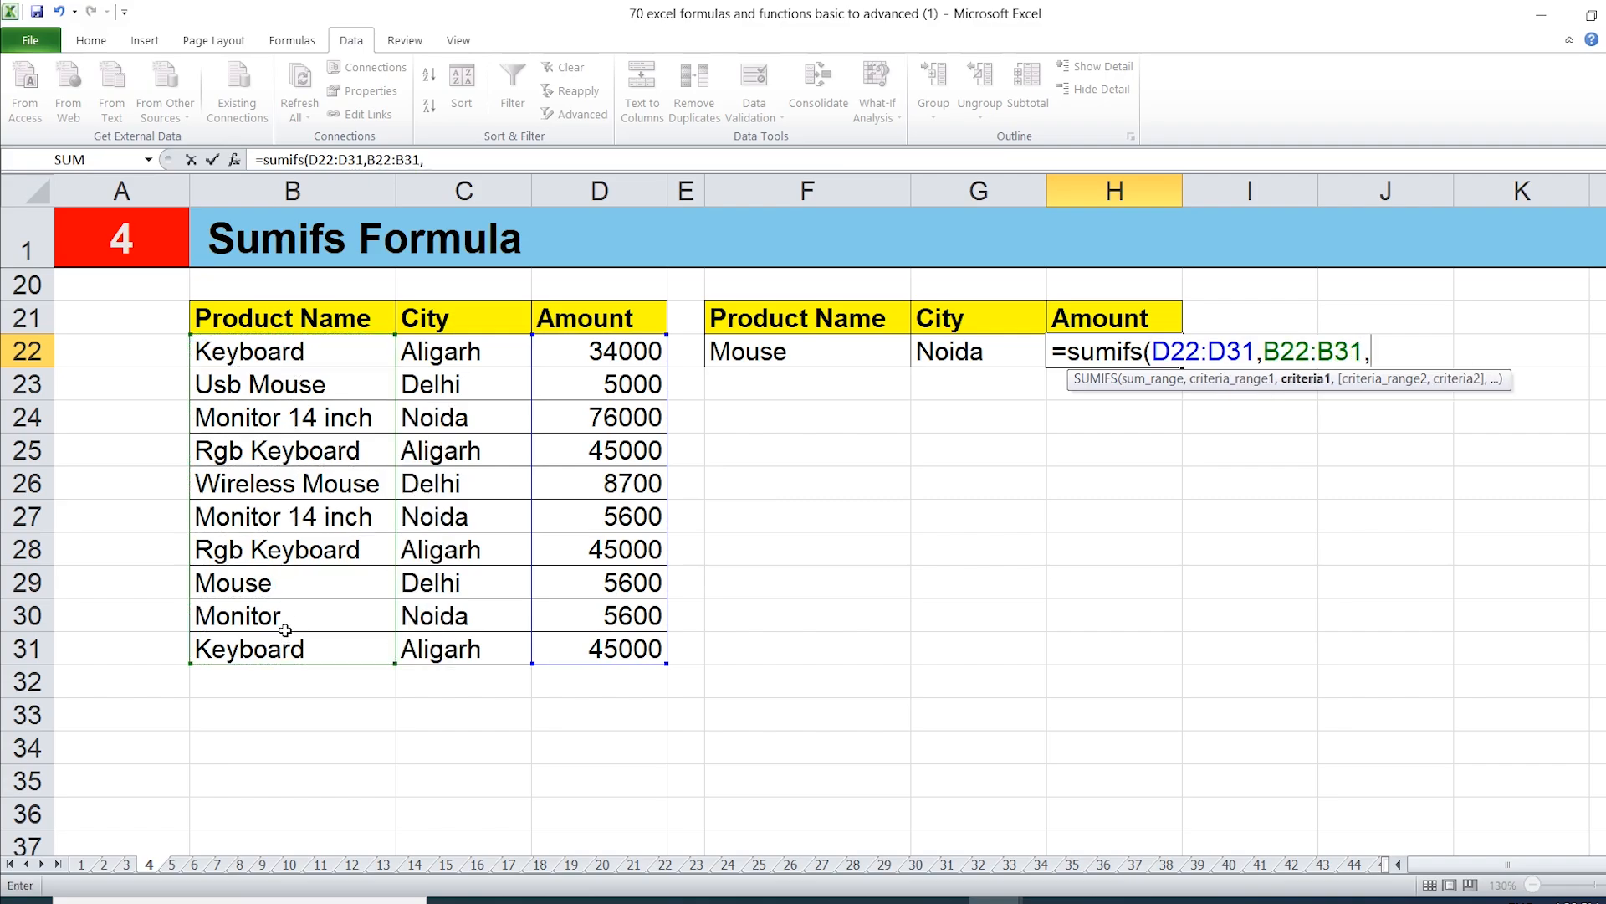
pyautogui.click(806, 359)
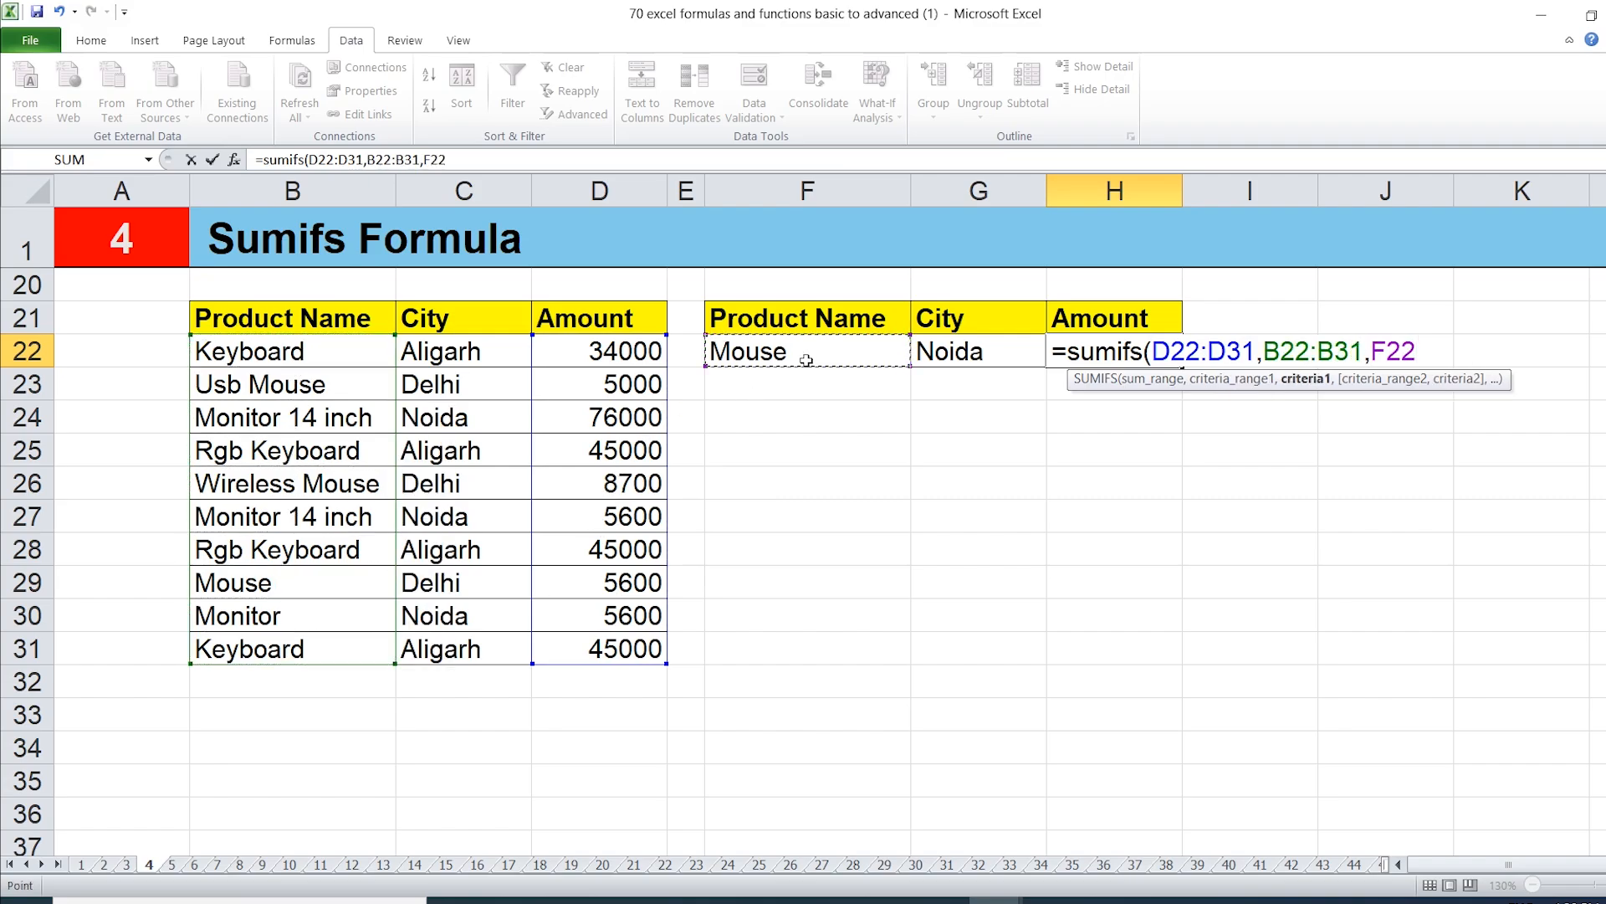
pyautogui.write(',')
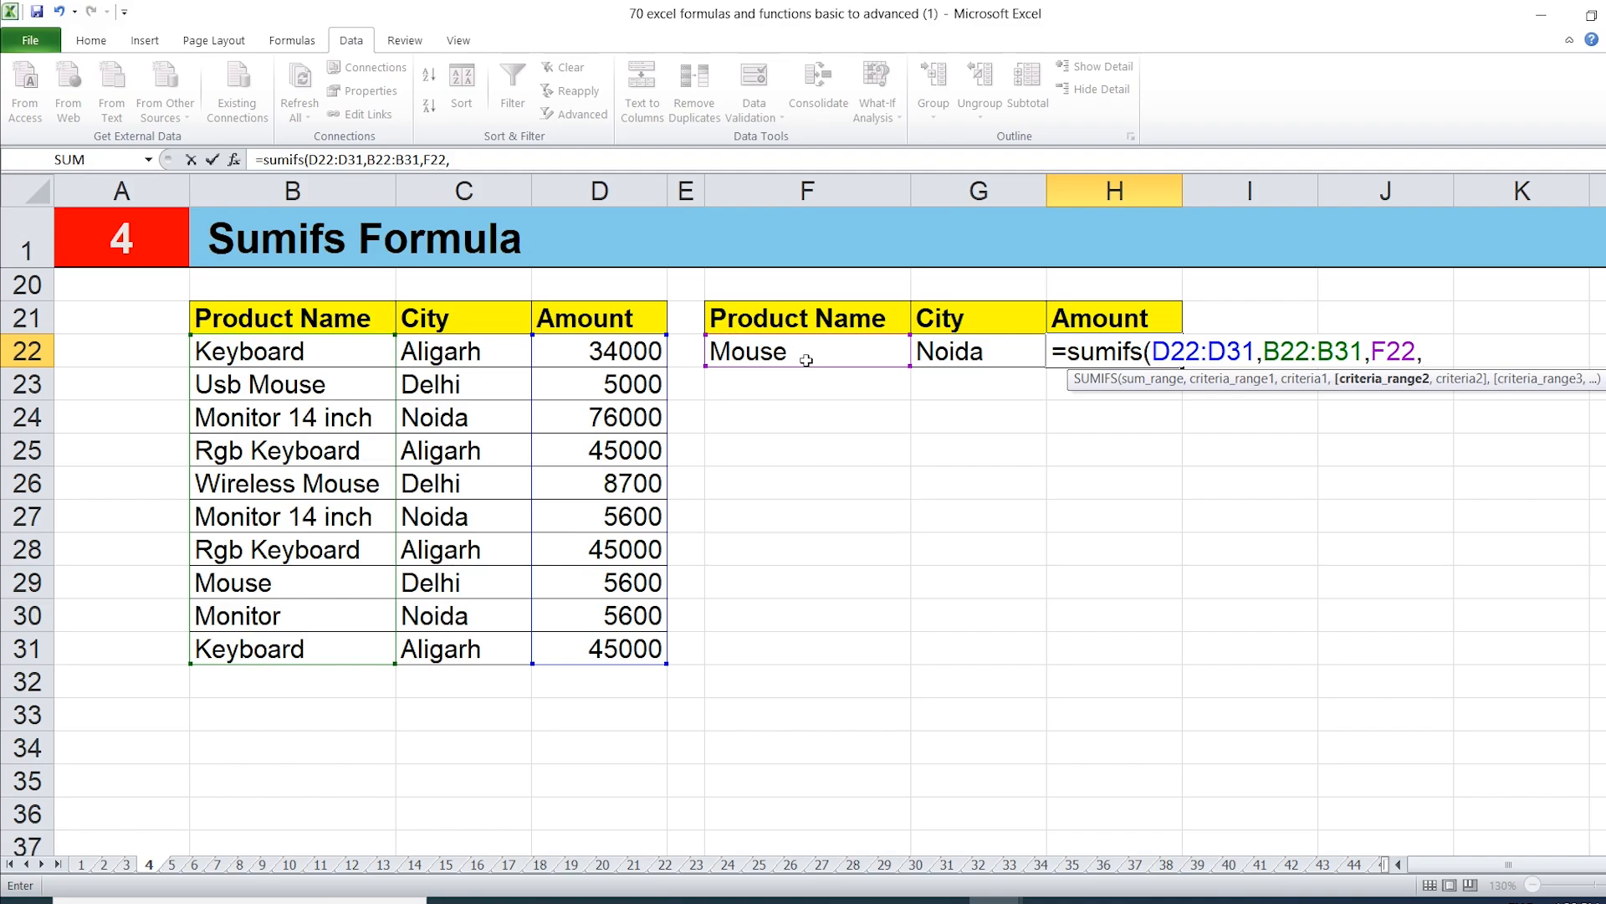
# - Add the second SUMIFS condition with cities C22:C31 and criterion G22, and complete the formula
pyautogui.moveTo(465, 351); pyautogui.dragTo(464, 640)
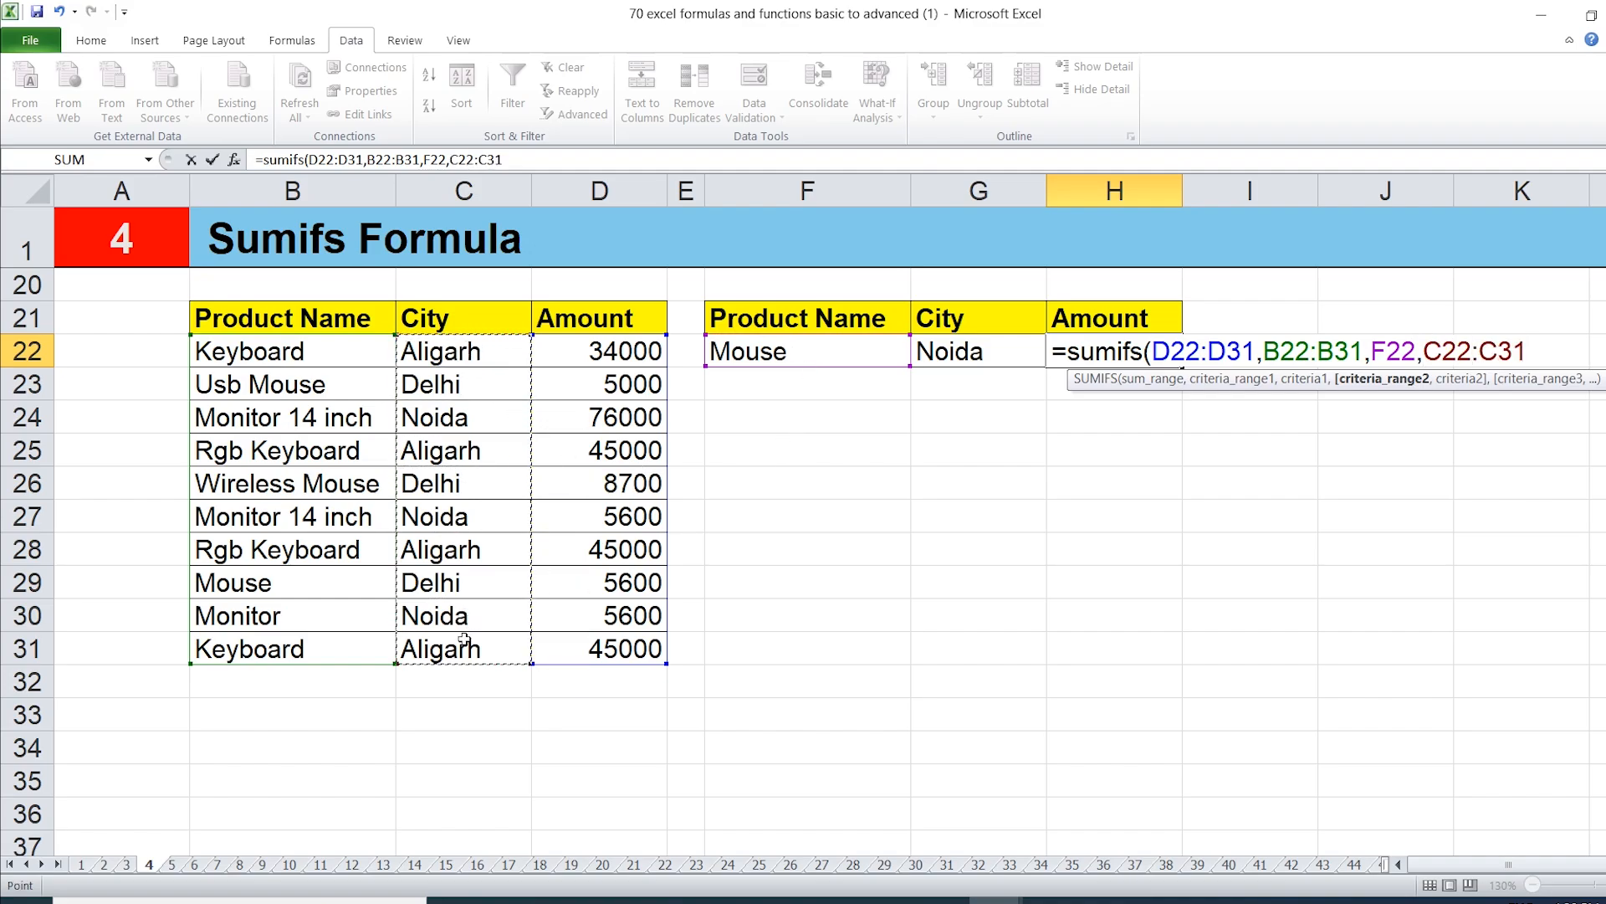
pyautogui.write(',')
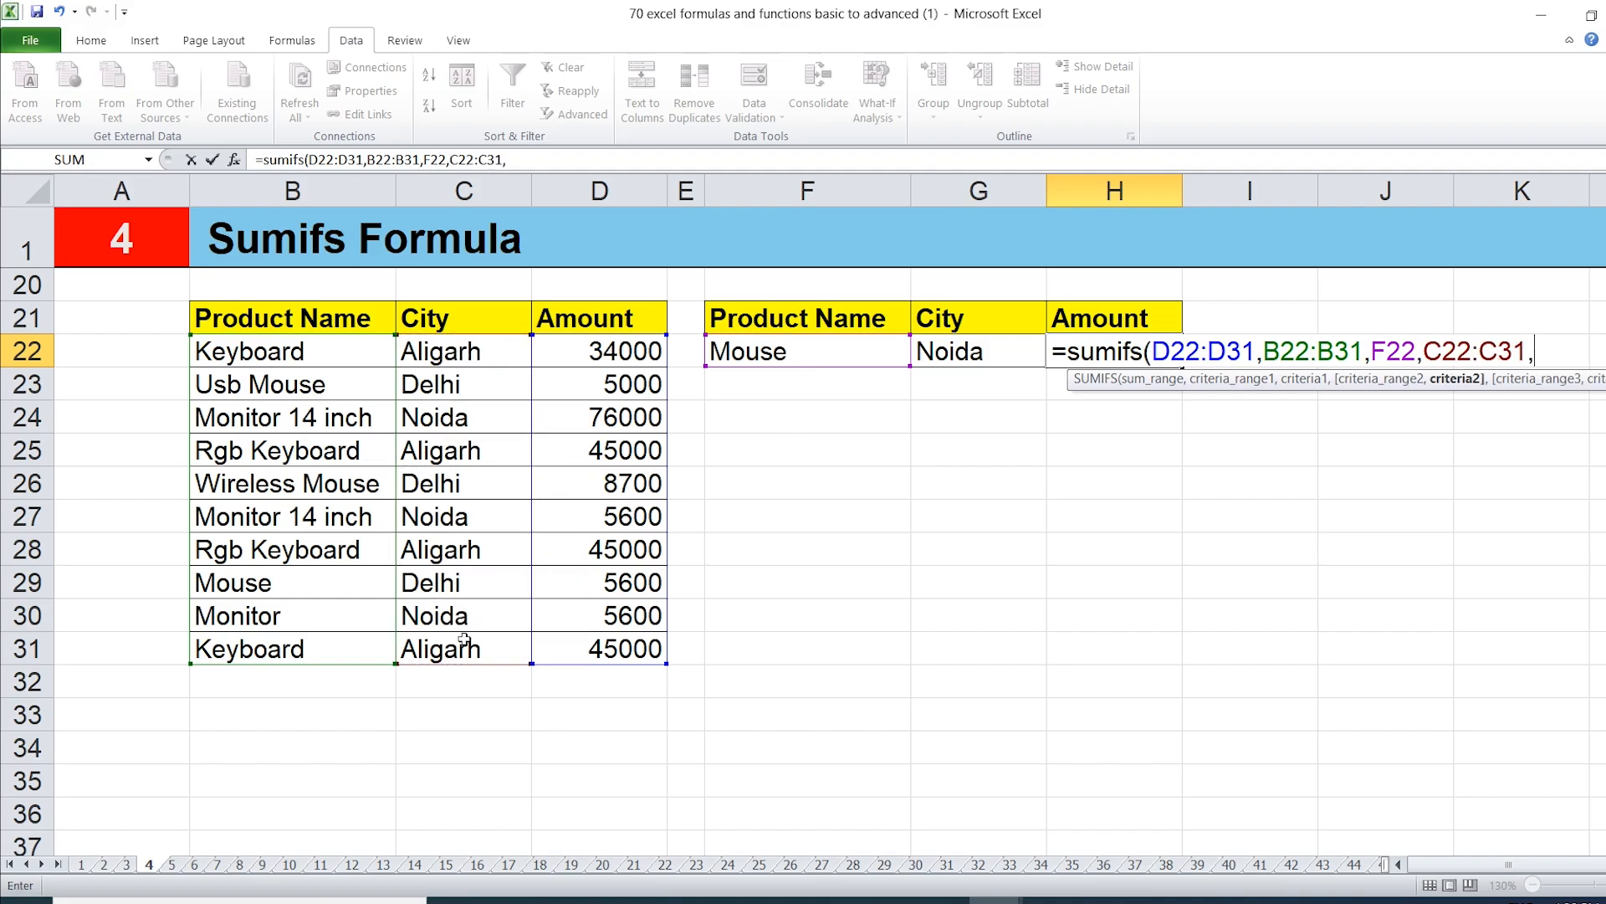
pyautogui.click(951, 356)
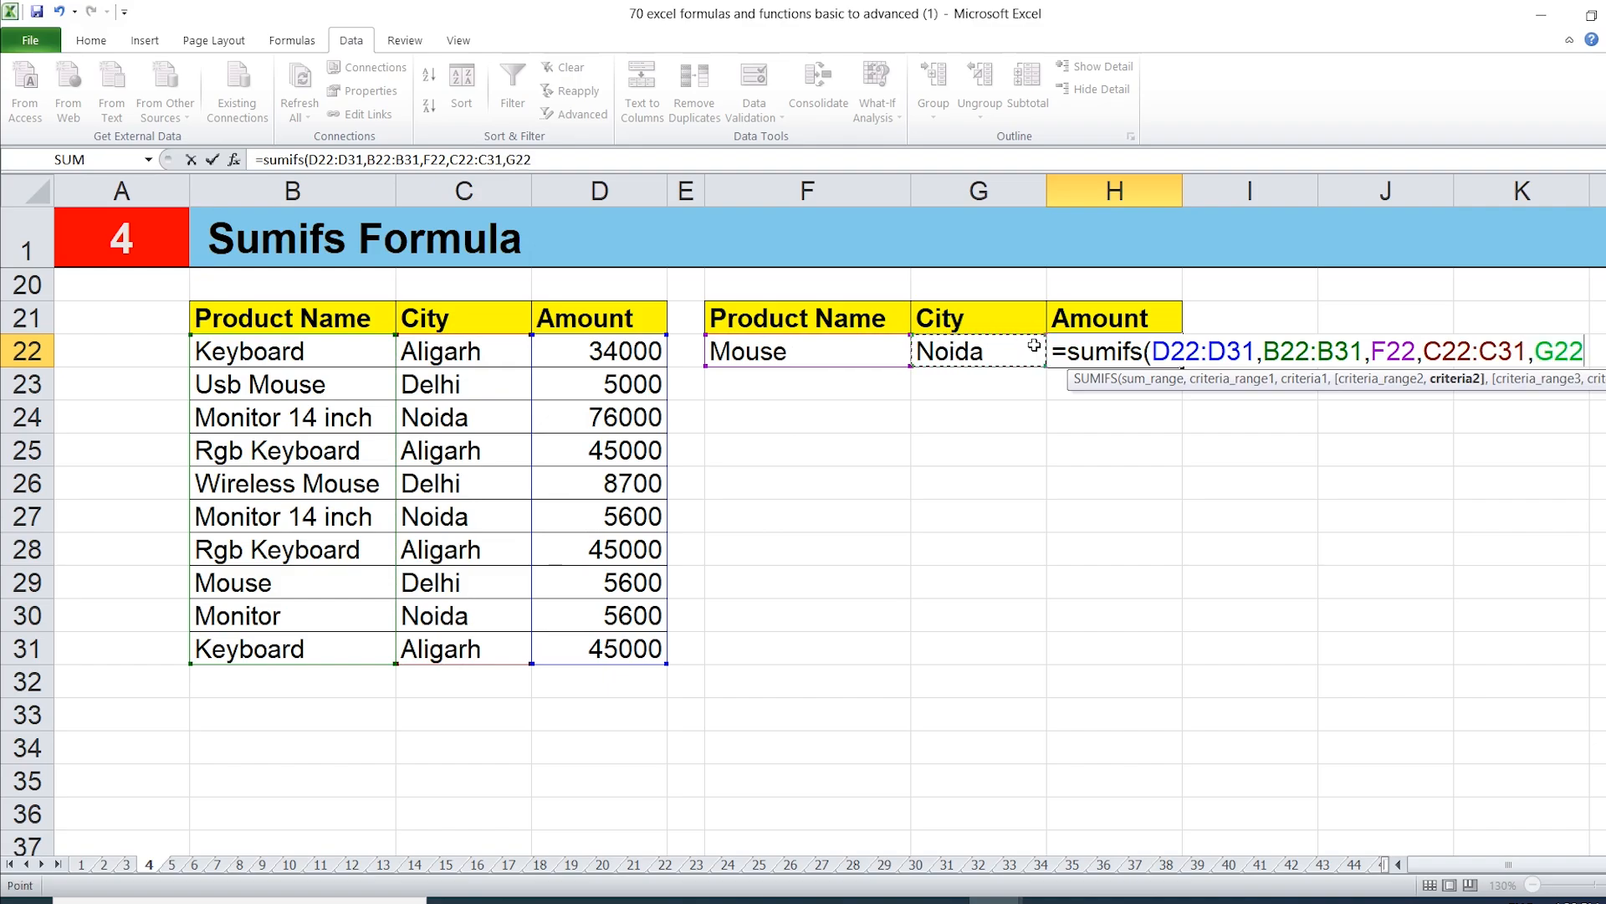
pyautogui.write(')')
pyautogui.press('Return')
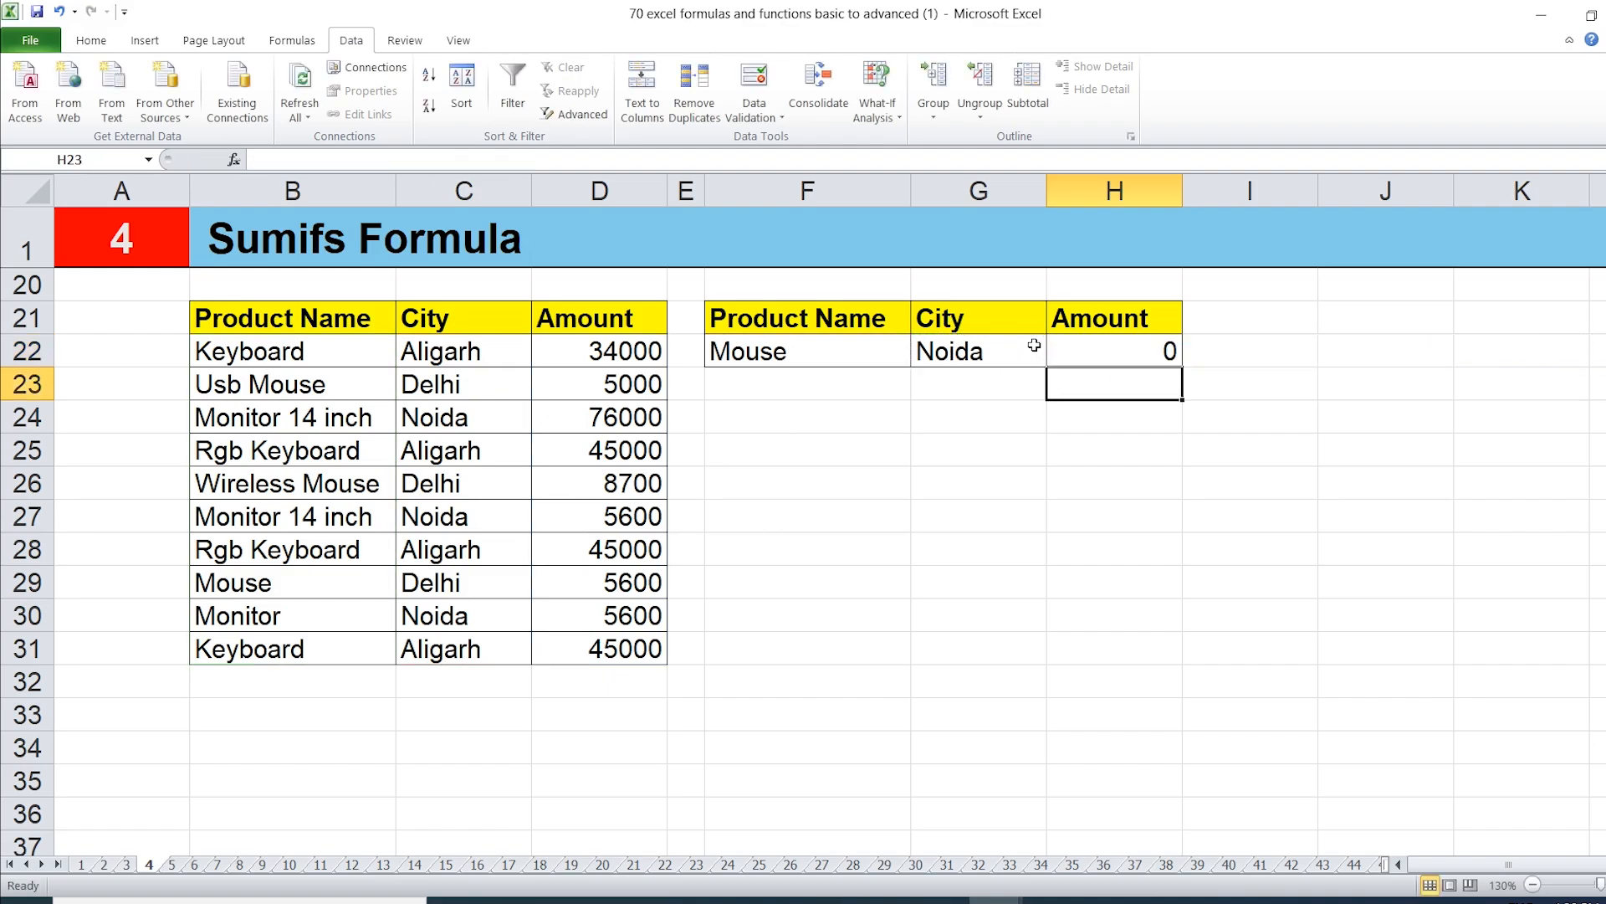
# - Compare the product criterion in F22 with the Usb Mouse entry and its city in row 23
pyautogui.click(762, 352)
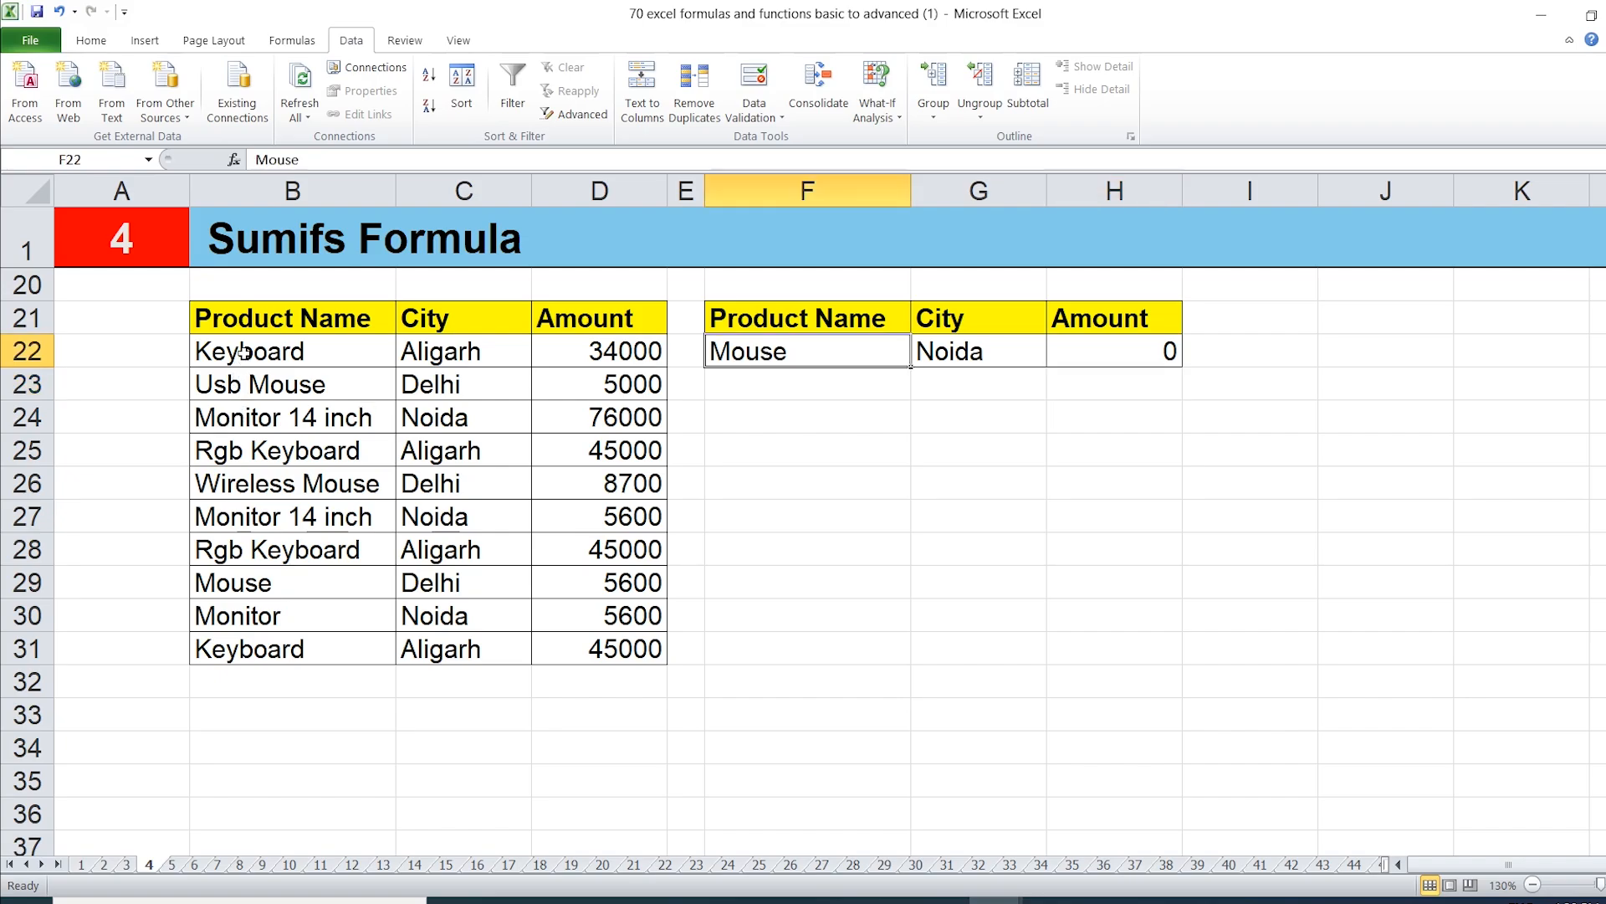
pyautogui.click(250, 390)
pyautogui.click(418, 386)
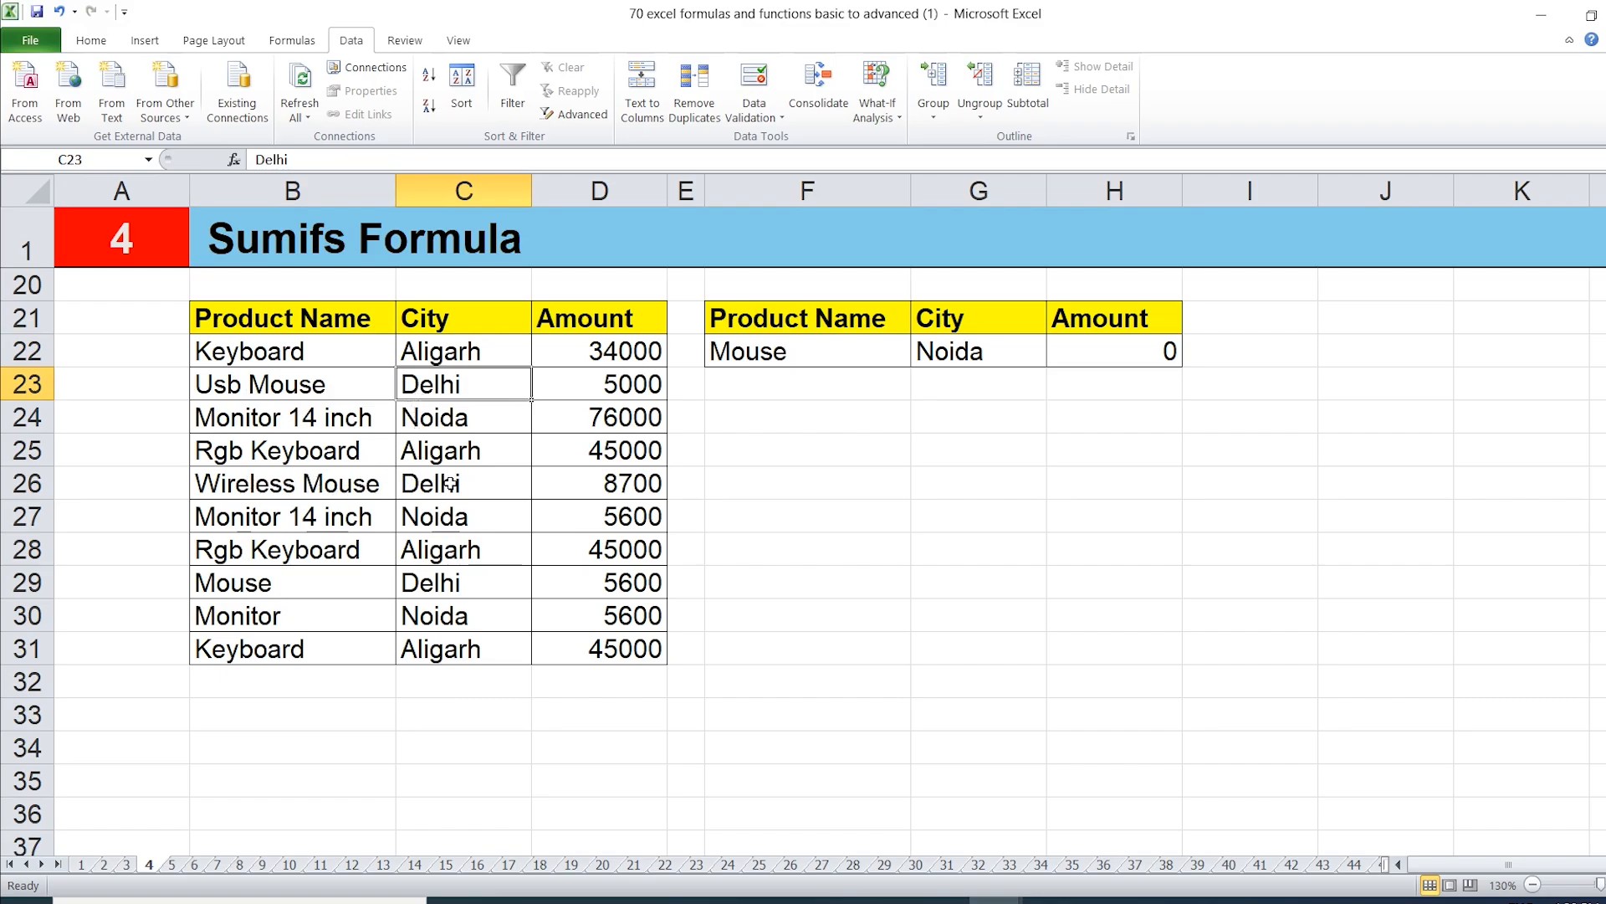
# - Change the city criterion in G22 to Delhi
pyautogui.click(802, 360)
pyautogui.click(941, 356)
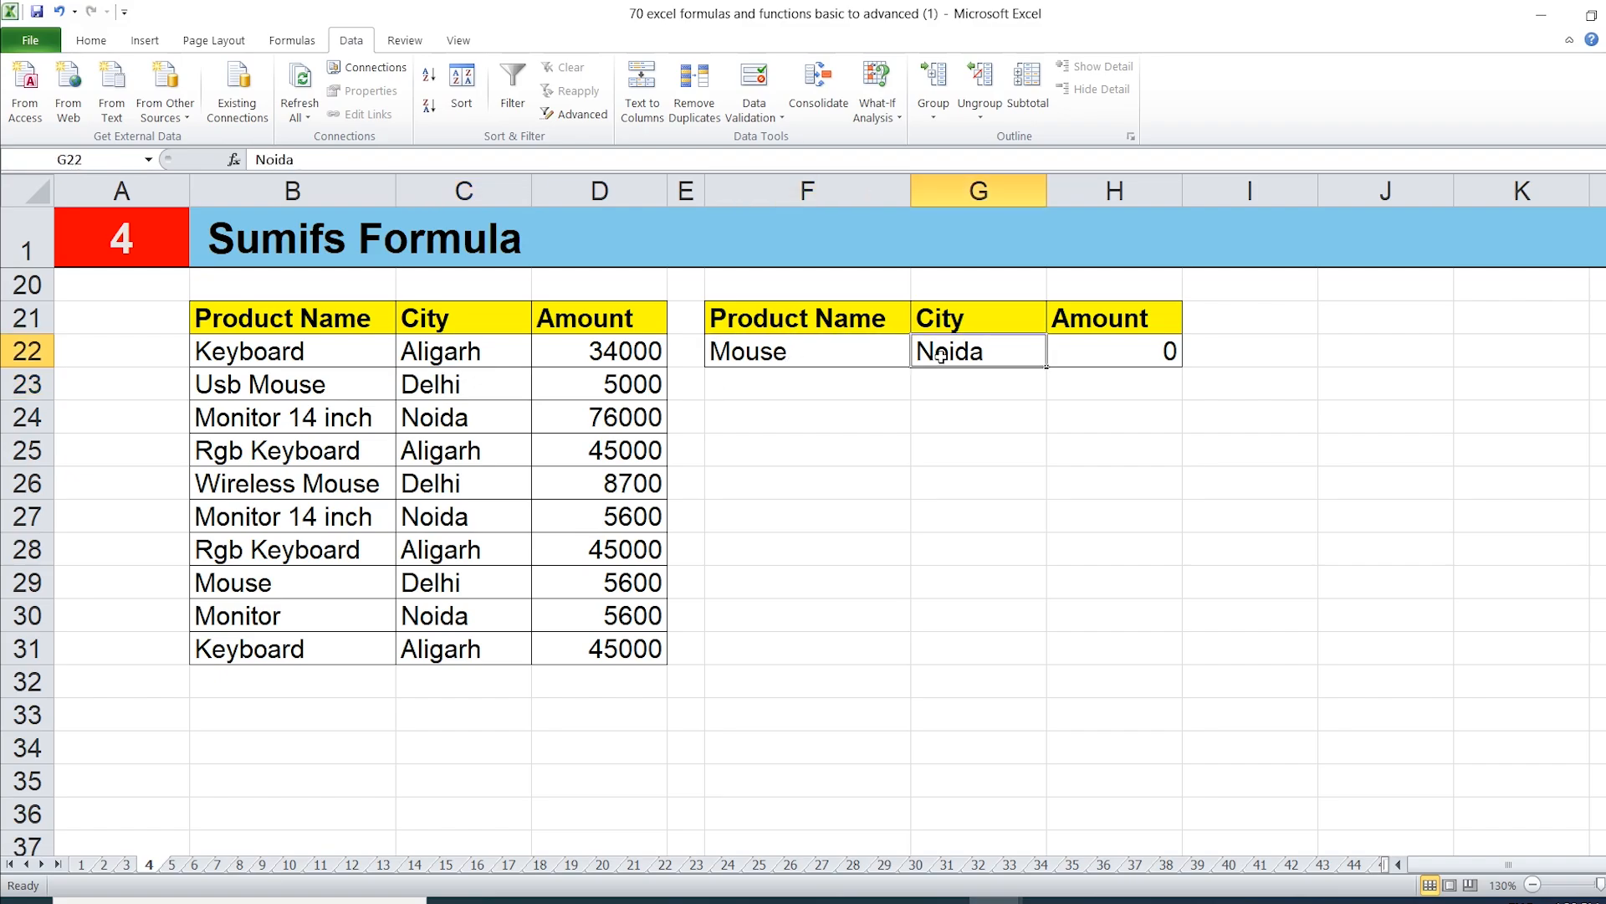
pyautogui.write('Delhi')
pyautogui.press('Return')
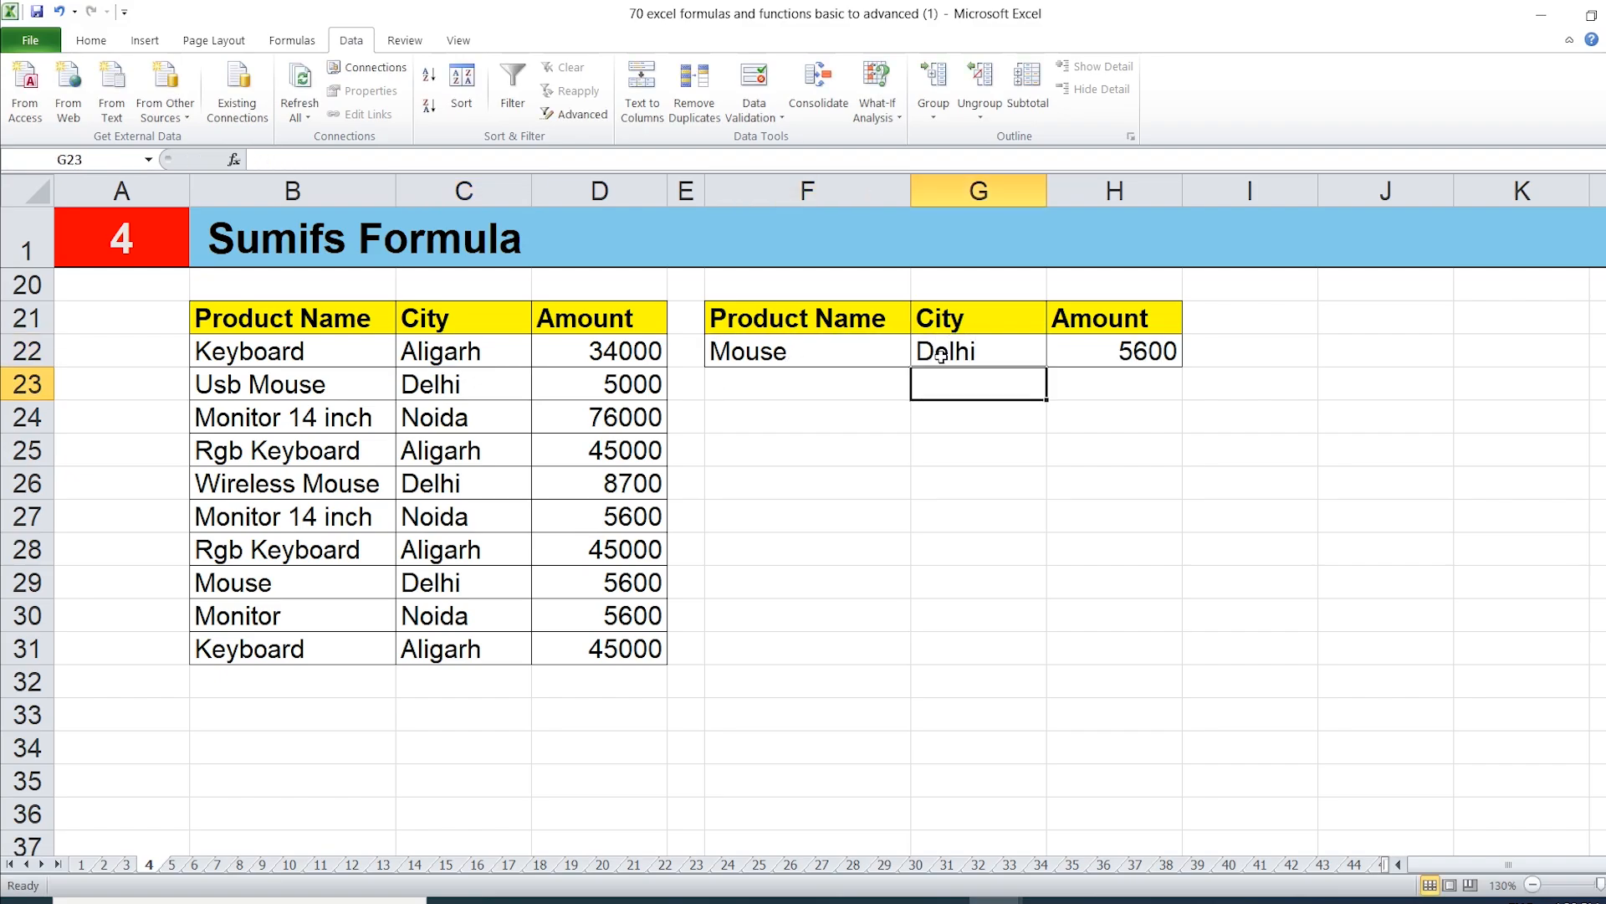
# - Check which Delhi mouse entries the SUMIFS result includes by inspecting the cells in rows 23 and 29
pyautogui.click(641, 383)
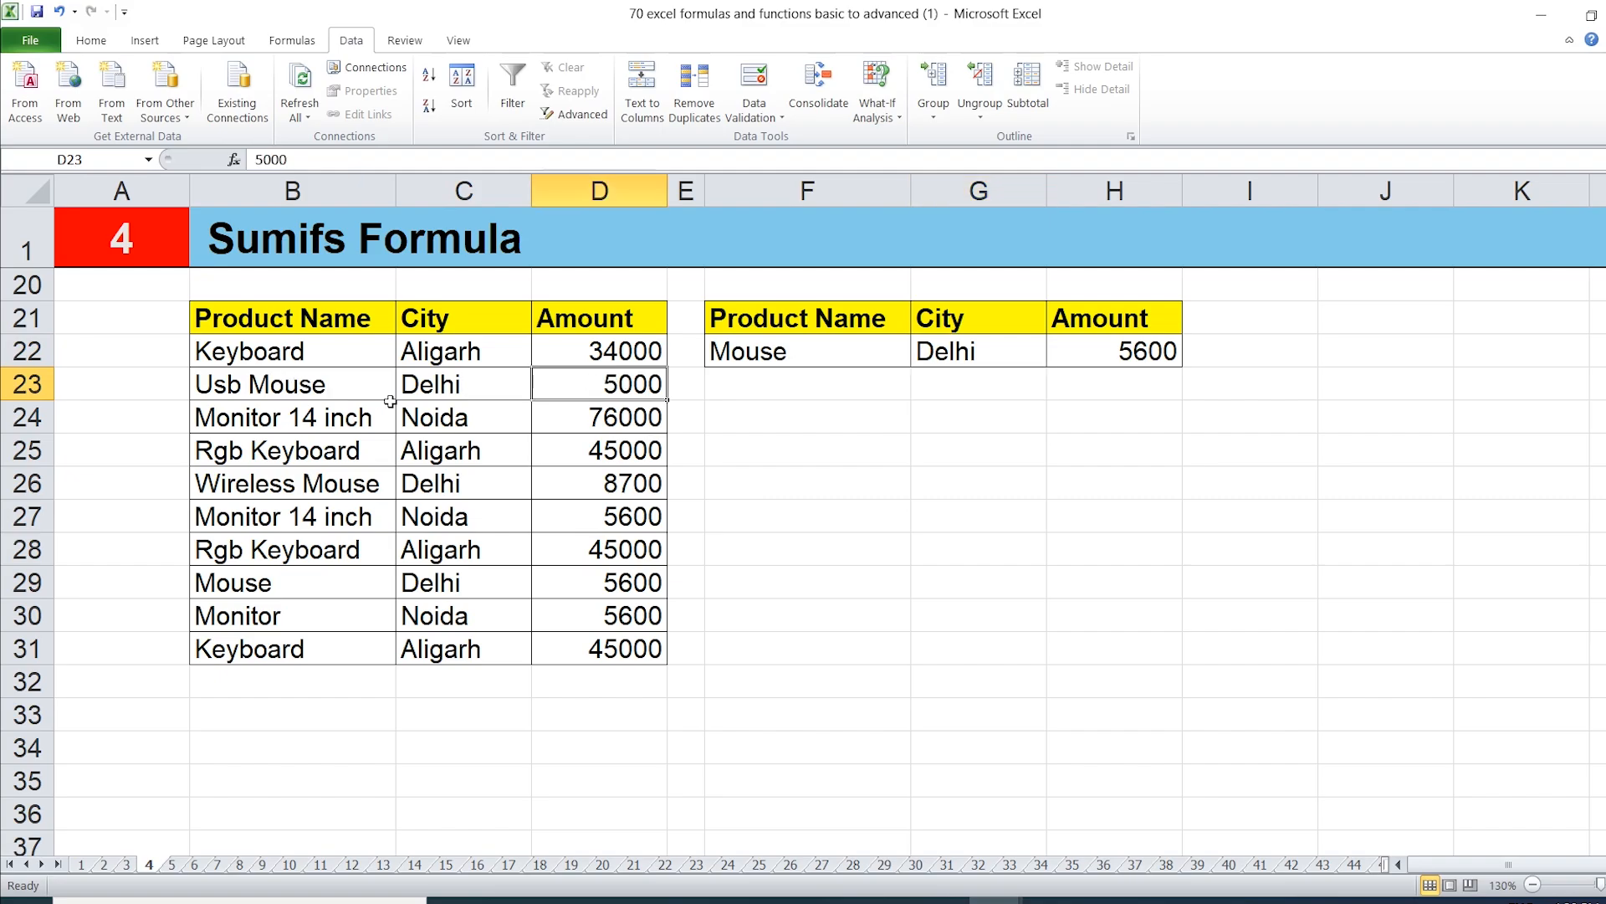
pyautogui.click(242, 590)
pyautogui.click(629, 586)
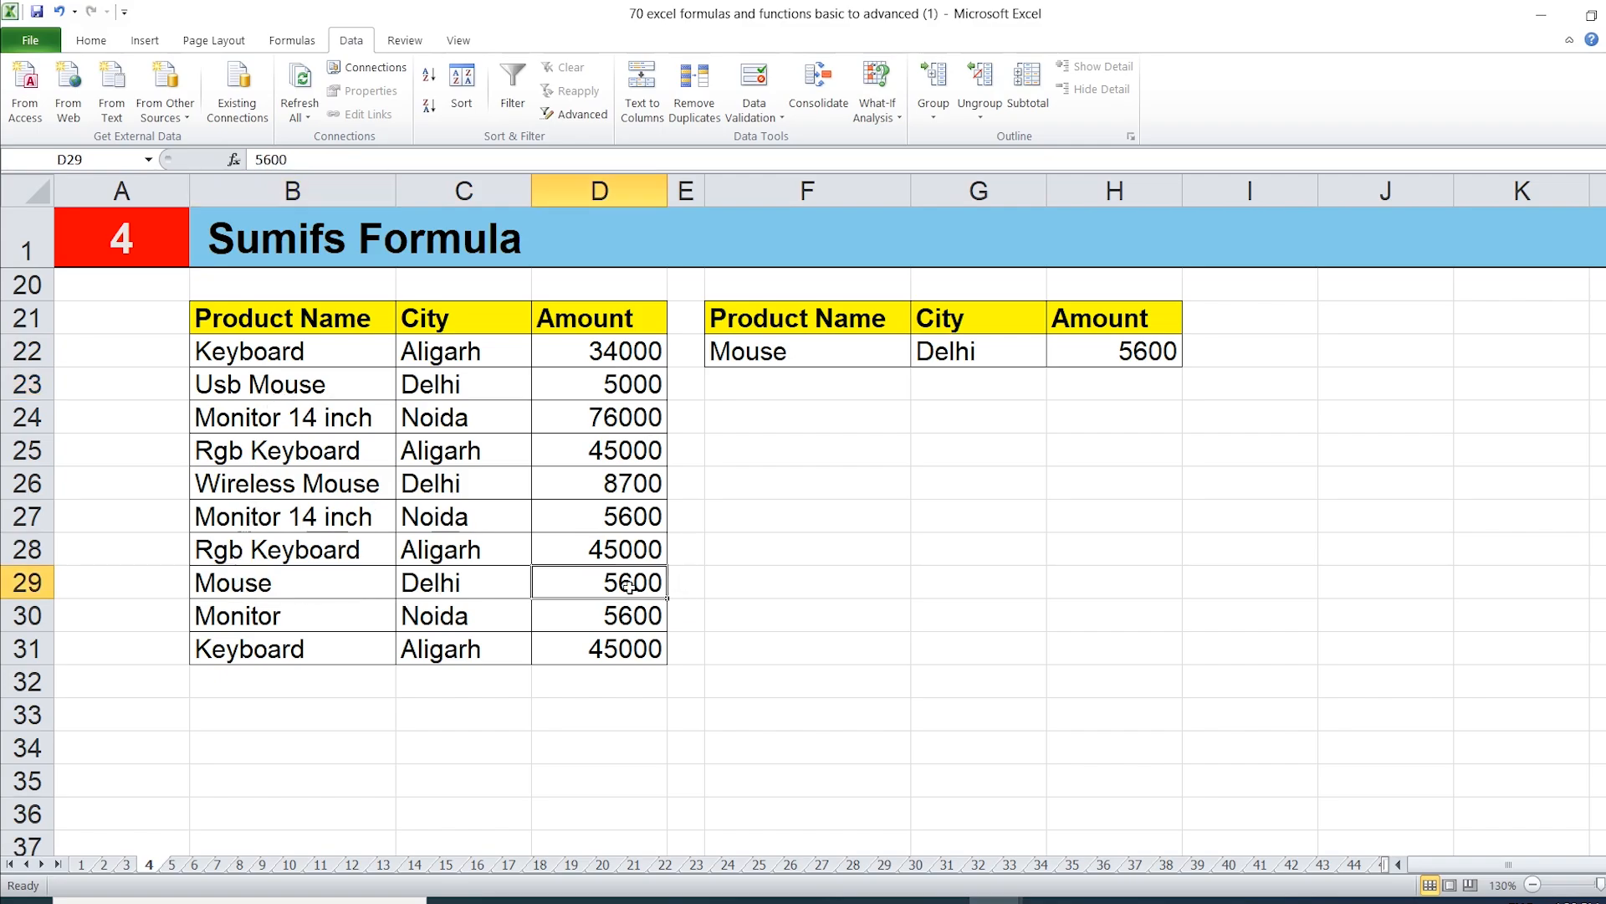
pyautogui.click(458, 385)
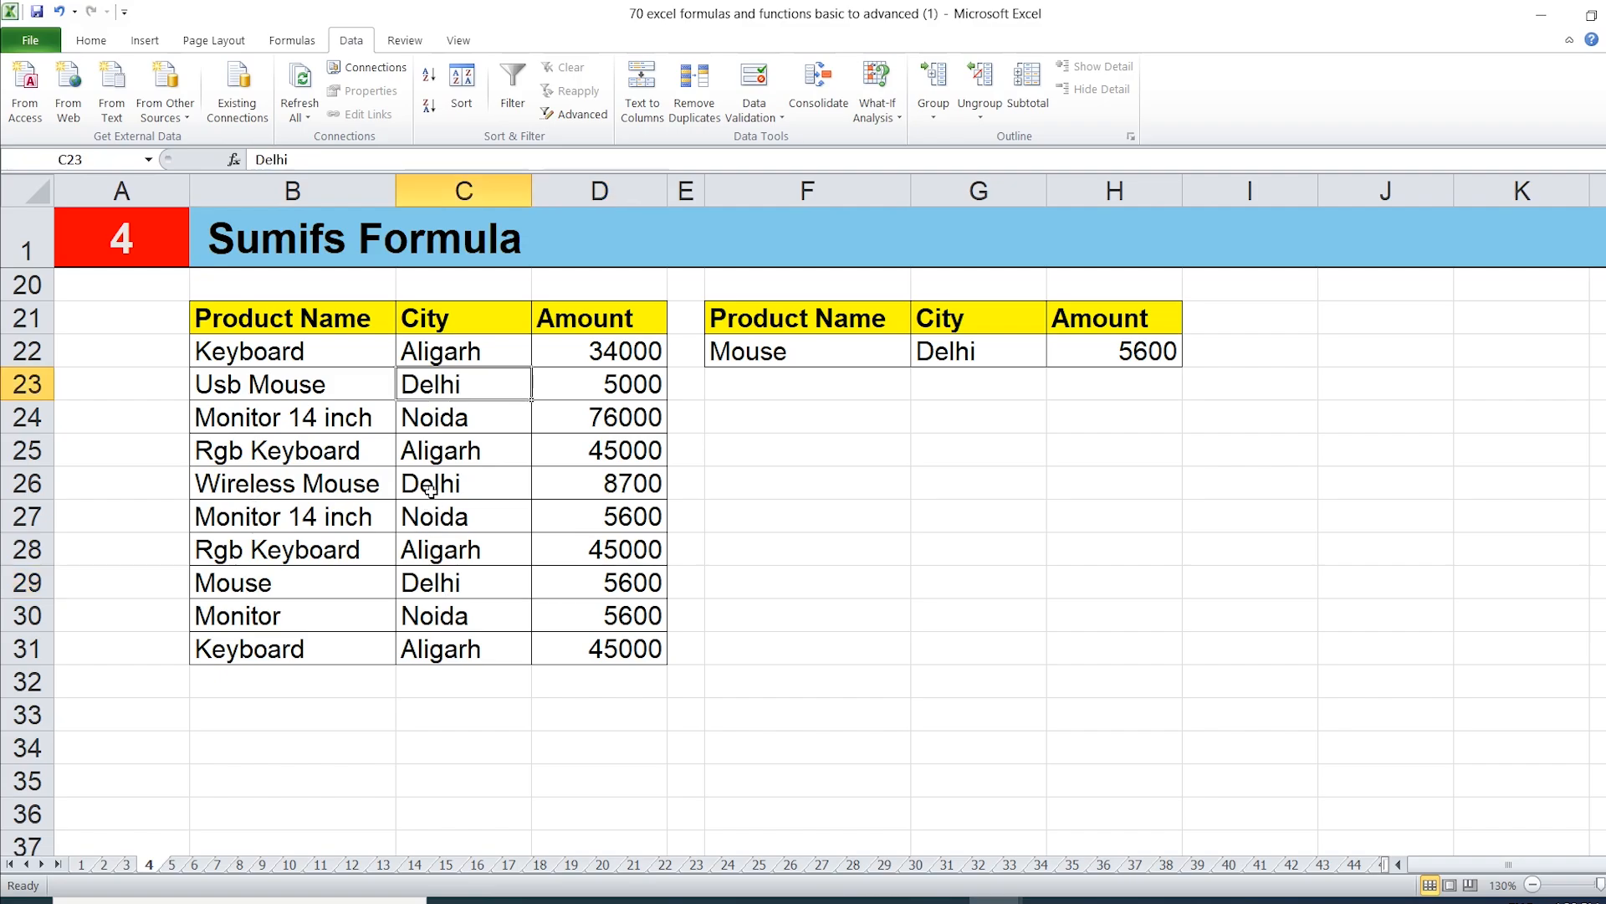
# - Add wildcards around the product criterion in F22 so it reads *Mouse*
pyautogui.doubleClick(718, 343)
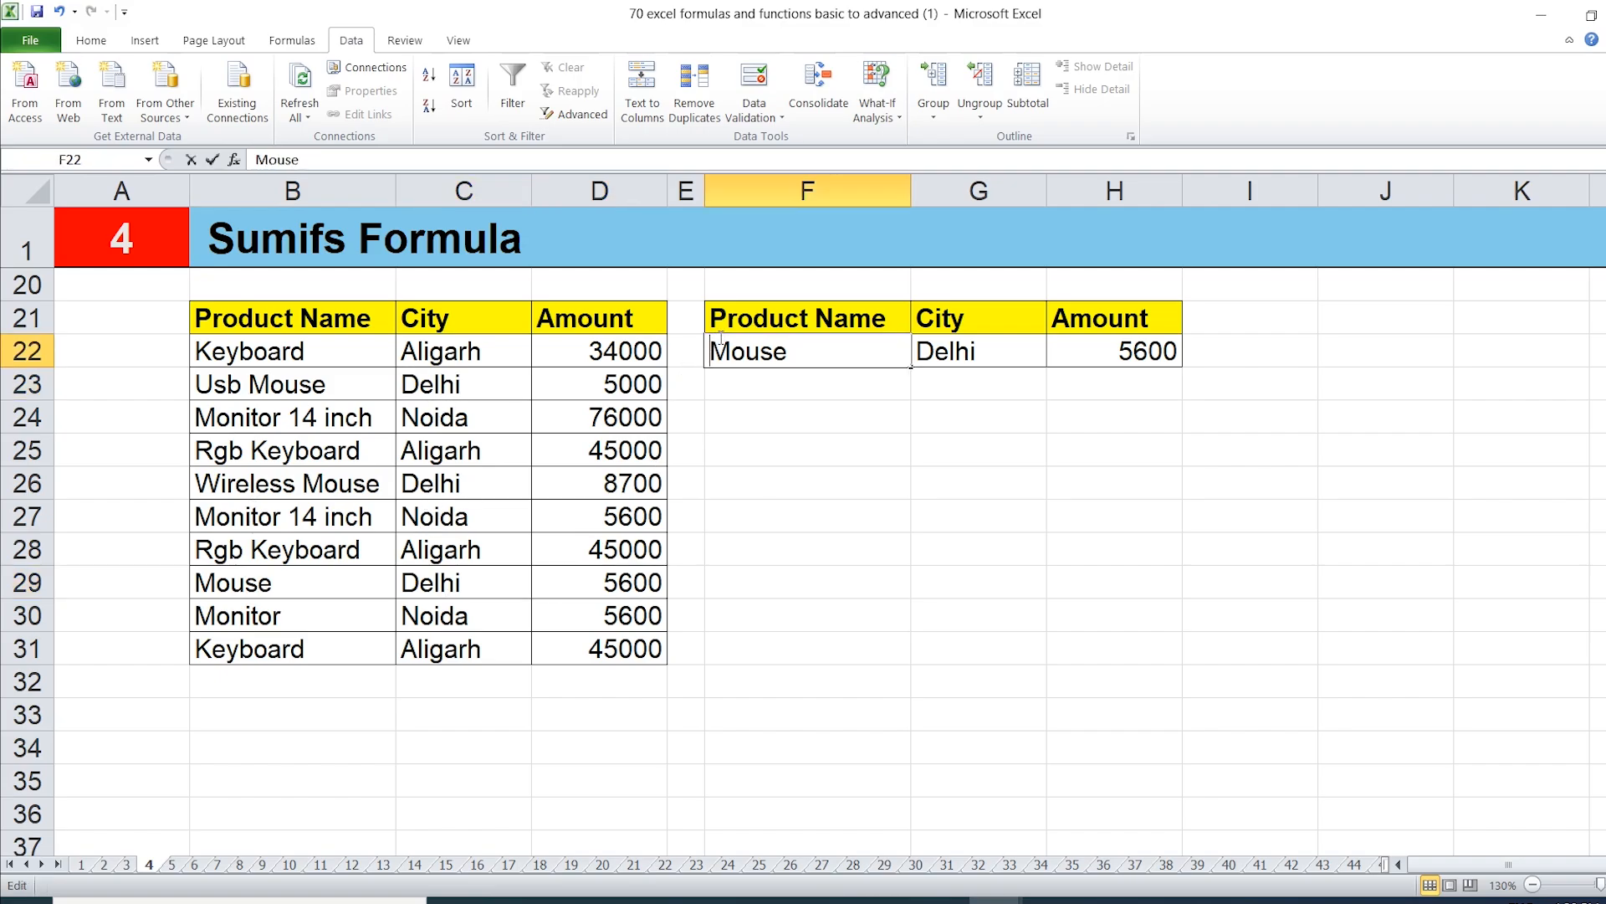
pyautogui.write('*')
pyautogui.click(832, 348)
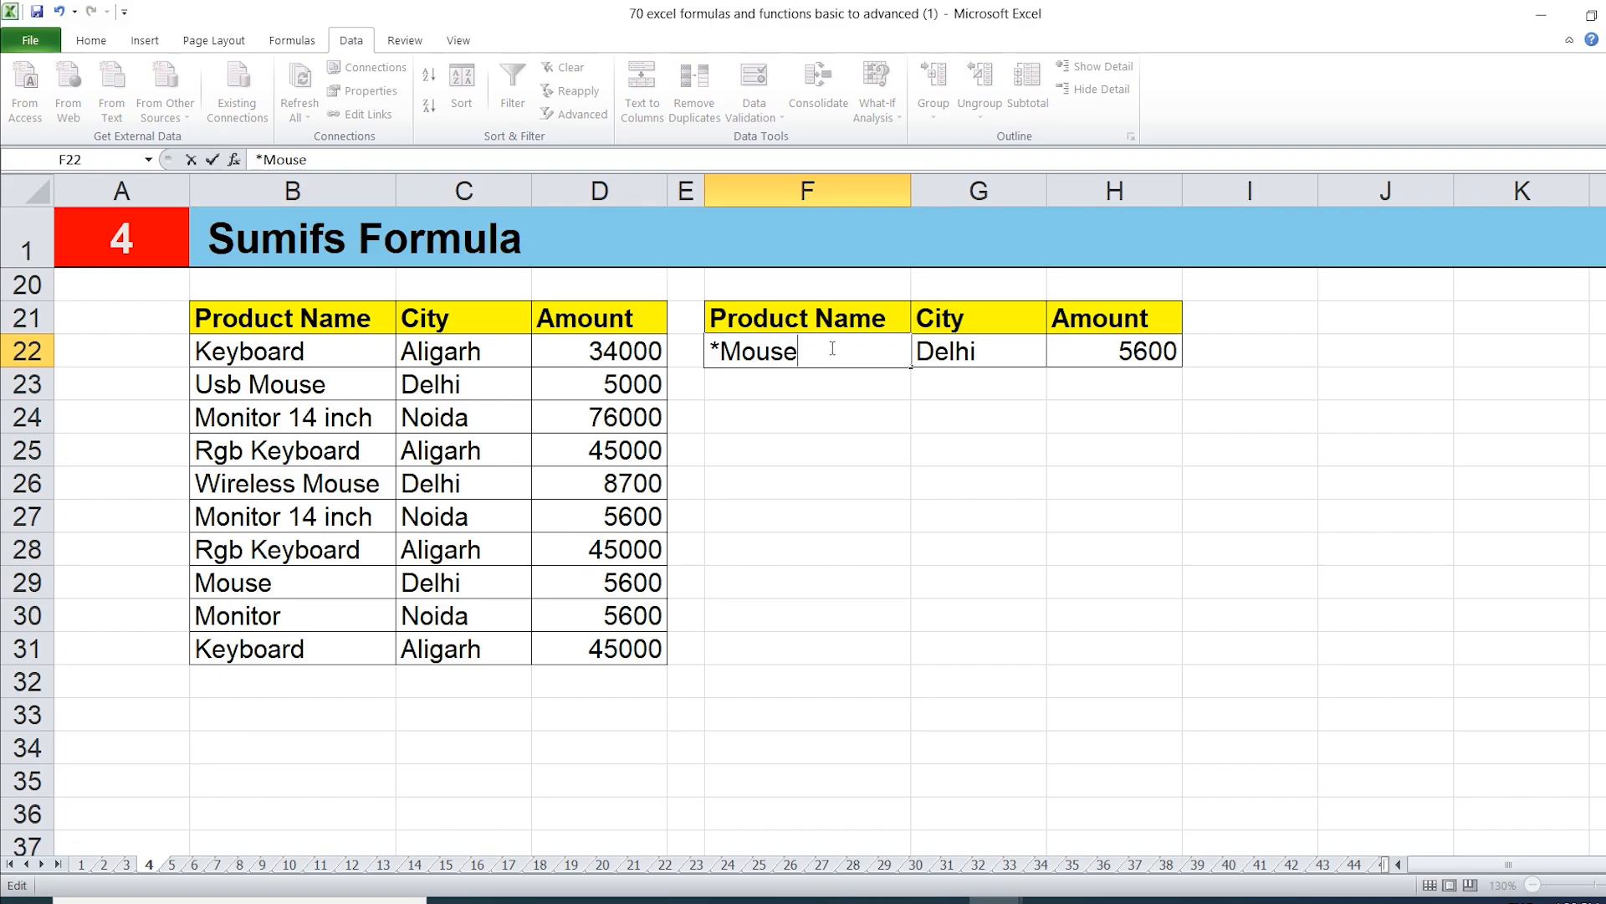
pyautogui.write('*')
pyautogui.press('Return')
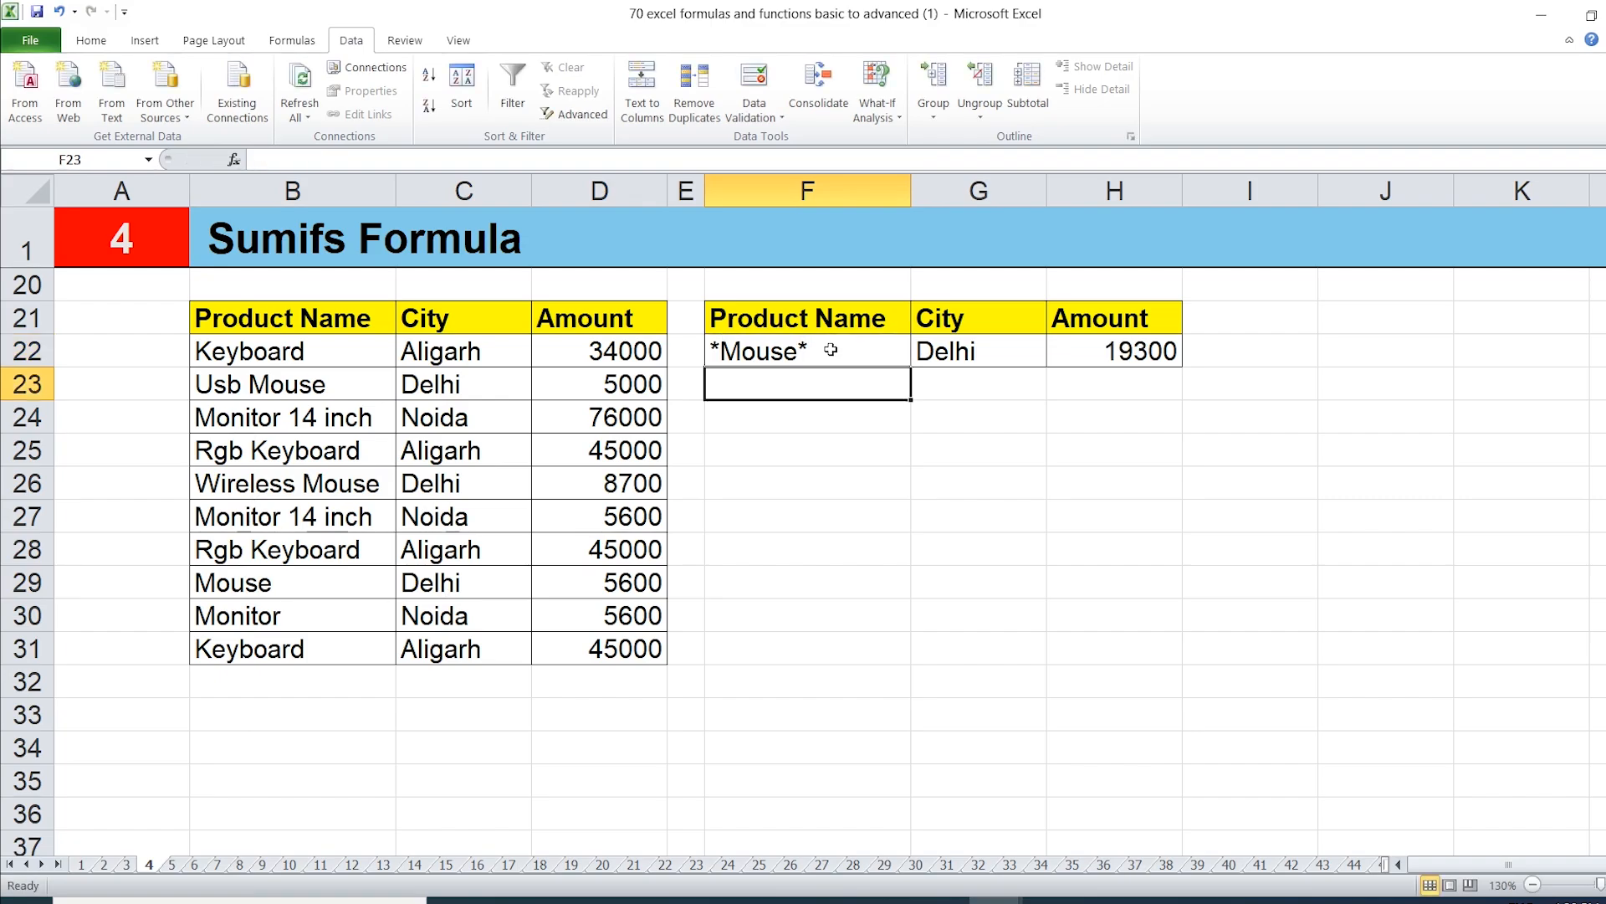
# - Check the wildcard result in H22 by selecting the matching Delhi mouse entries in rows 23, 26 and 29
pyautogui.click(853, 358)
pyautogui.click(1063, 358)
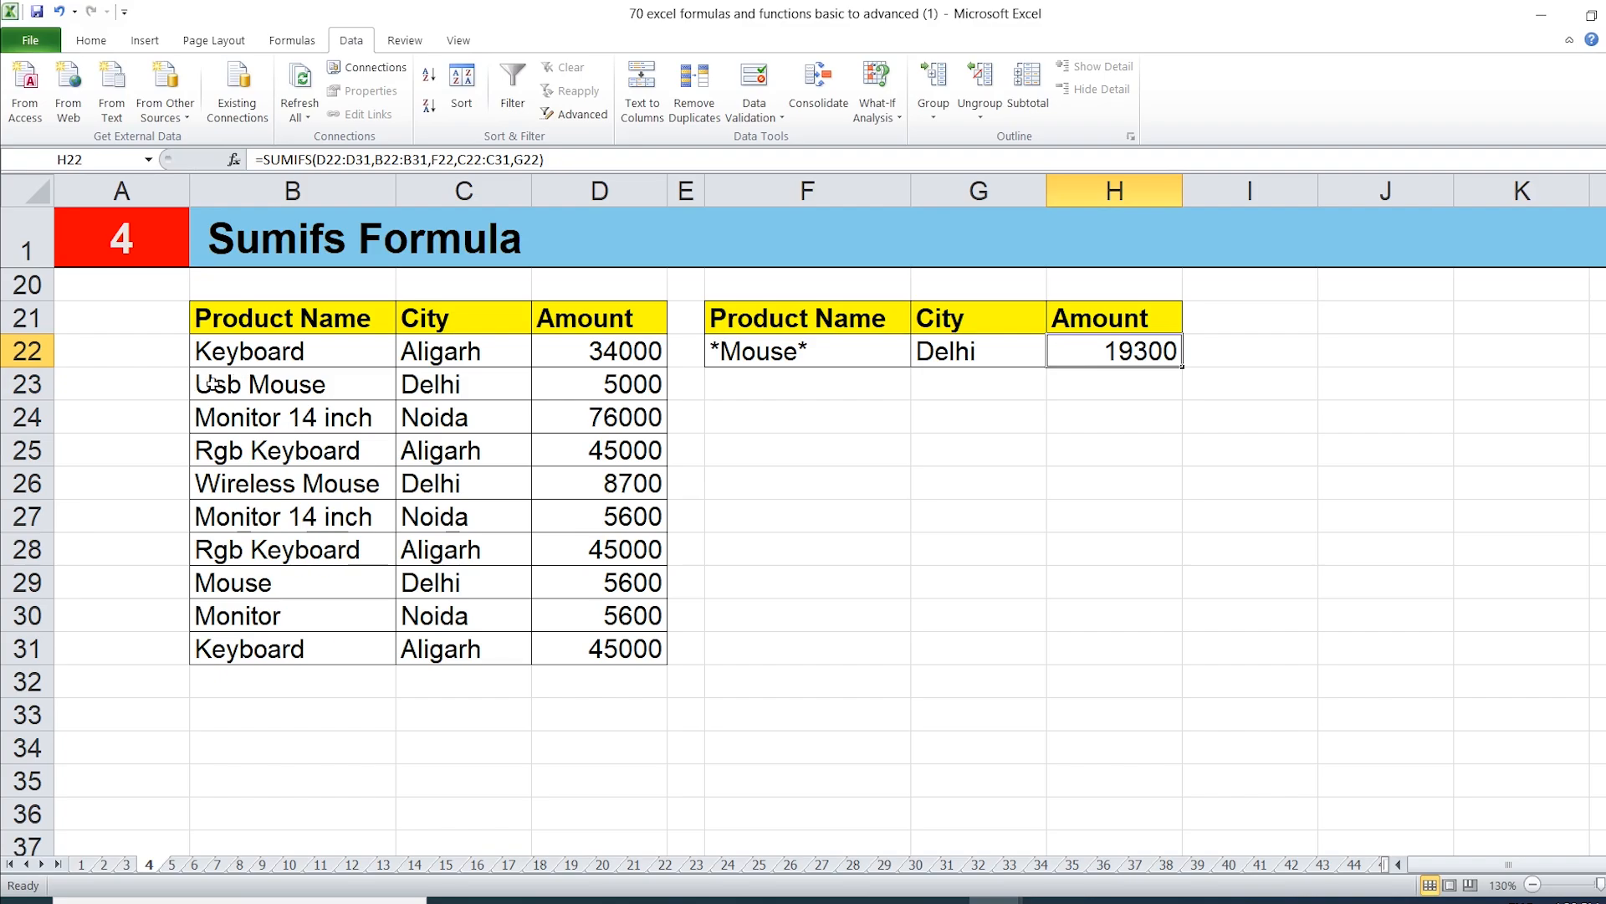
pyautogui.moveTo(211, 384); pyautogui.dragTo(571, 375)
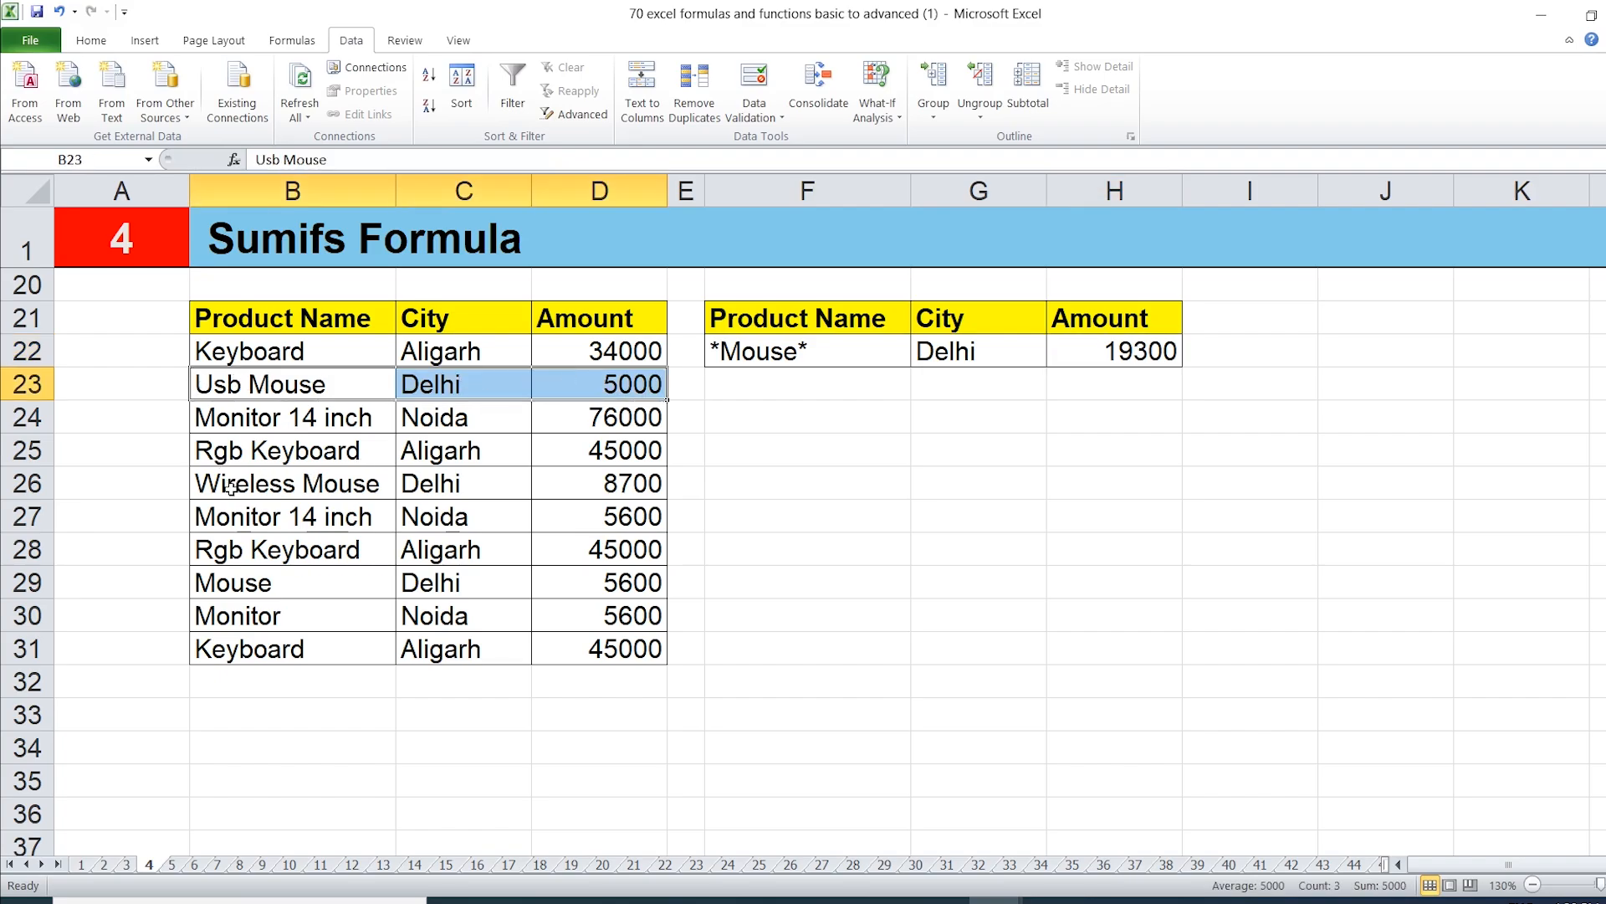
pyautogui.keyDown('ctrl'); pyautogui.click(256, 487); pyautogui.keyUp('ctrl')
pyautogui.moveTo(257, 487); pyautogui.dragTo(592, 483)
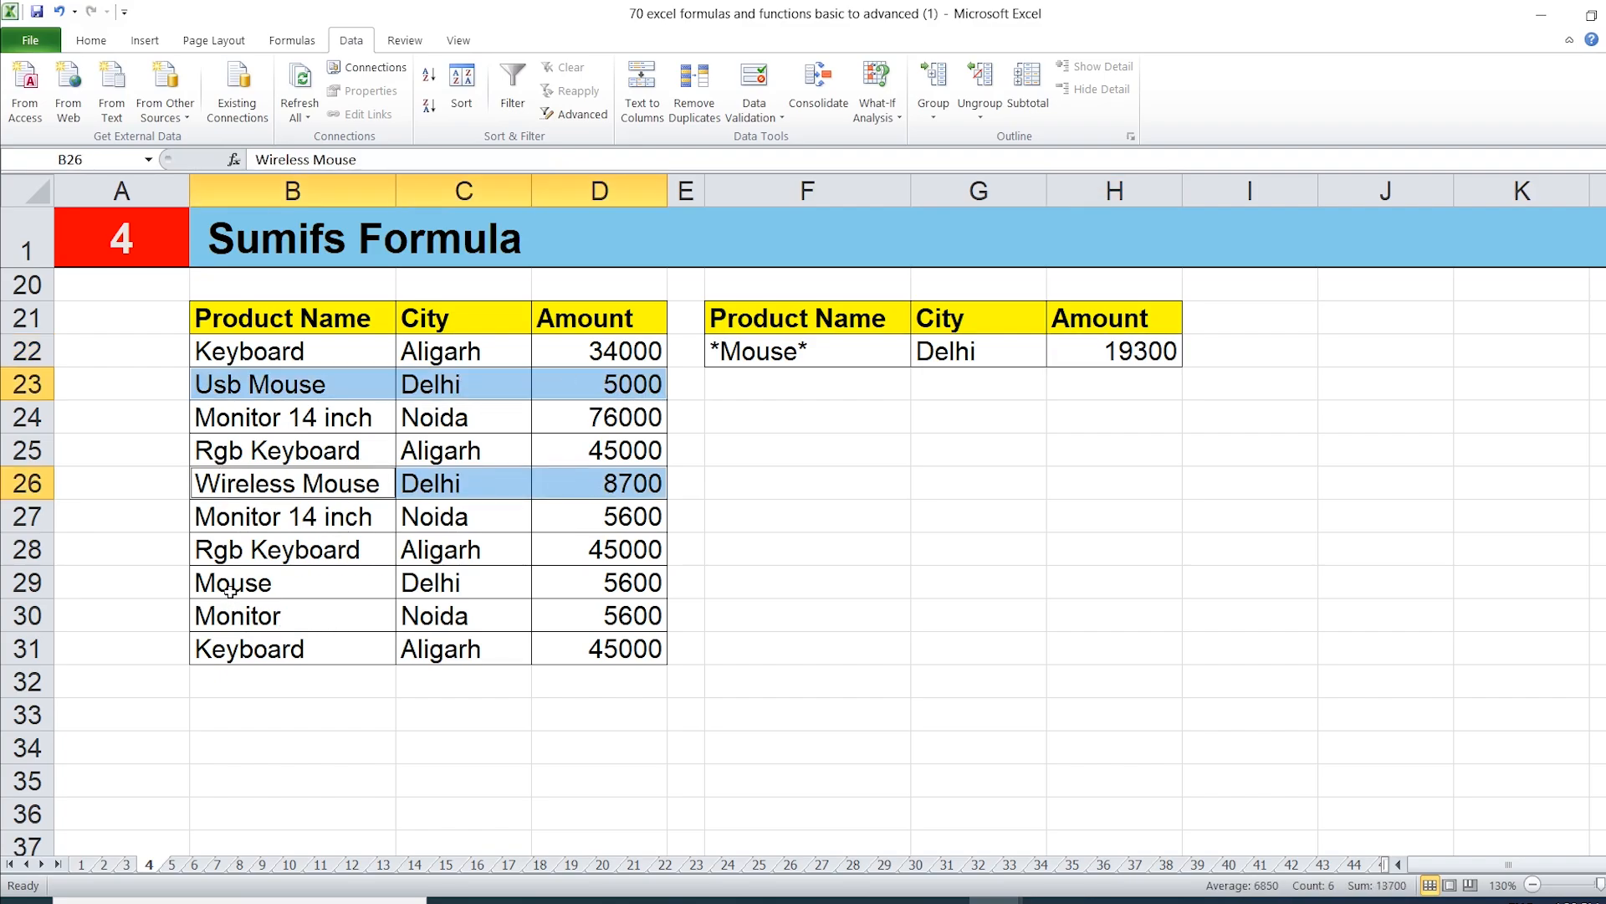
pyautogui.keyDown('ctrl'); pyautogui.click(334, 586); pyautogui.keyUp('ctrl')
pyautogui.moveTo(333, 586); pyautogui.dragTo(604, 592)
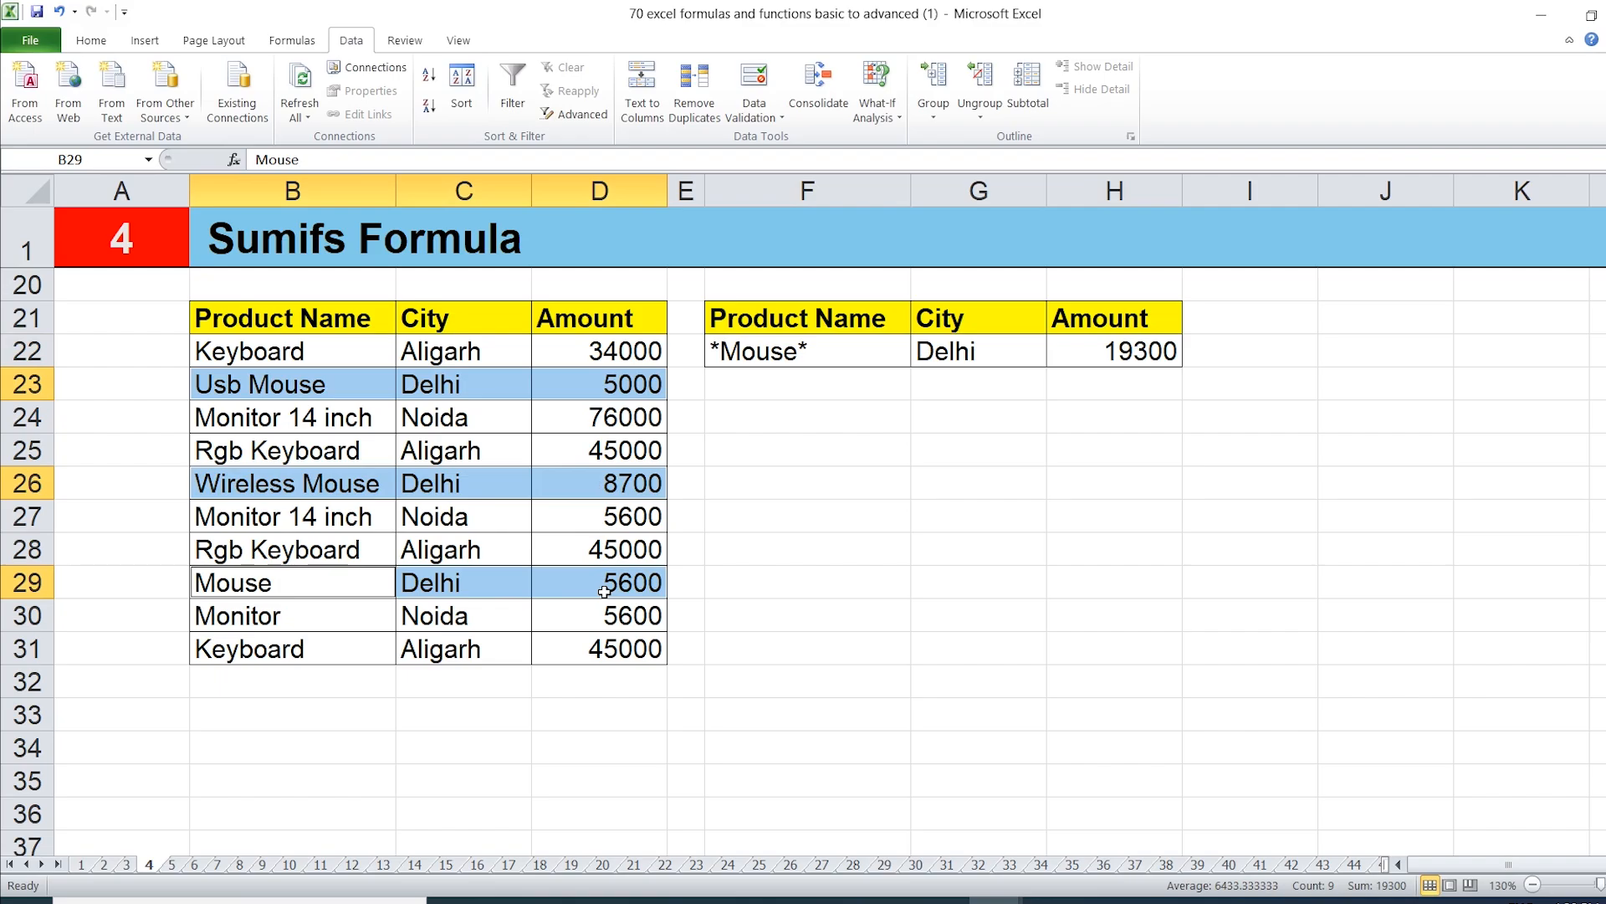